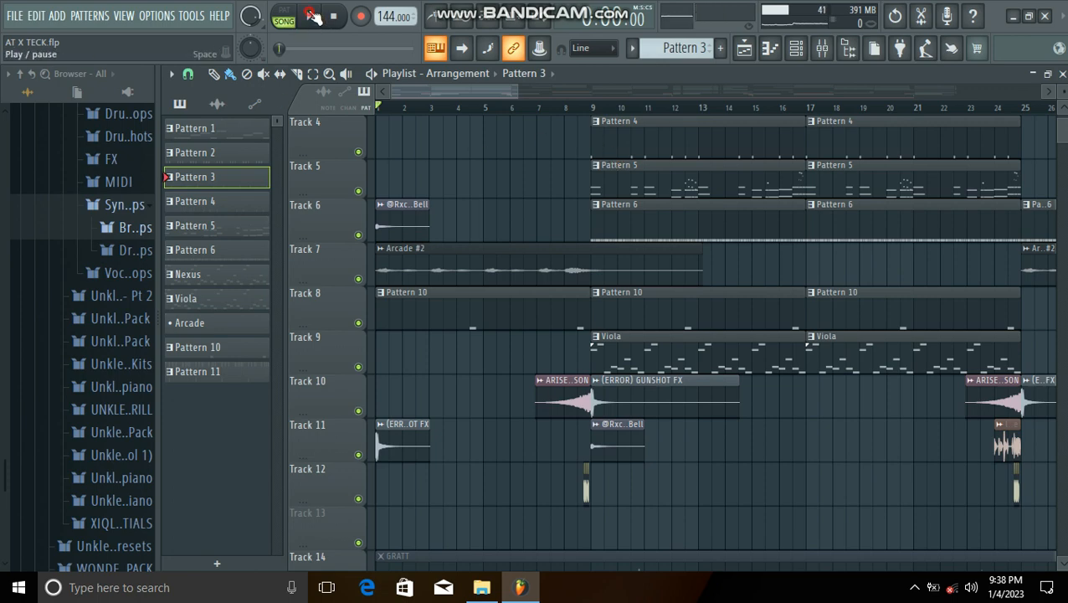
Play the song from the start and examine how the patterns and audio clips are arranged across the playlist tracks
{"action": "left_click", "coordinate": [310, 16]}
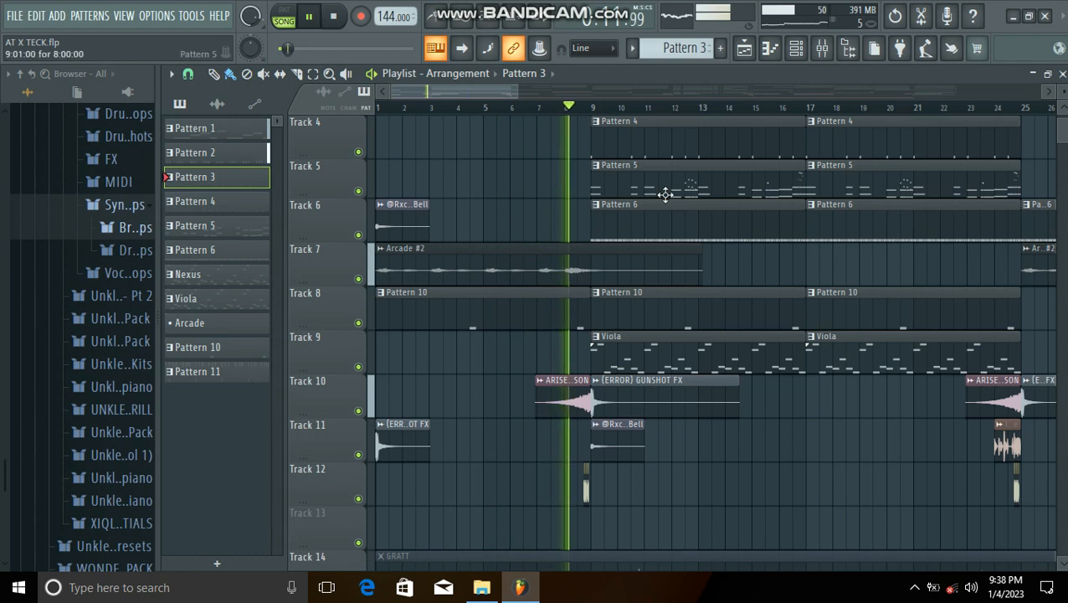
{"action": "scroll", "coordinate": [737, 260], "scroll_direction": "up", "scroll_amount": 3}
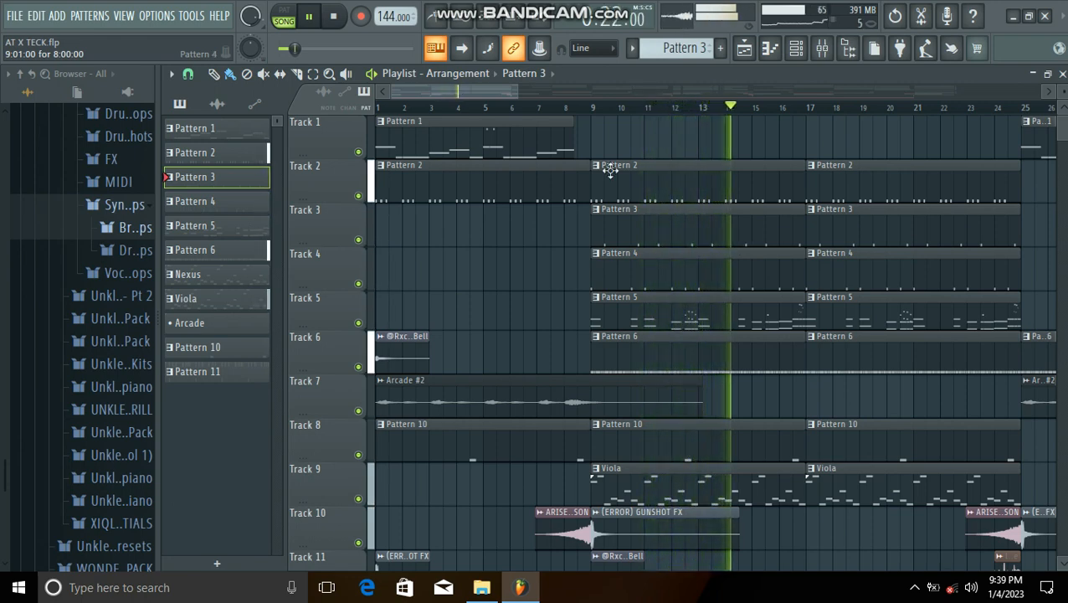
{"action": "left_click_drag", "start_coordinate": [520, 91], "coordinate": [539, 104]}
{"action": "scroll", "coordinate": [669, 208], "scroll_direction": "down", "scroll_amount": 5}
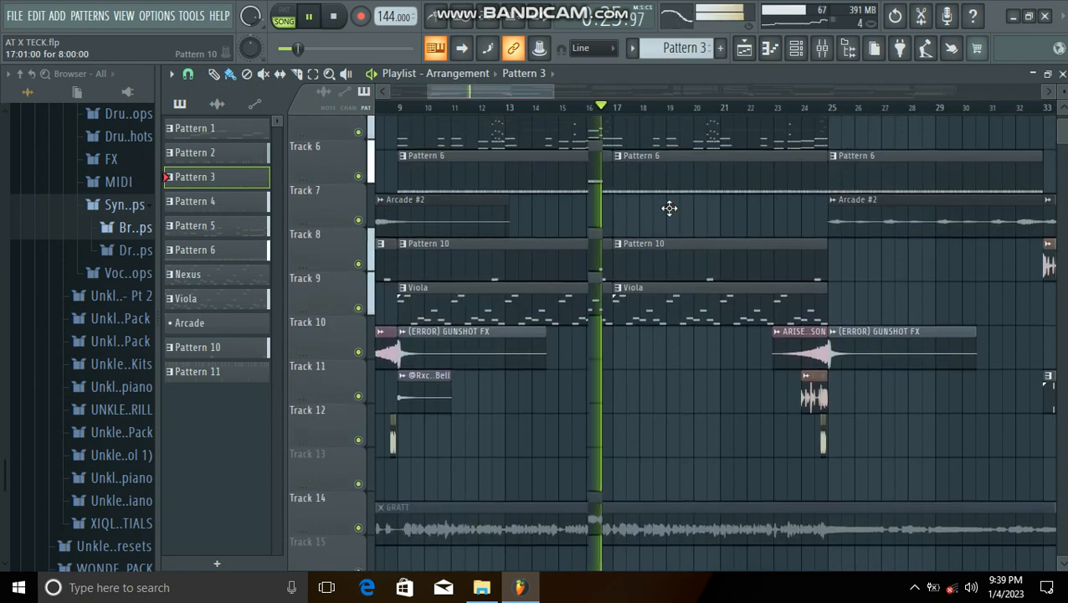
{"action": "scroll", "coordinate": [670, 208], "scroll_direction": "up", "scroll_amount": 5}
{"action": "scroll", "coordinate": [638, 115], "scroll_direction": "down", "scroll_amount": 2}
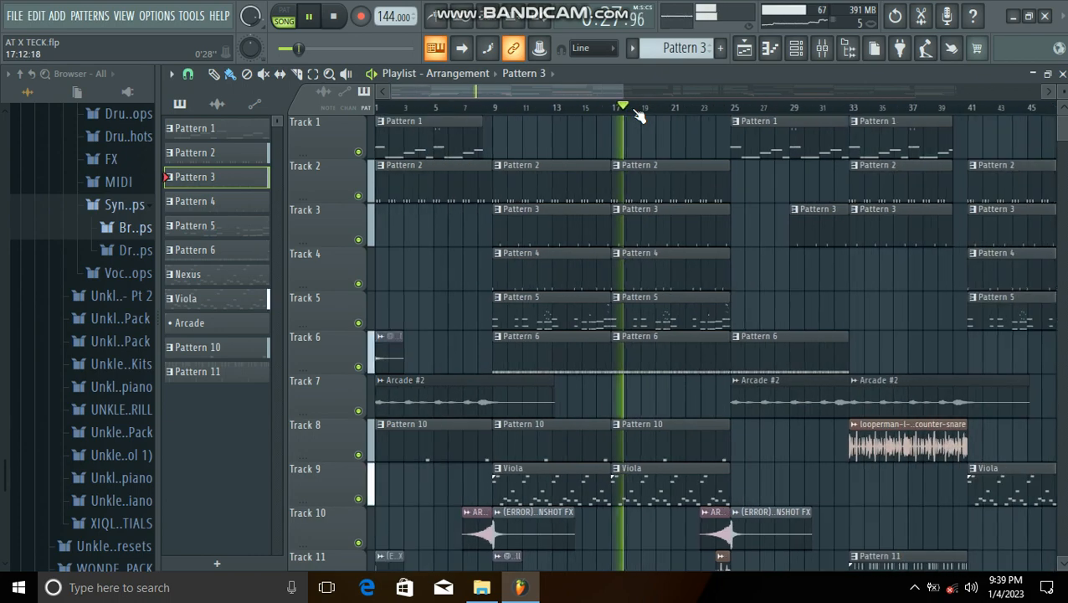
{"action": "scroll", "coordinate": [638, 114], "scroll_direction": "down", "scroll_amount": 3}
{"action": "scroll", "coordinate": [663, 186], "scroll_direction": "down", "scroll_amount": 2}
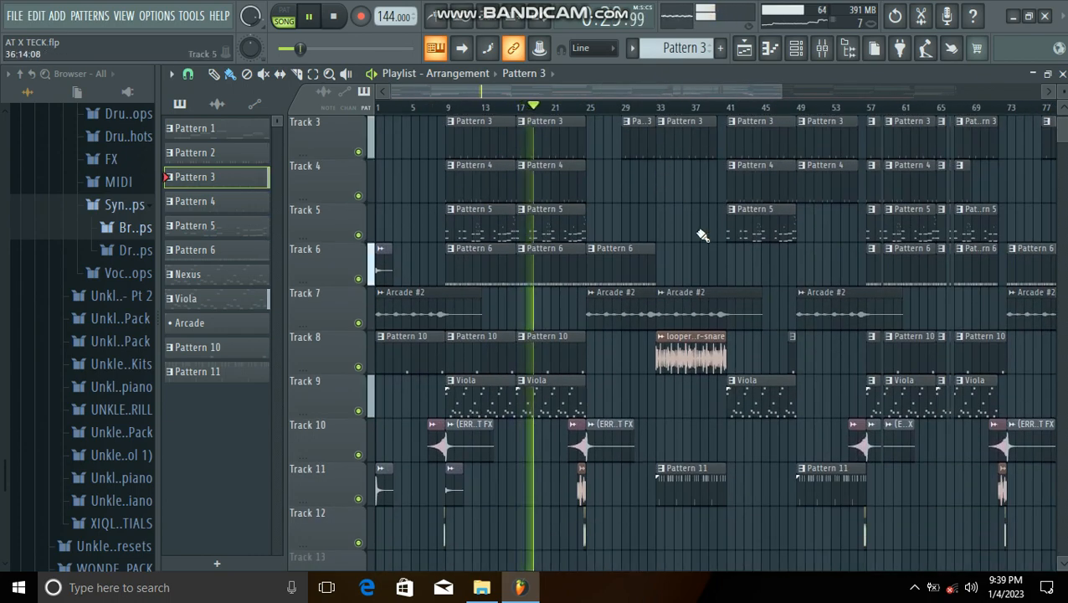
{"action": "scroll", "coordinate": [703, 235], "scroll_direction": "up", "scroll_amount": 2}
{"action": "scroll", "coordinate": [542, 108], "scroll_direction": "up", "scroll_amount": 2}
{"action": "scroll", "coordinate": [542, 107], "scroll_direction": "up", "scroll_amount": 2}
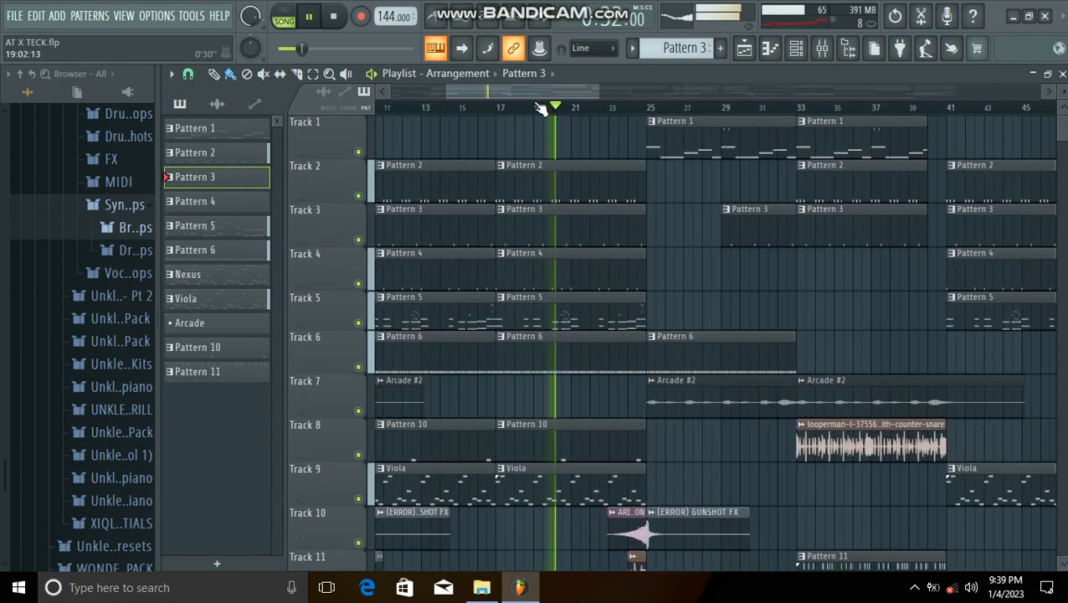
{"action": "scroll", "coordinate": [542, 107], "scroll_direction": "up", "scroll_amount": 2}
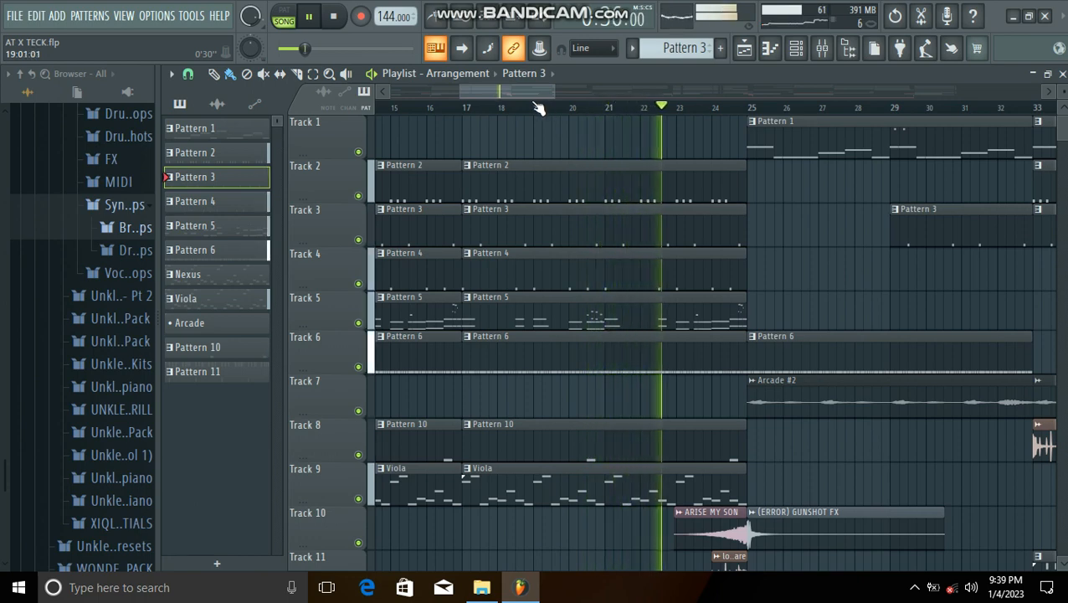
Follow the playback through the arrangement from bar 25 to about bar 40, and stop the song
{"action": "left_click_drag", "start_coordinate": [527, 92], "coordinate": [558, 95]}
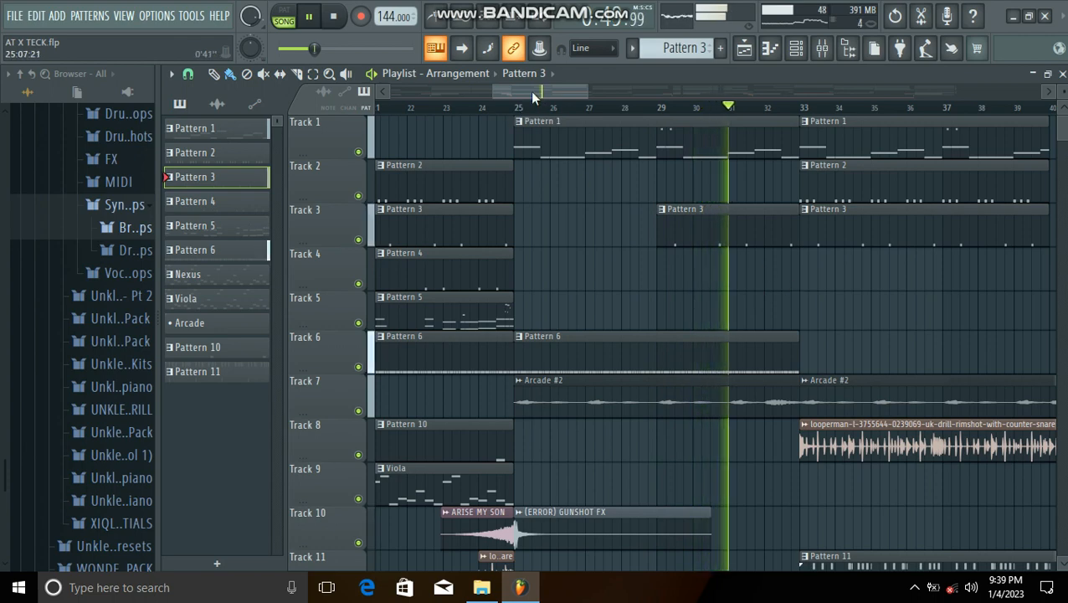
{"action": "left_click_drag", "start_coordinate": [532, 95], "coordinate": [571, 95]}
{"action": "scroll", "coordinate": [693, 345], "scroll_direction": "down", "scroll_amount": 3}
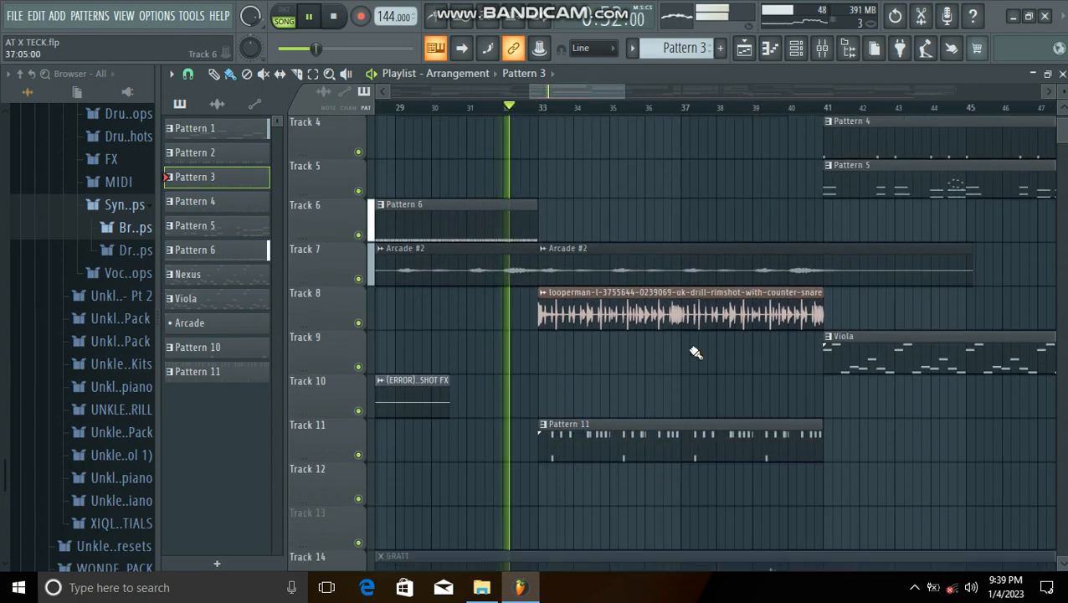
{"action": "scroll", "coordinate": [695, 352], "scroll_direction": "up", "scroll_amount": 2}
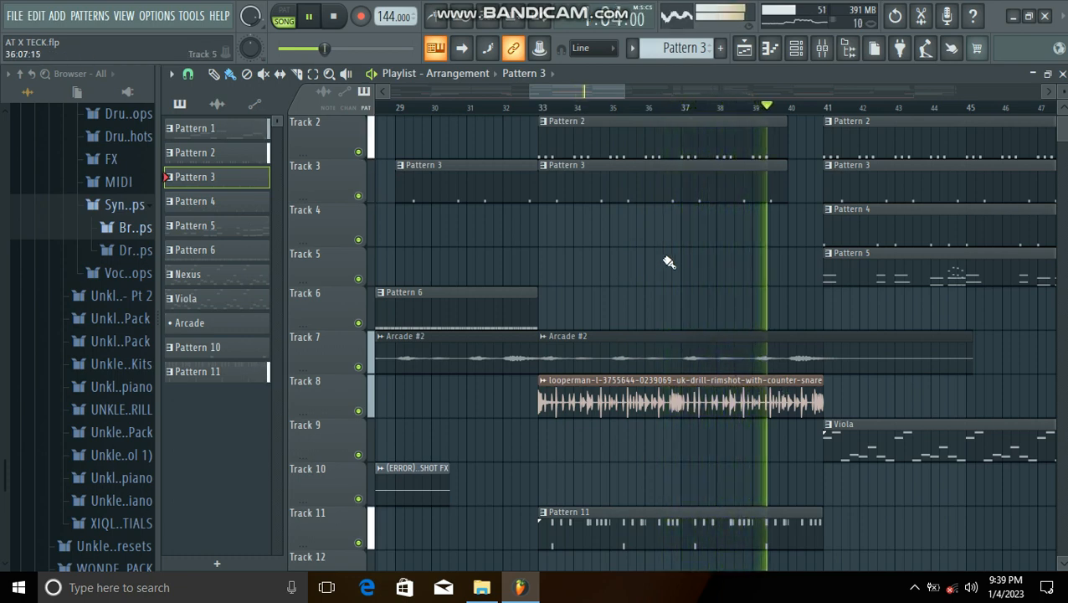
{"action": "left_click", "coordinate": [335, 17]}
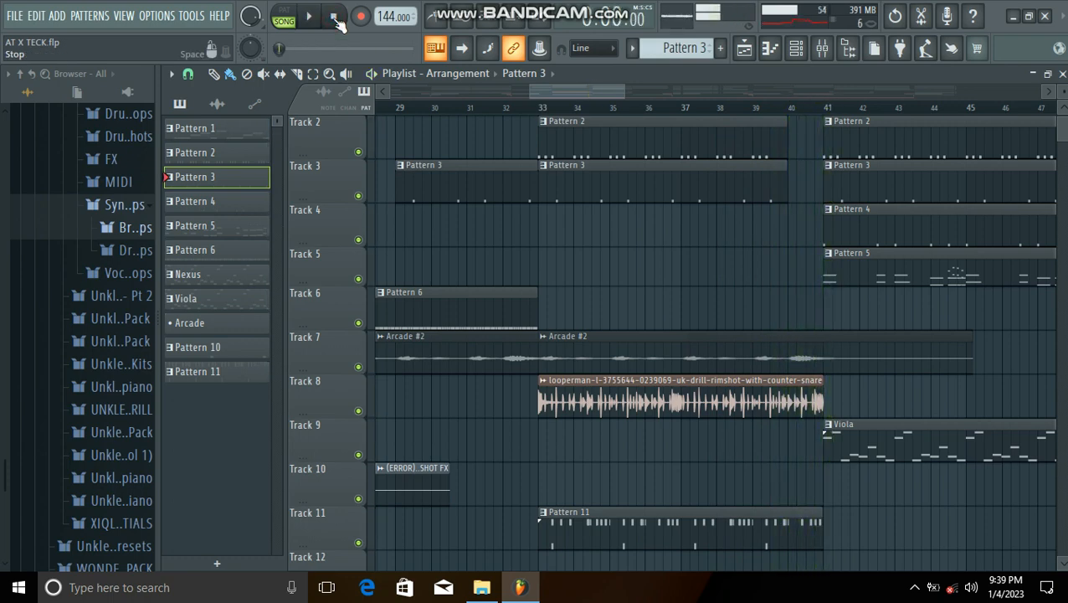
Return to the start of the playlist, select Pattern 1 and show its channels in the Channel rack
{"action": "left_click_drag", "start_coordinate": [558, 94], "coordinate": [397, 93]}
{"action": "left_click", "coordinate": [634, 48]}
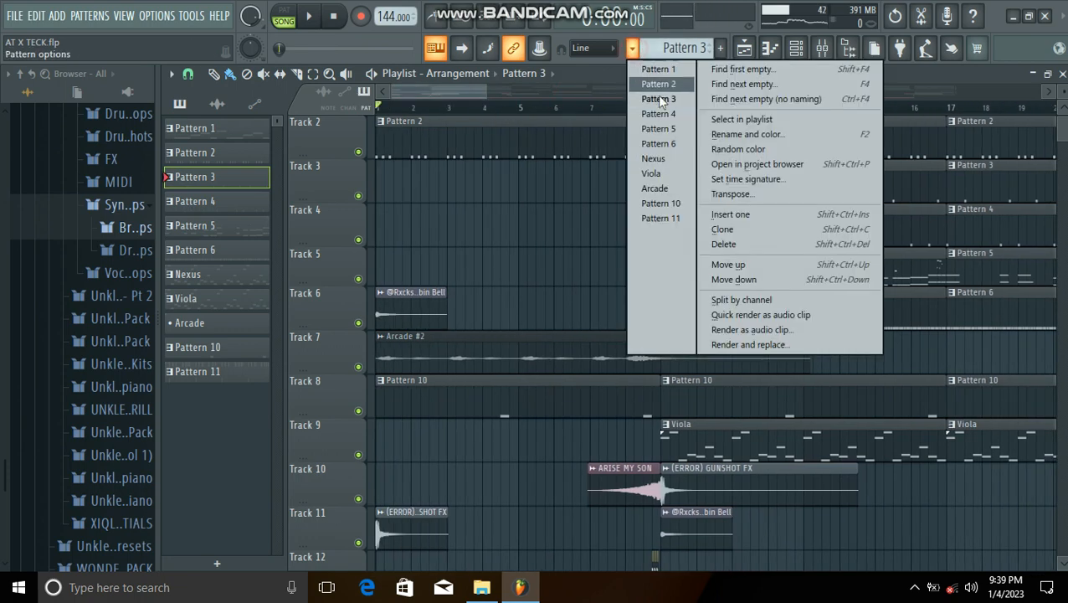
{"action": "left_click", "coordinate": [652, 71]}
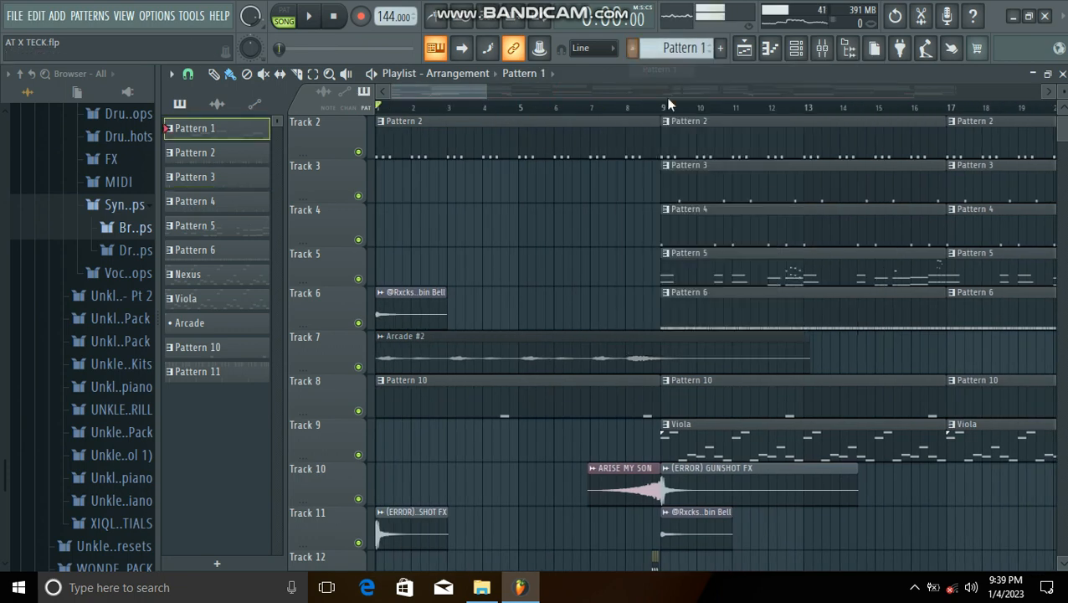
{"action": "left_click", "coordinate": [797, 49]}
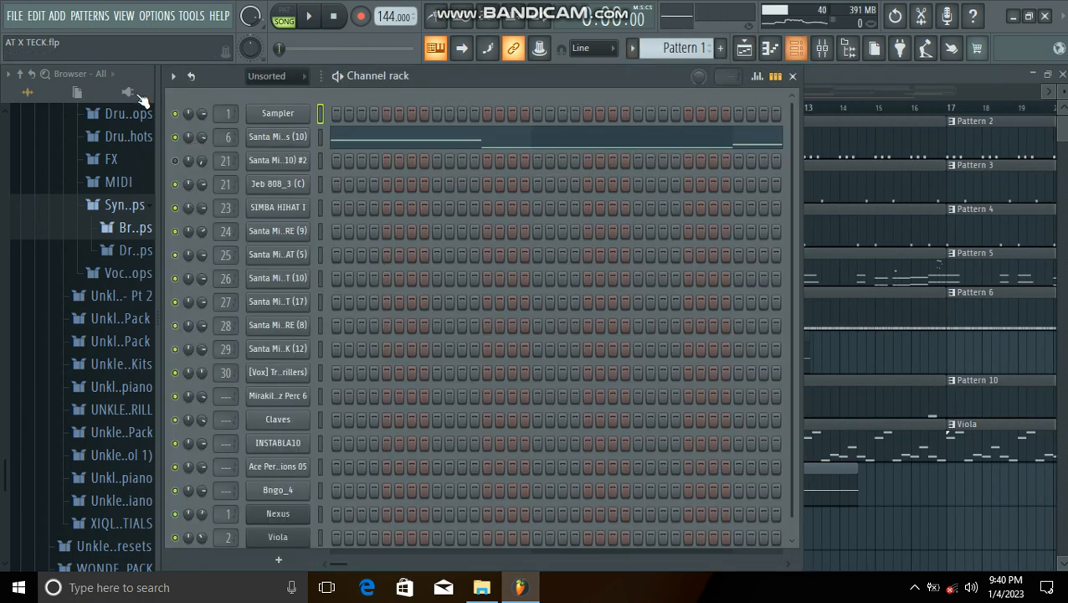
Inspect the Bass (10) channel's sample settings and volume envelope, and close the channel settings
{"action": "left_click", "coordinate": [281, 139]}
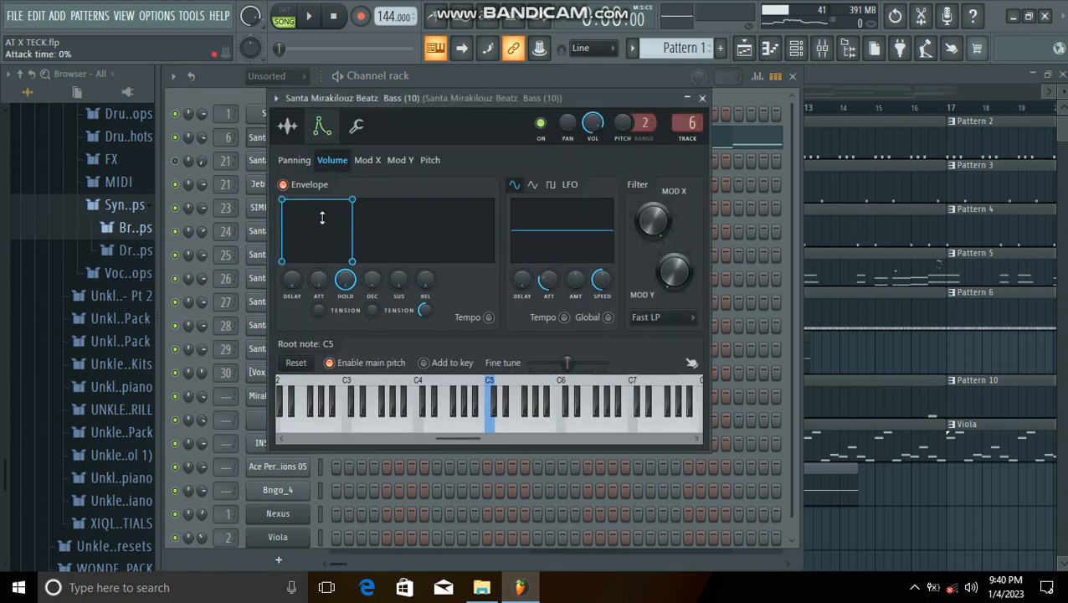
{"action": "left_click", "coordinate": [286, 134]}
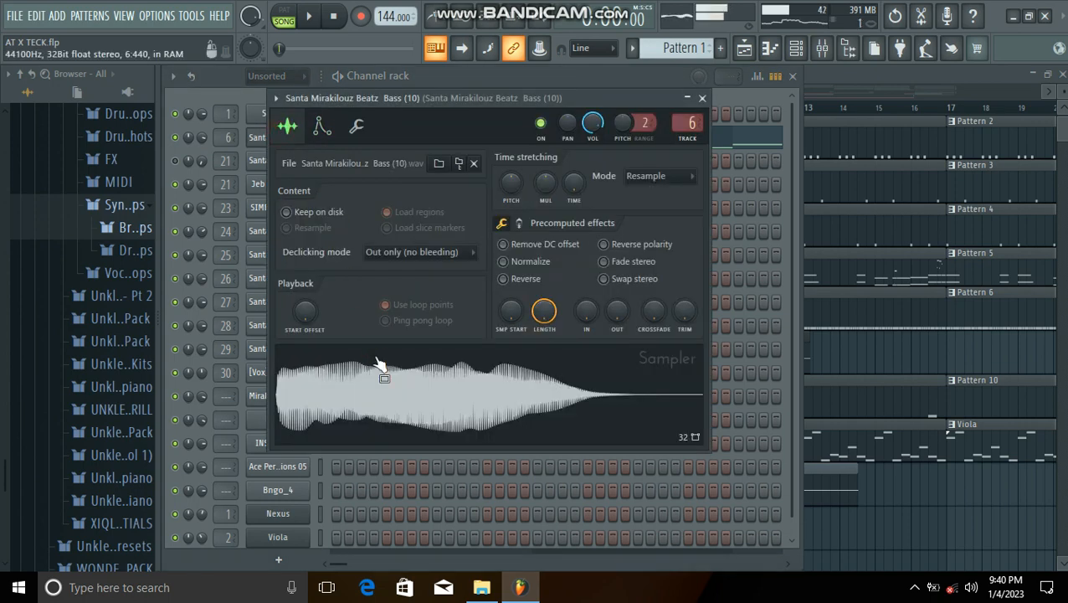
{"action": "left_click", "coordinate": [322, 126]}
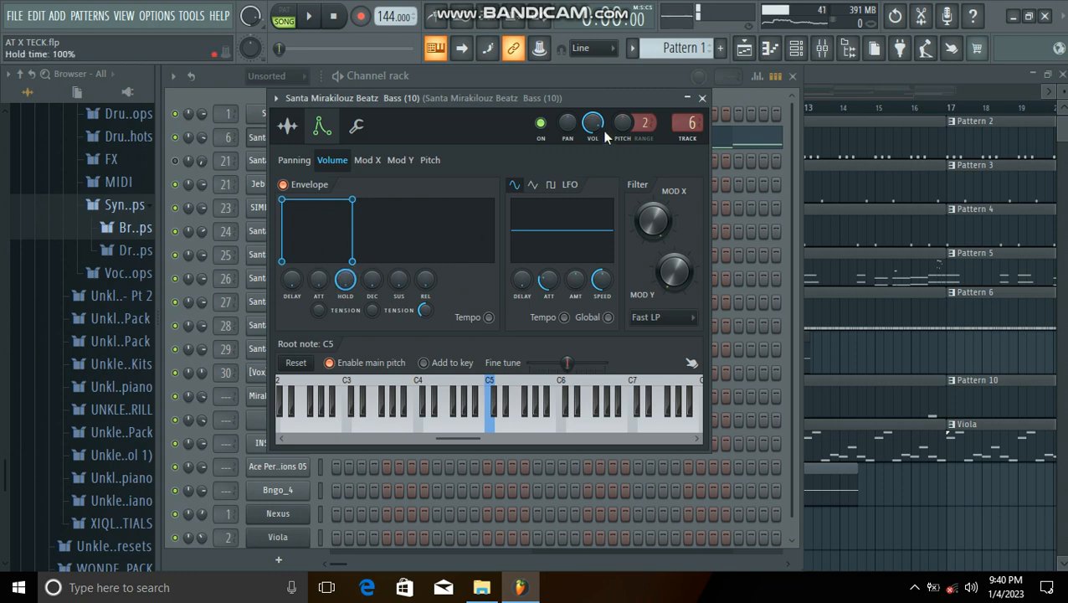
{"action": "left_click", "coordinate": [702, 99]}
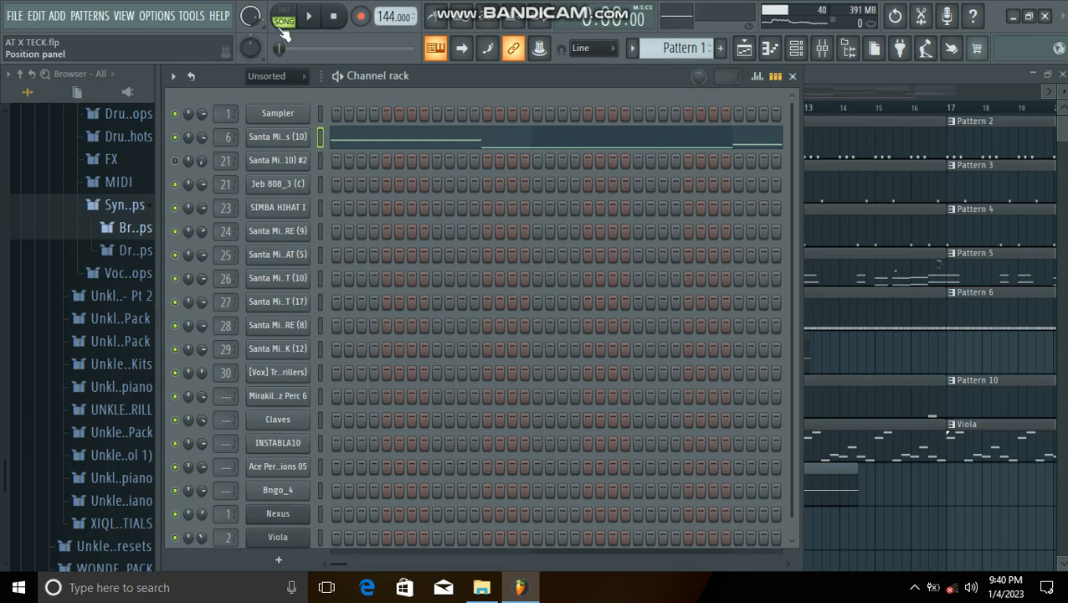
Switch playback to pattern mode, open the Bass (10) notes of Pattern 1 in the piano roll, and play them through
{"action": "left_click", "coordinate": [285, 11]}
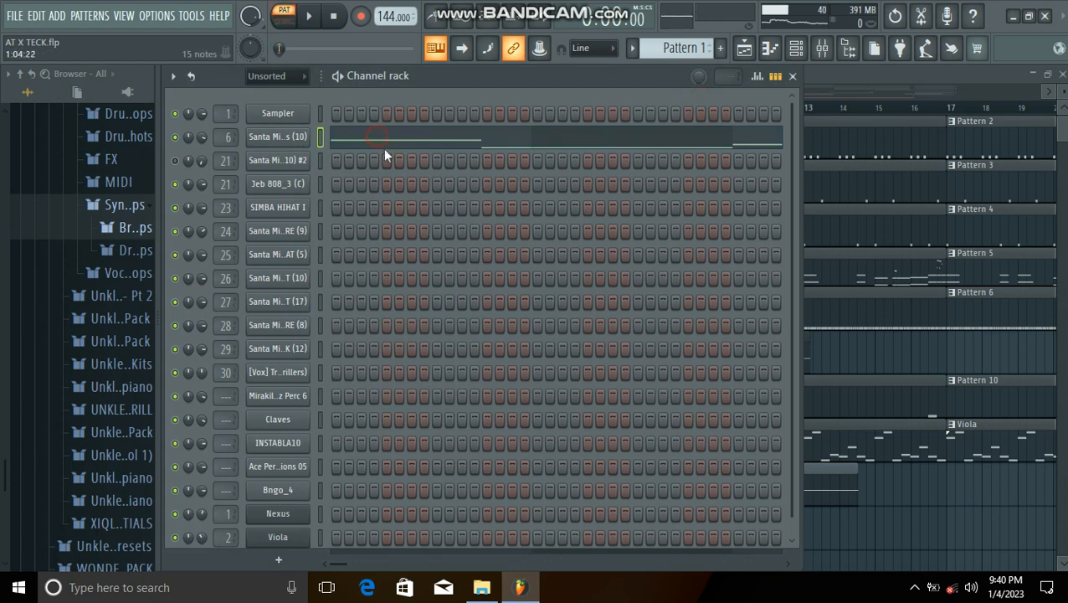
{"action": "left_click", "coordinate": [358, 137]}
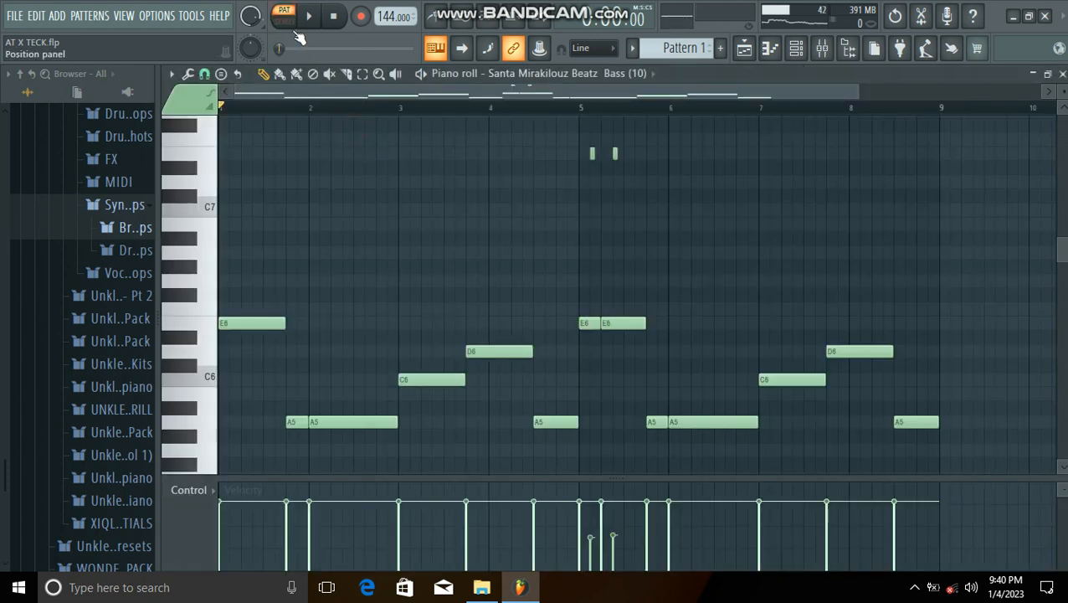
{"action": "left_click", "coordinate": [310, 18]}
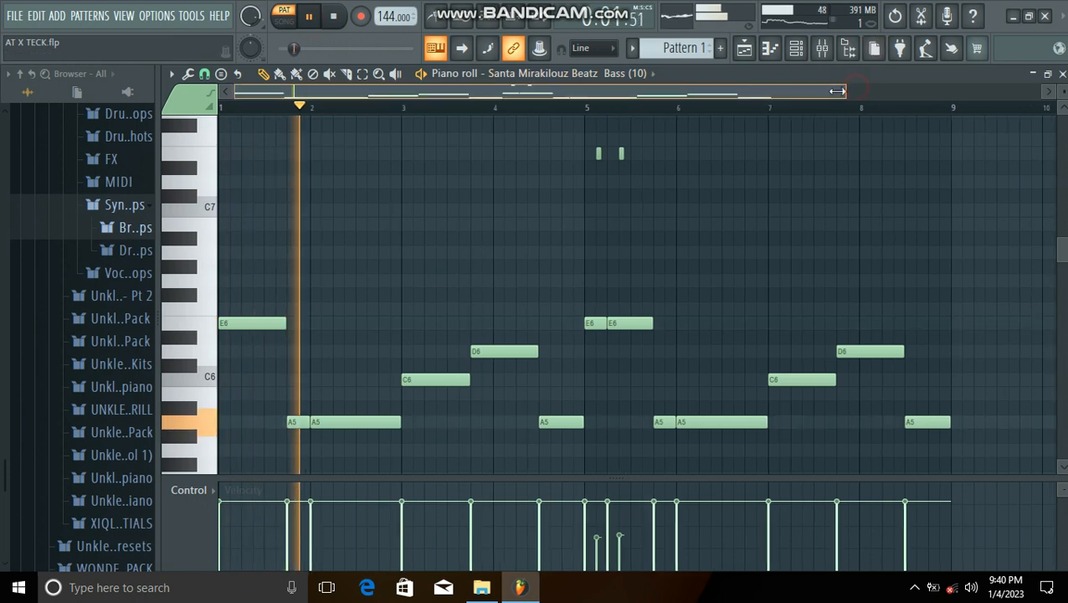
{"action": "left_click_drag", "start_coordinate": [858, 92], "coordinate": [785, 95]}
{"action": "left_click", "coordinate": [824, 49]}
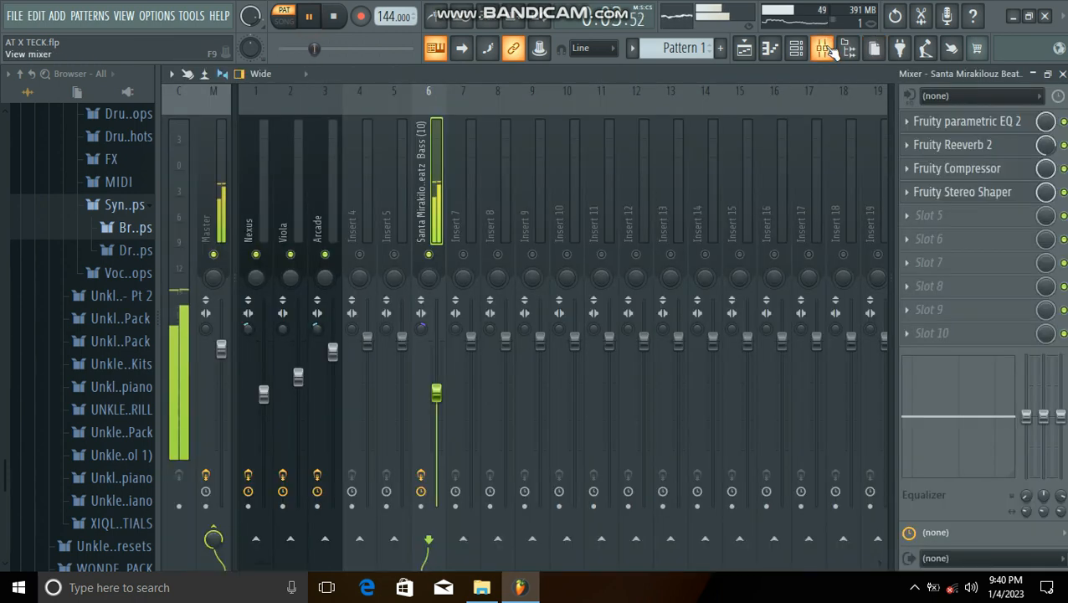
{"action": "left_click", "coordinate": [824, 49]}
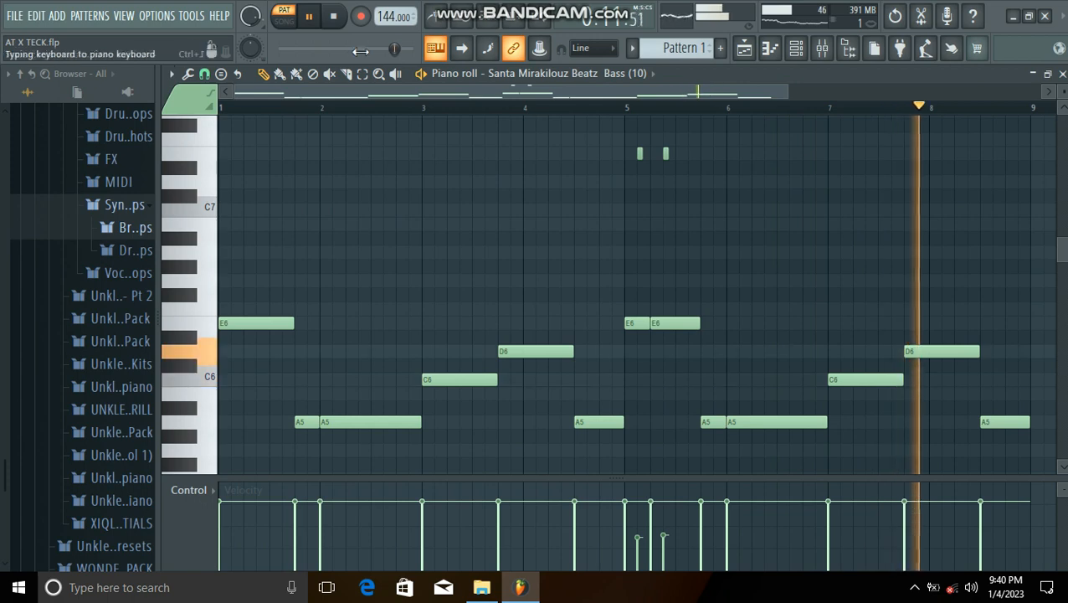
{"action": "left_click", "coordinate": [335, 18]}
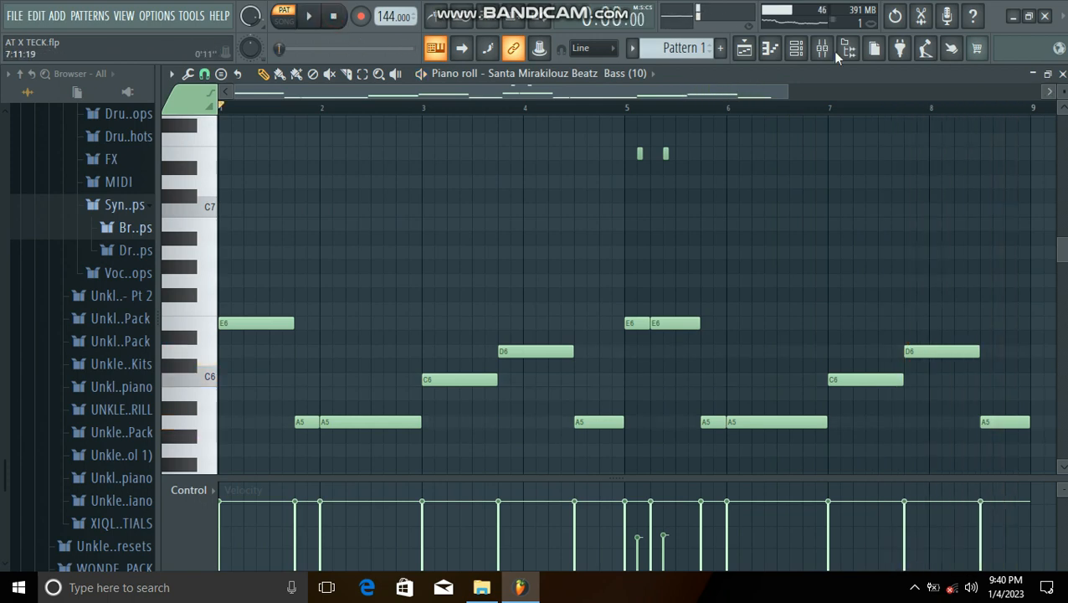
Examine the Fruity parametric EQ 2 curve on the bass mixer track, and close the plugin
{"action": "left_click", "coordinate": [823, 49]}
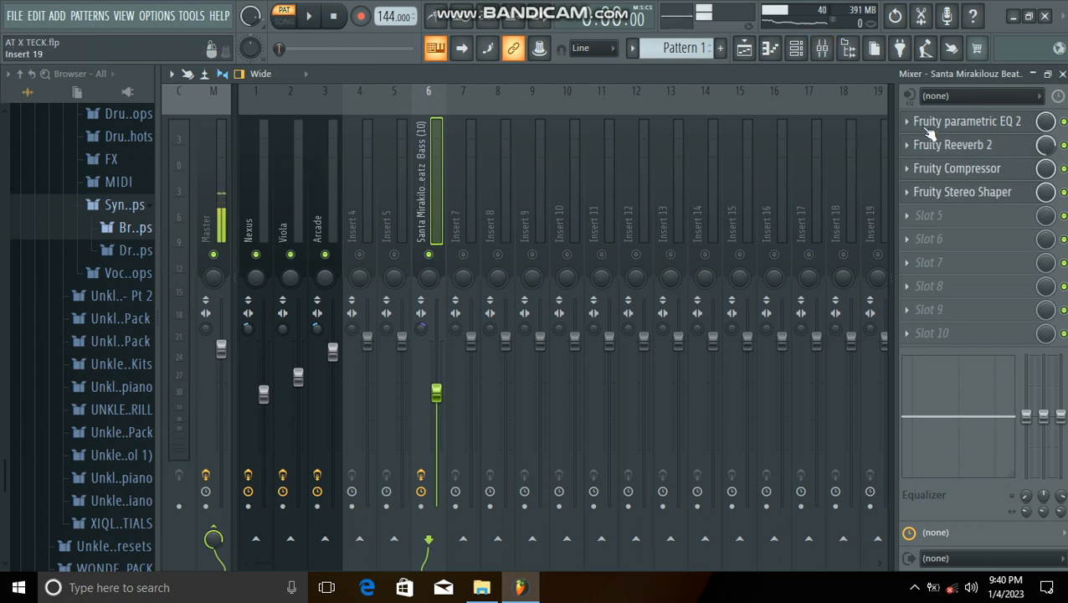
{"action": "left_click", "coordinate": [971, 122]}
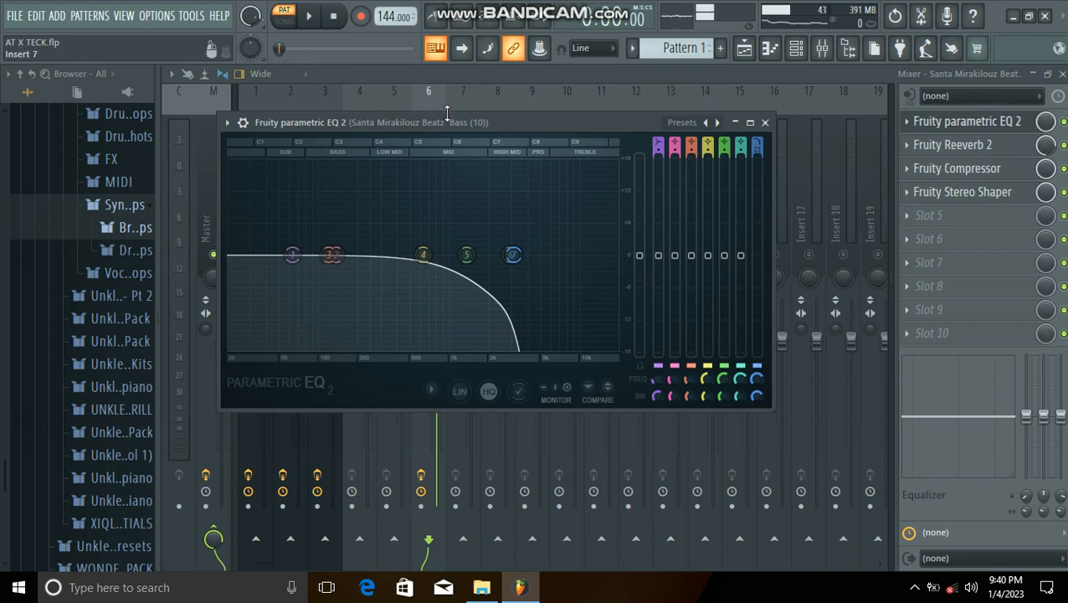
{"action": "left_click_drag", "start_coordinate": [442, 122], "coordinate": [484, 90]}
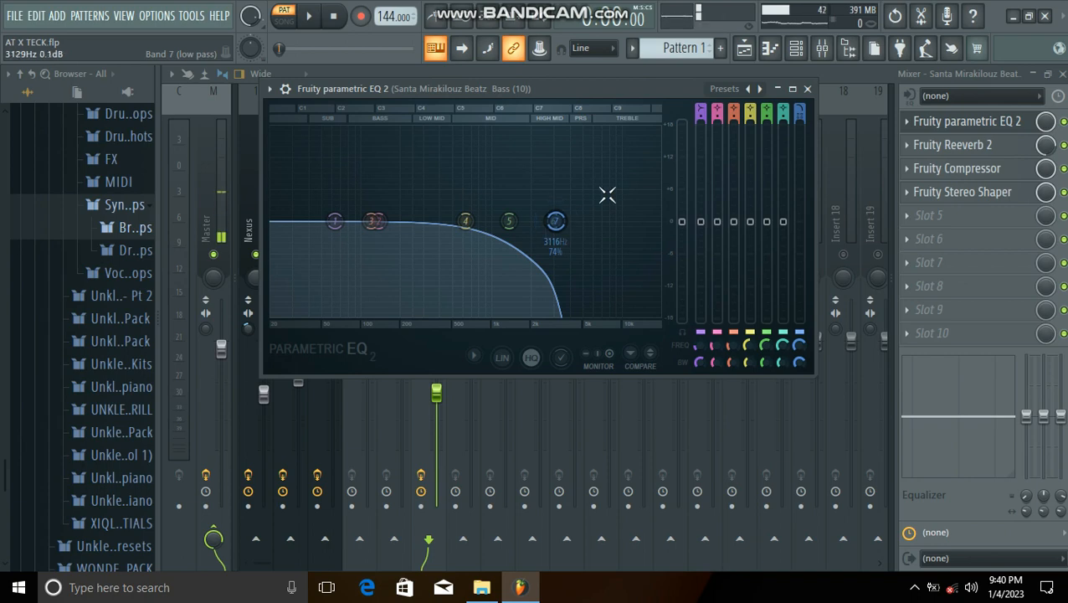
{"action": "left_click", "coordinate": [809, 88]}
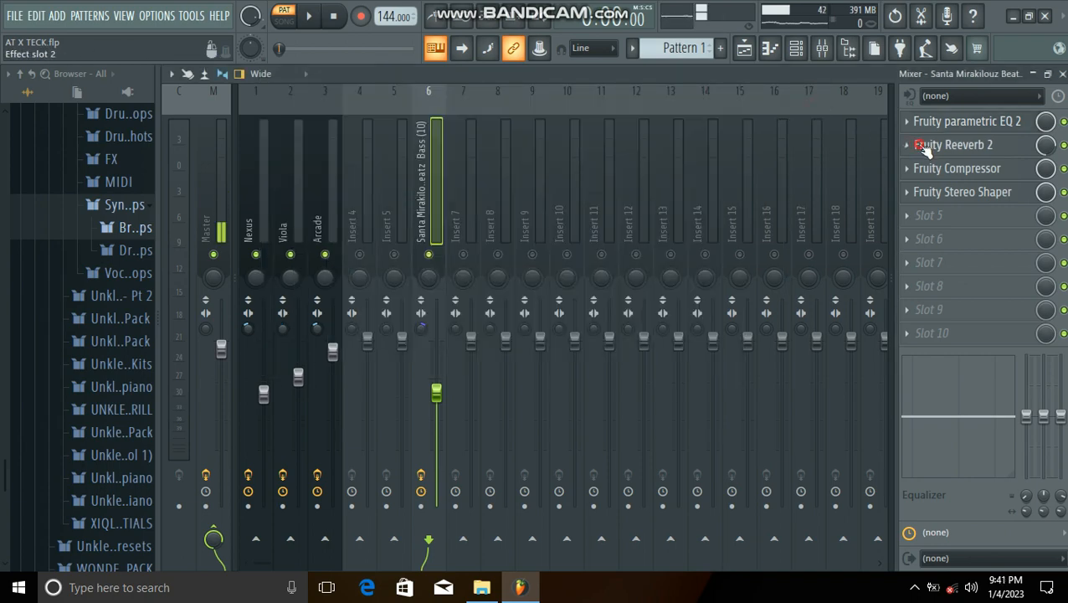
Set the stereo separation in the bass track's Fruity Reeverb 2 to 31%, and close the plugin
{"action": "left_click", "coordinate": [917, 145]}
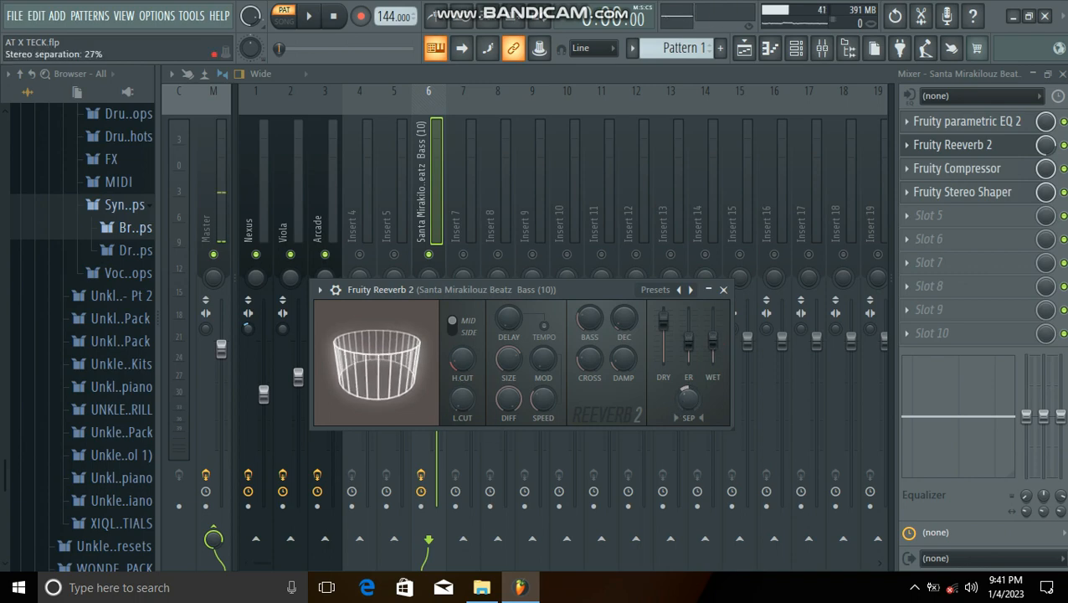
{"action": "left_click_drag", "start_coordinate": [688, 399], "coordinate": [689, 403]}
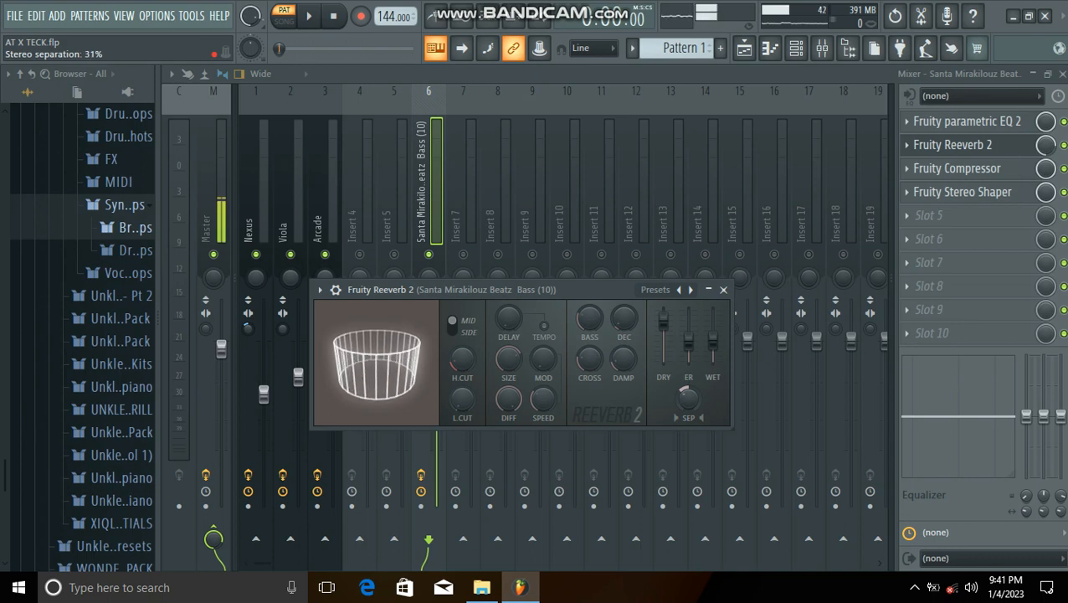
{"action": "left_click", "coordinate": [724, 289]}
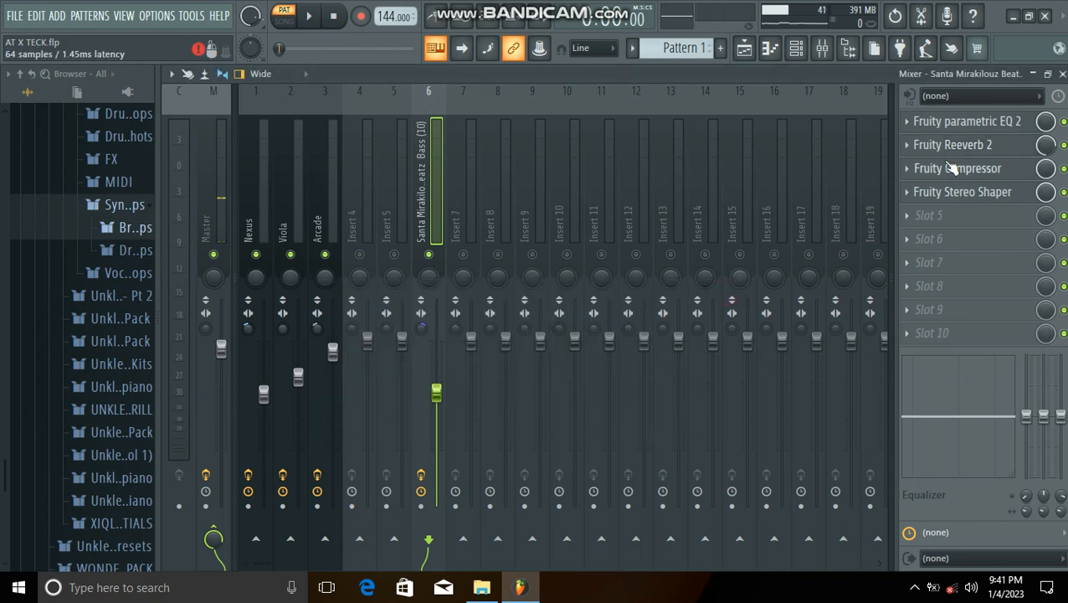
Inspect the Fruity Compressor and Fruity Stereo Shaper settings on the bass mixer track, closing each plugin
{"action": "left_click", "coordinate": [951, 168]}
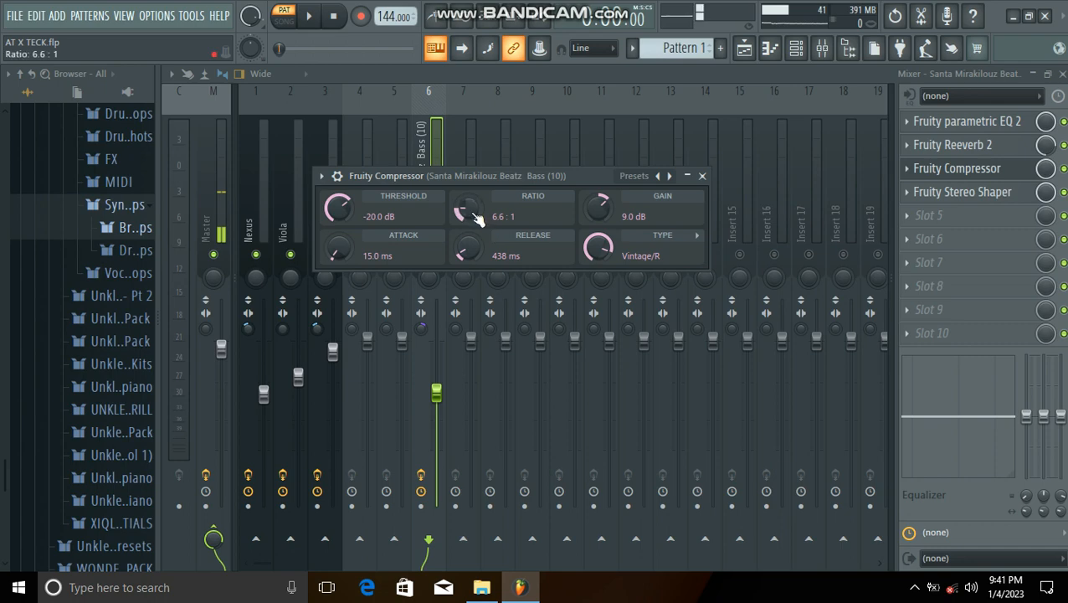
{"action": "left_click", "coordinate": [703, 177]}
{"action": "left_click", "coordinate": [935, 198]}
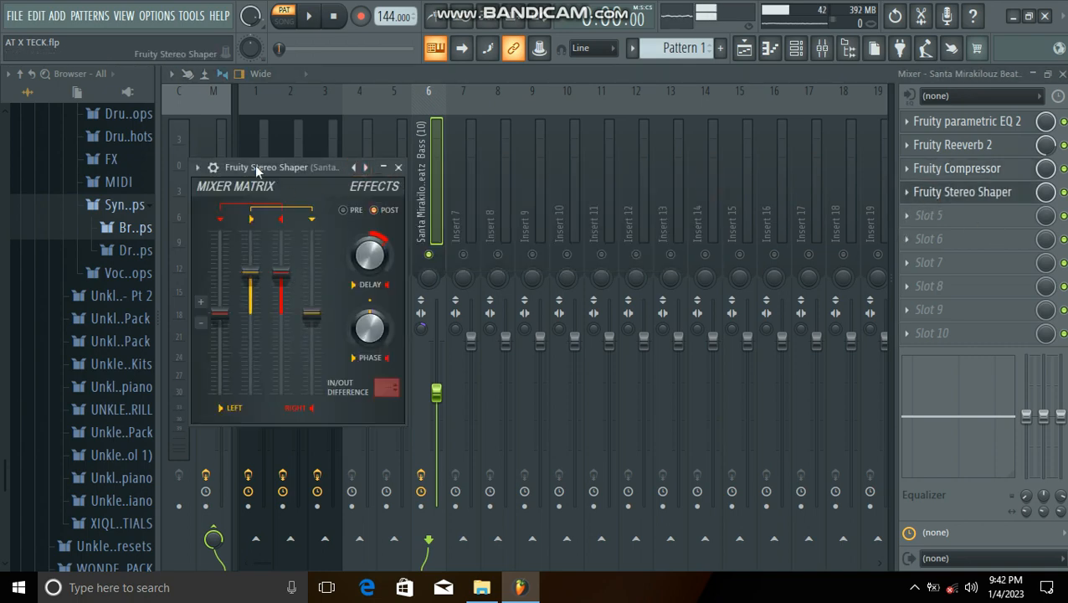
{"action": "left_click_drag", "start_coordinate": [254, 164], "coordinate": [333, 159]}
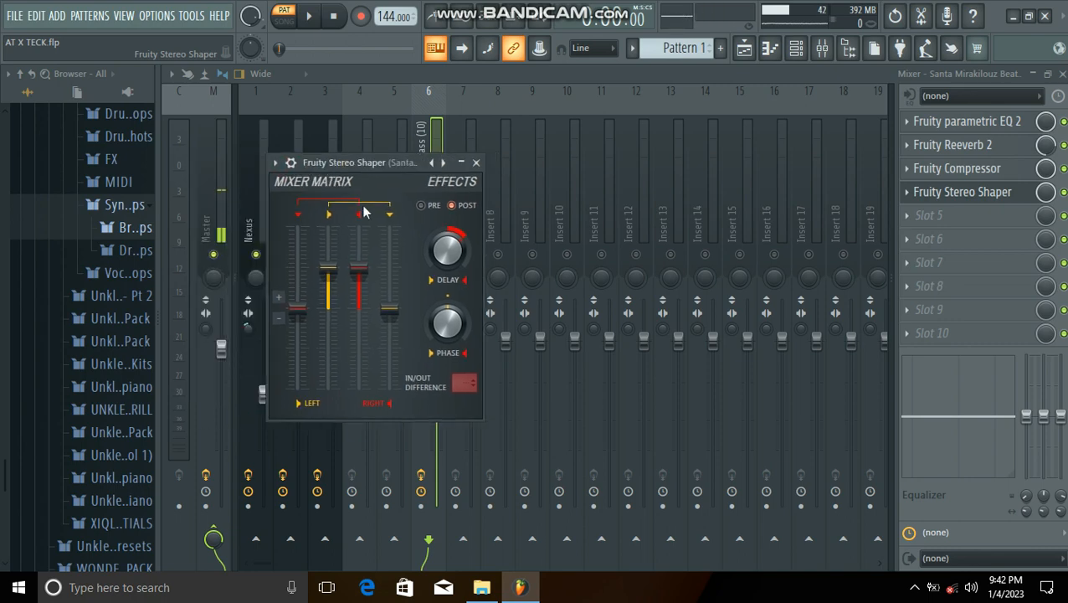
{"action": "left_click", "coordinate": [476, 164]}
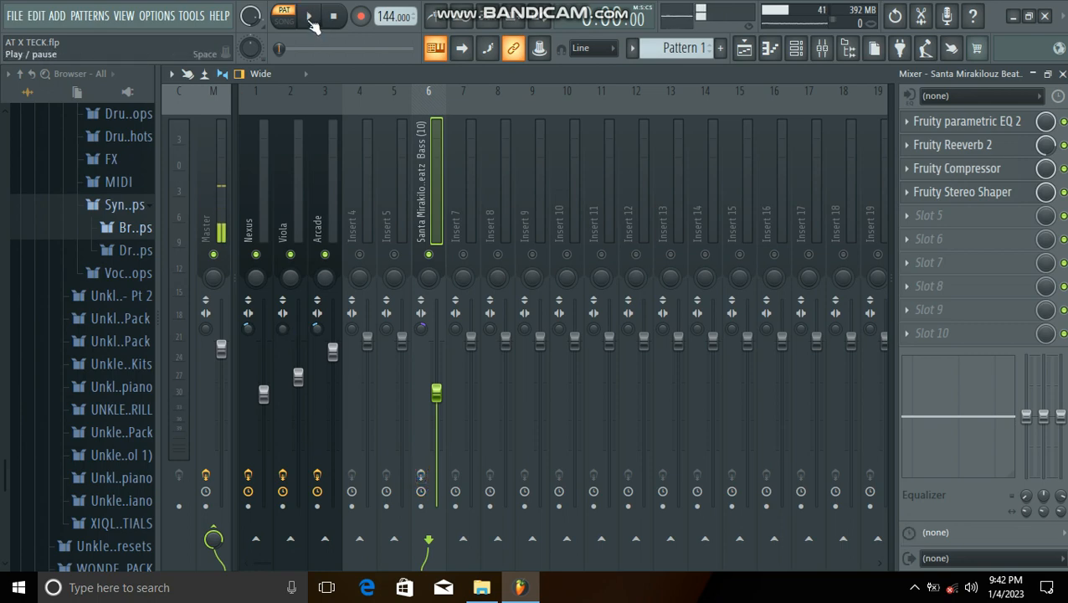
Play the bass pattern with its mixer effects bypassed, enable the bass track's effect slots, and play it again for comparison
{"action": "left_click", "coordinate": [309, 18]}
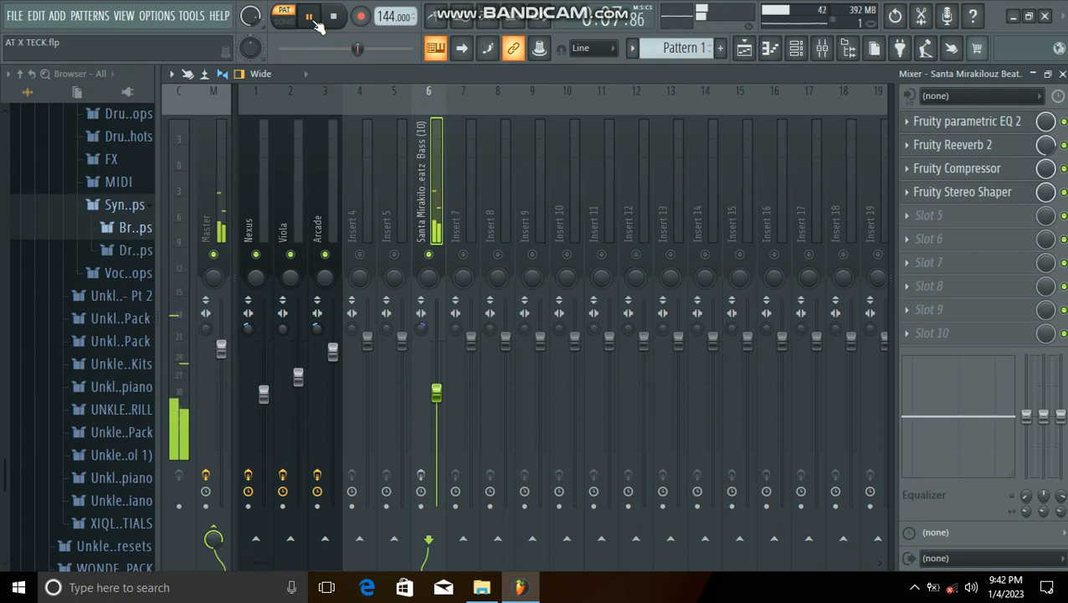
{"action": "key", "text": "space"}
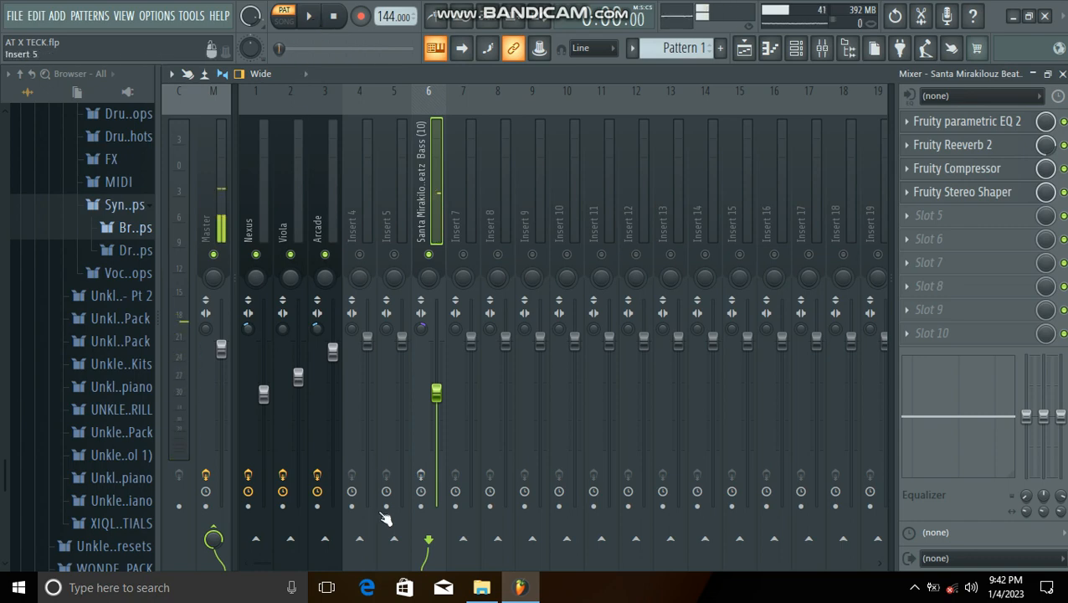
{"action": "left_click", "coordinate": [421, 474]}
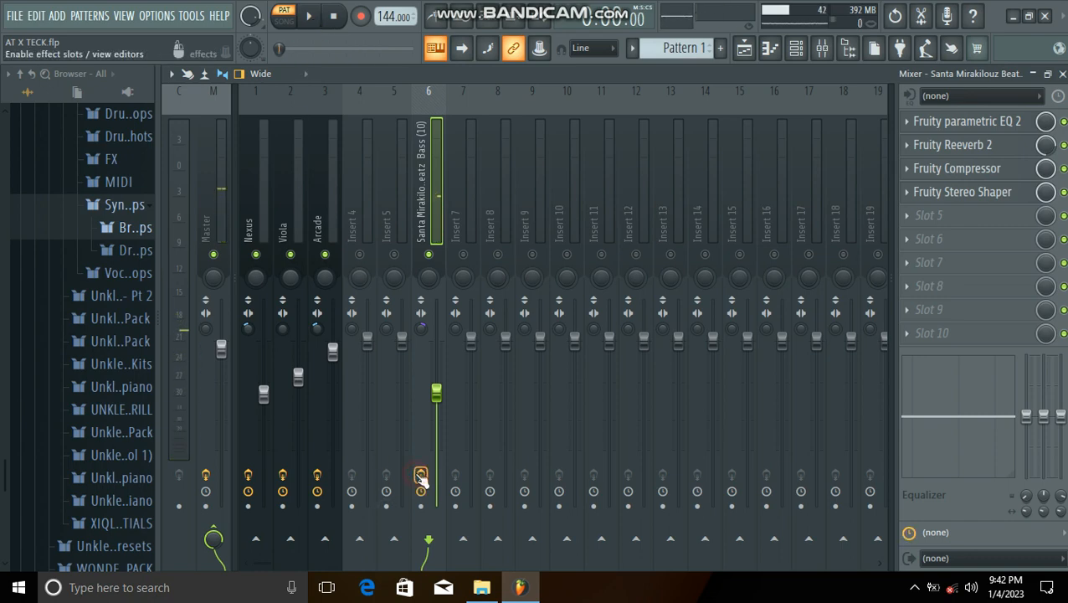
{"action": "left_click", "coordinate": [309, 16]}
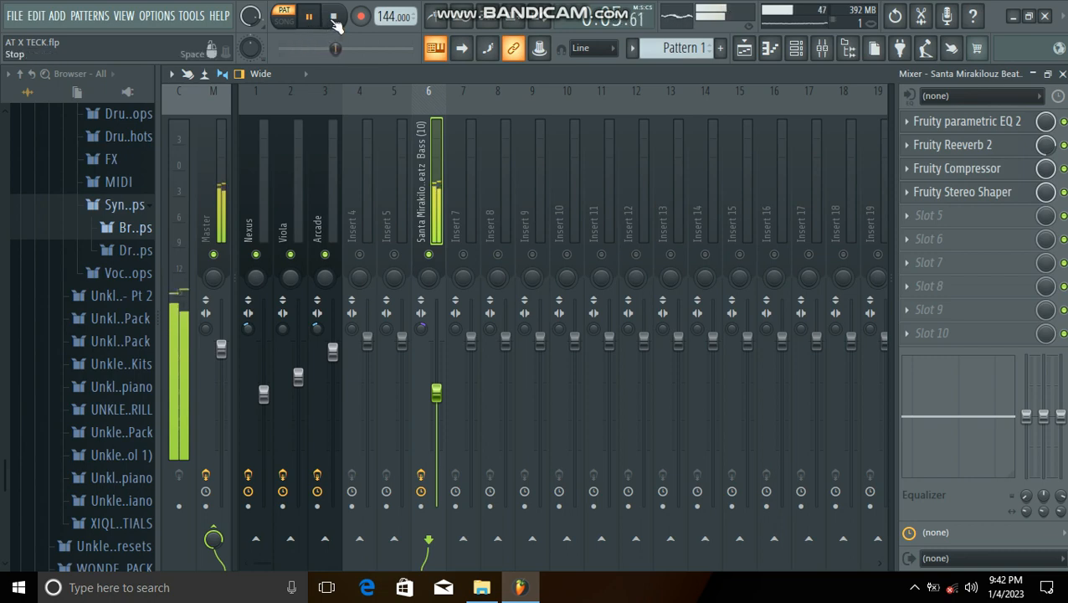
{"action": "left_click", "coordinate": [333, 17]}
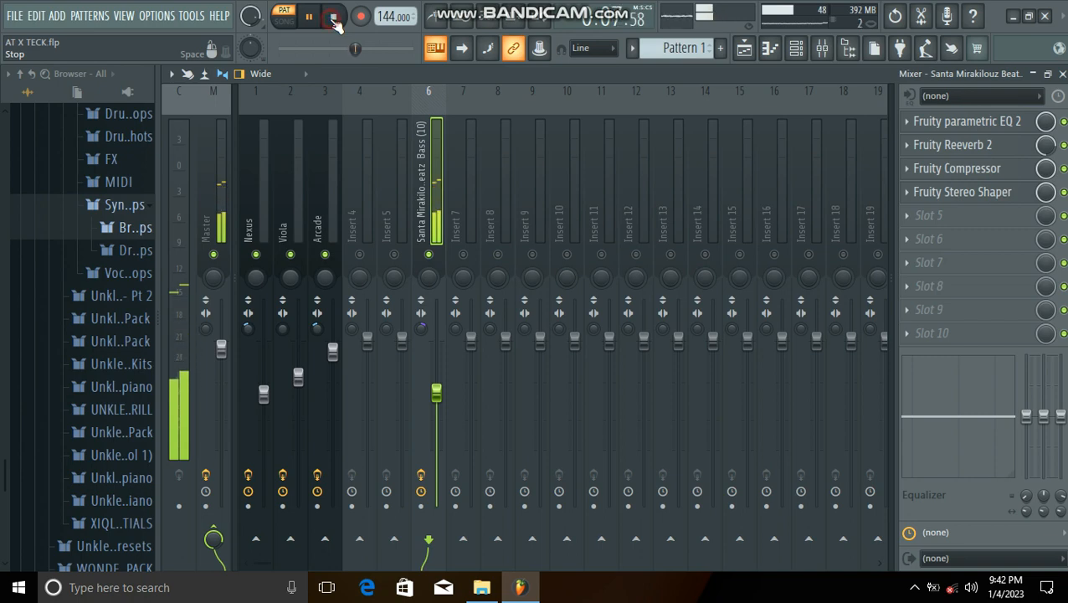
Switch to Pattern 2 in the channel rack, play it, and review the HAT (5) notes in the piano roll before stopping playback
{"action": "left_click", "coordinate": [797, 48]}
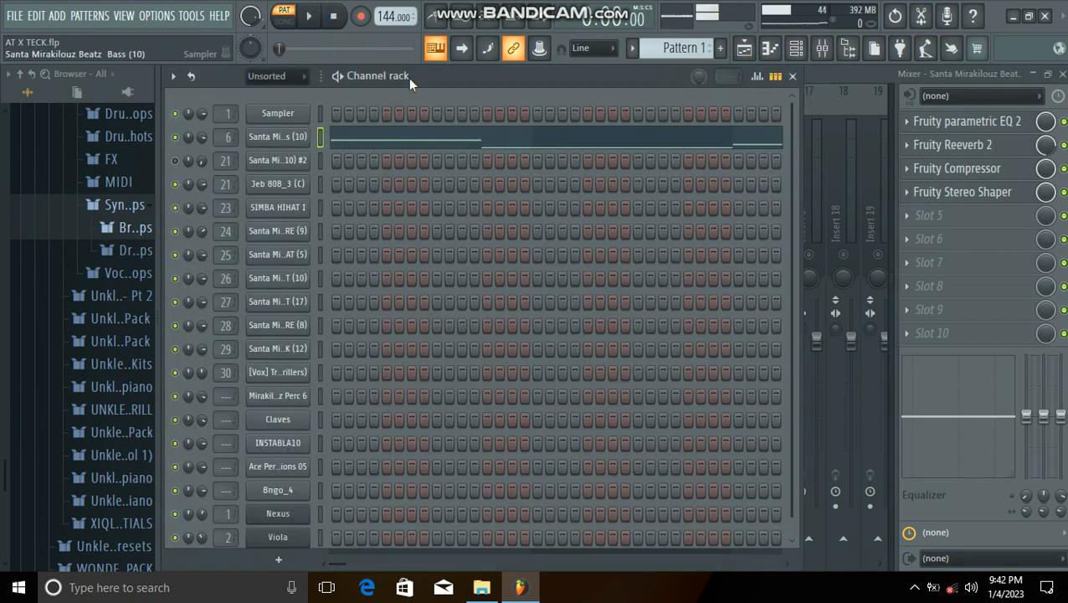
{"action": "key", "text": "KP_Add"}
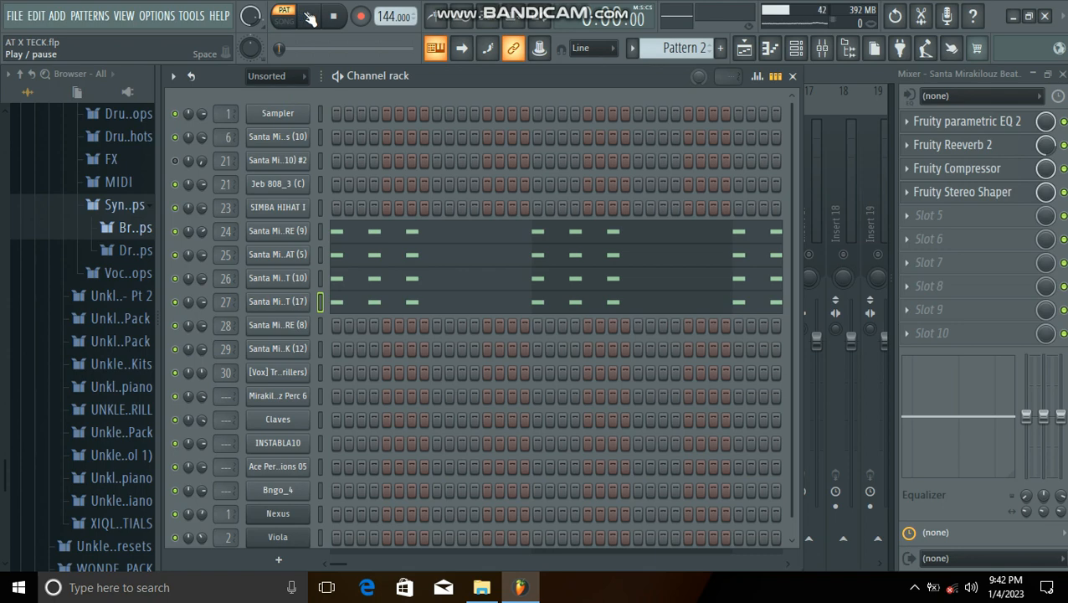
{"action": "left_click", "coordinate": [310, 19]}
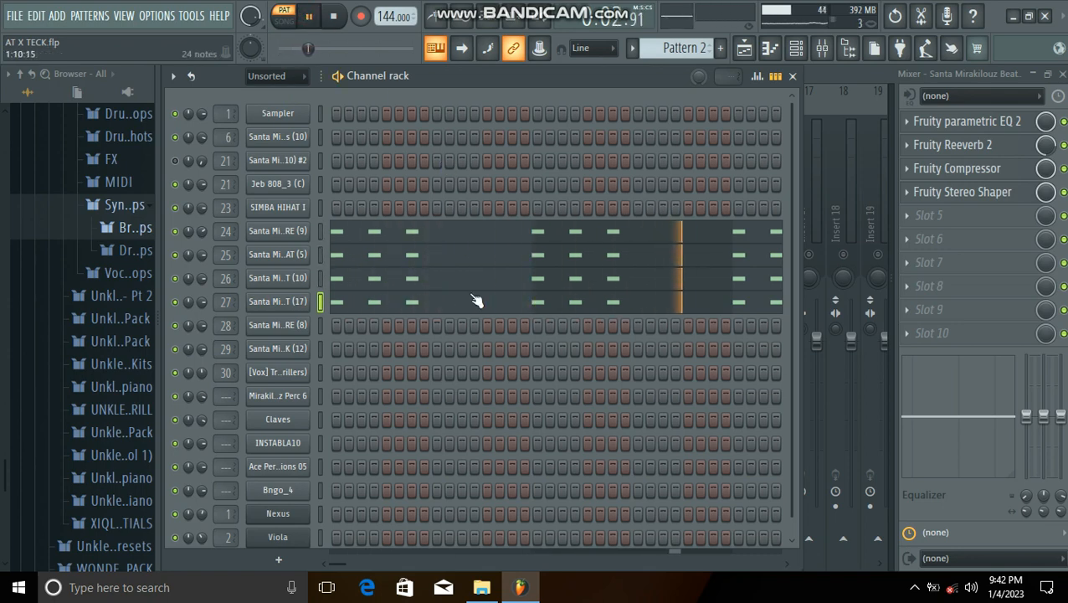
{"action": "left_click", "coordinate": [448, 256]}
{"action": "scroll", "coordinate": [534, 237], "scroll_direction": "down", "scroll_amount": 5}
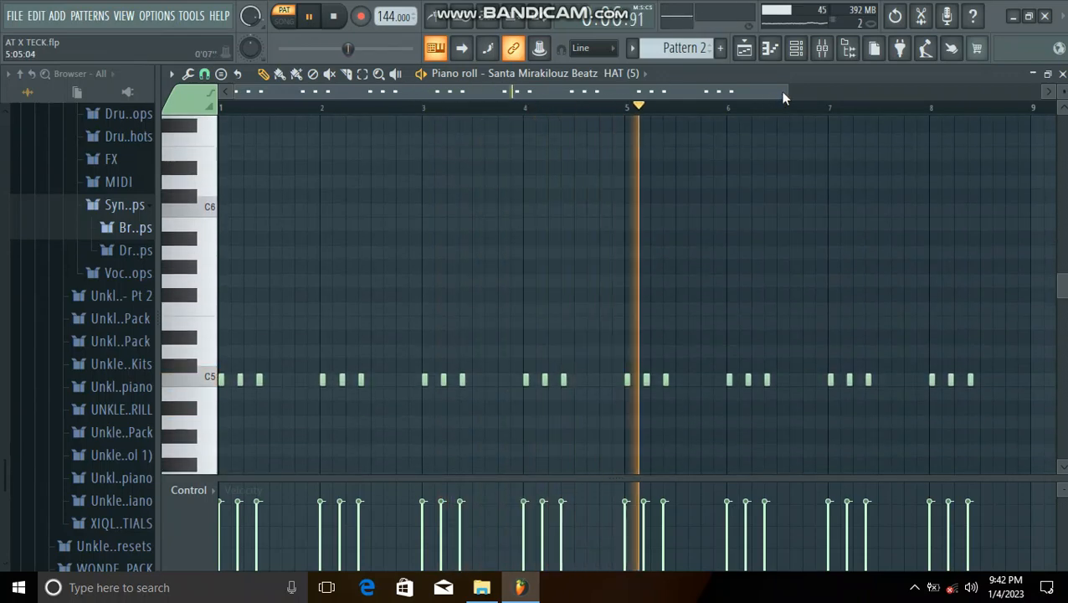
{"action": "left_click_drag", "start_coordinate": [787, 90], "coordinate": [493, 120]}
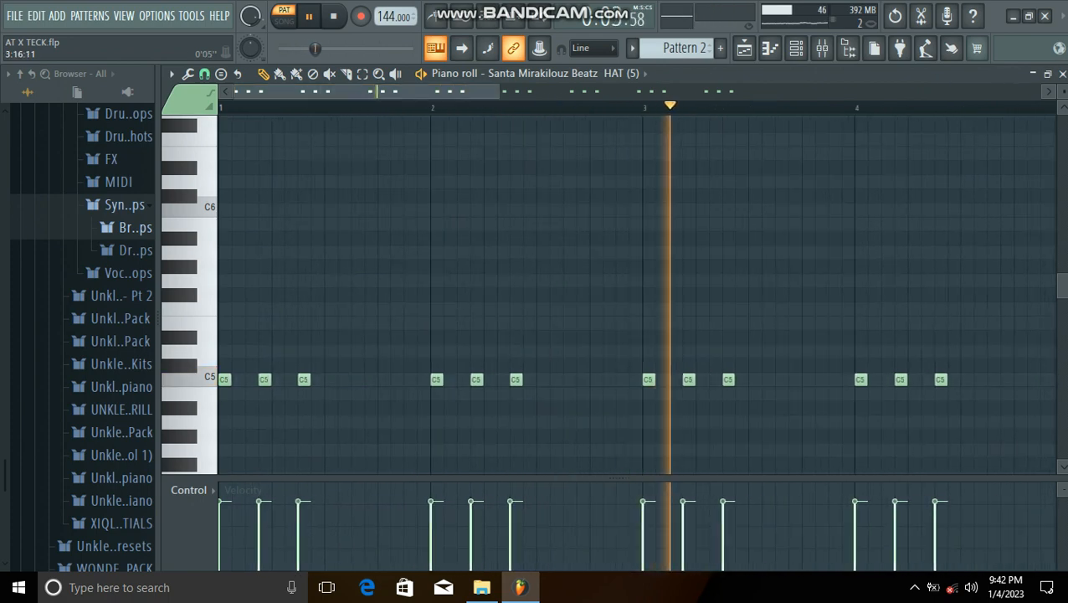
{"action": "left_click", "coordinate": [1063, 75]}
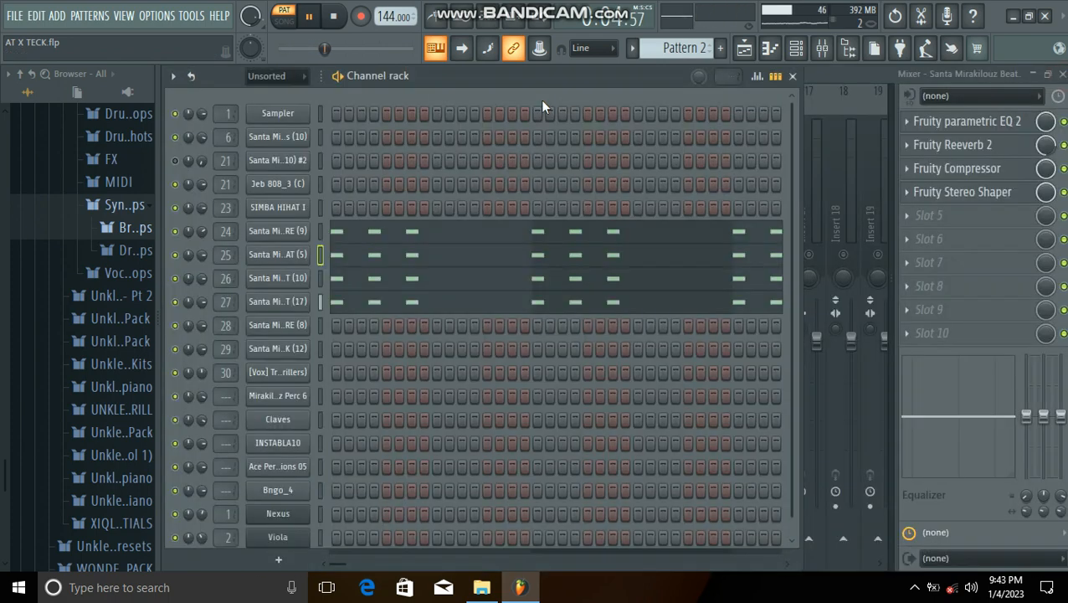
{"action": "left_click", "coordinate": [333, 16]}
Inspect the sampler settings of SNARE (9) and HAT (5), audition the HAT (5) sample, and close both windows
{"action": "left_click", "coordinate": [271, 234]}
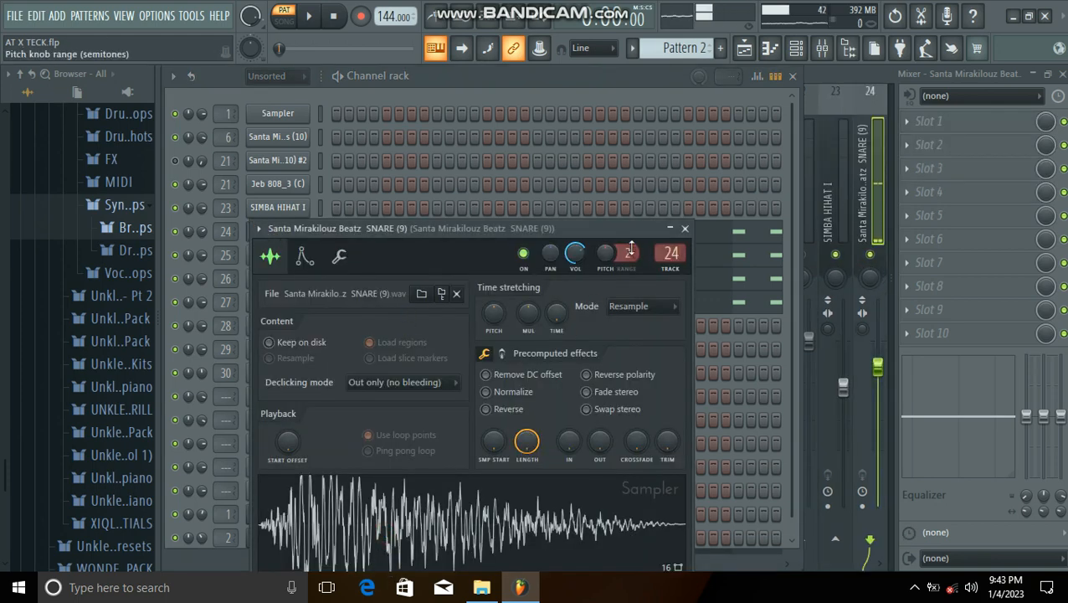
{"action": "left_click", "coordinate": [684, 229]}
{"action": "left_click", "coordinate": [275, 256]}
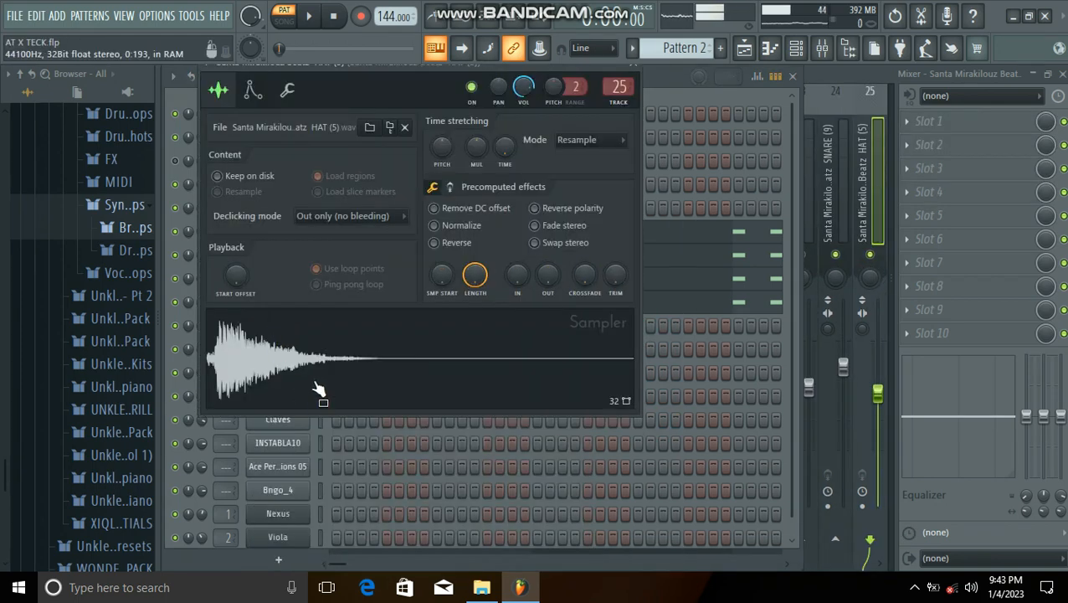
{"action": "left_click", "coordinate": [295, 350]}
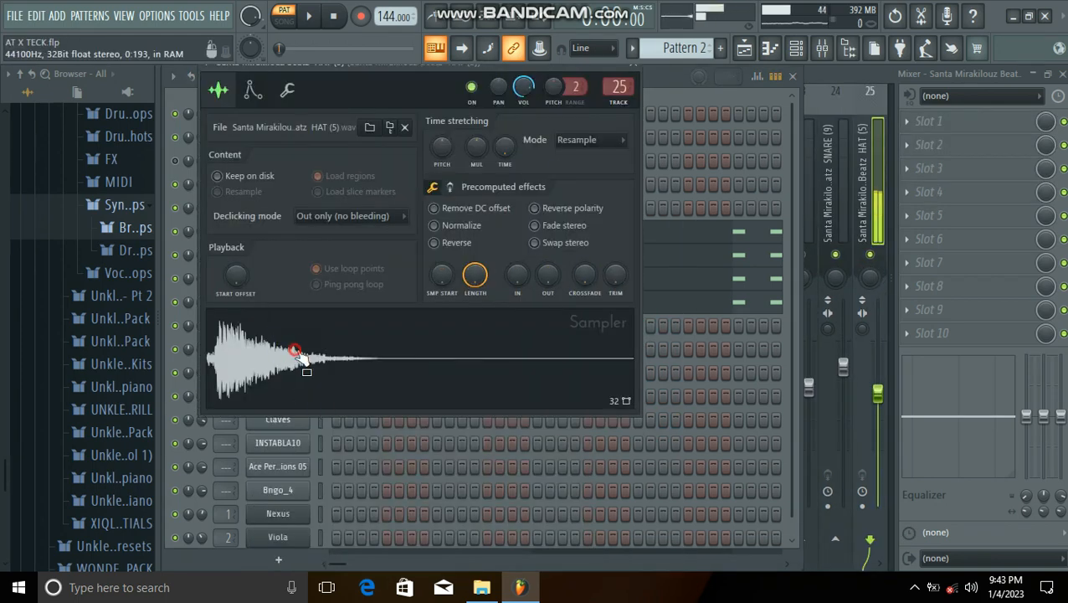
{"action": "left_click", "coordinate": [636, 68]}
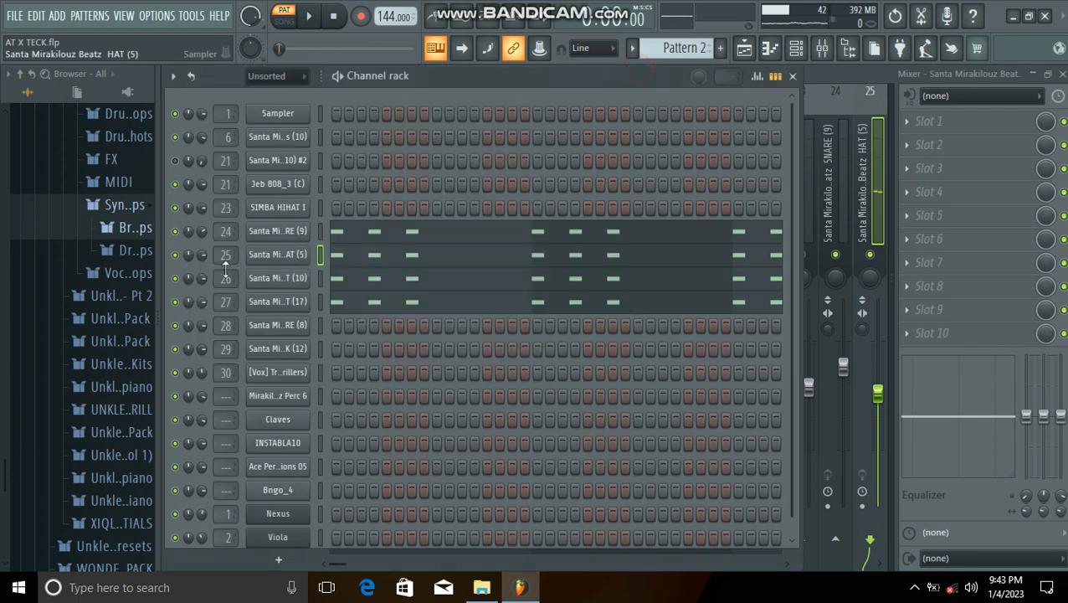
Inspect the sampler settings of HAT (10) and HAT (17), audition the HAT (17) sample, and close both windows
{"action": "left_click", "coordinate": [277, 280]}
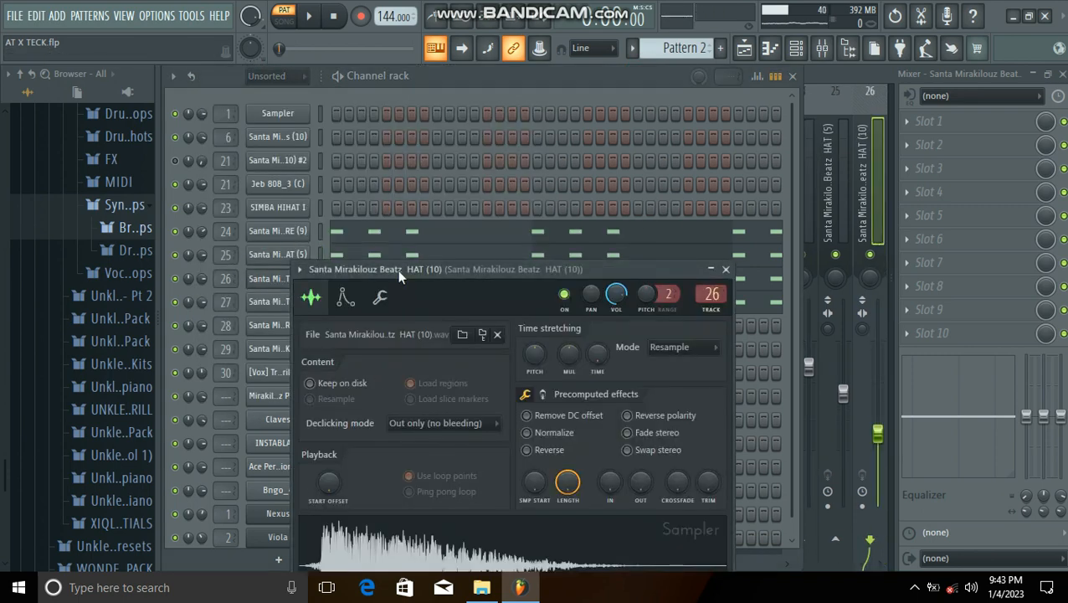
{"action": "left_click_drag", "start_coordinate": [398, 270], "coordinate": [339, 128]}
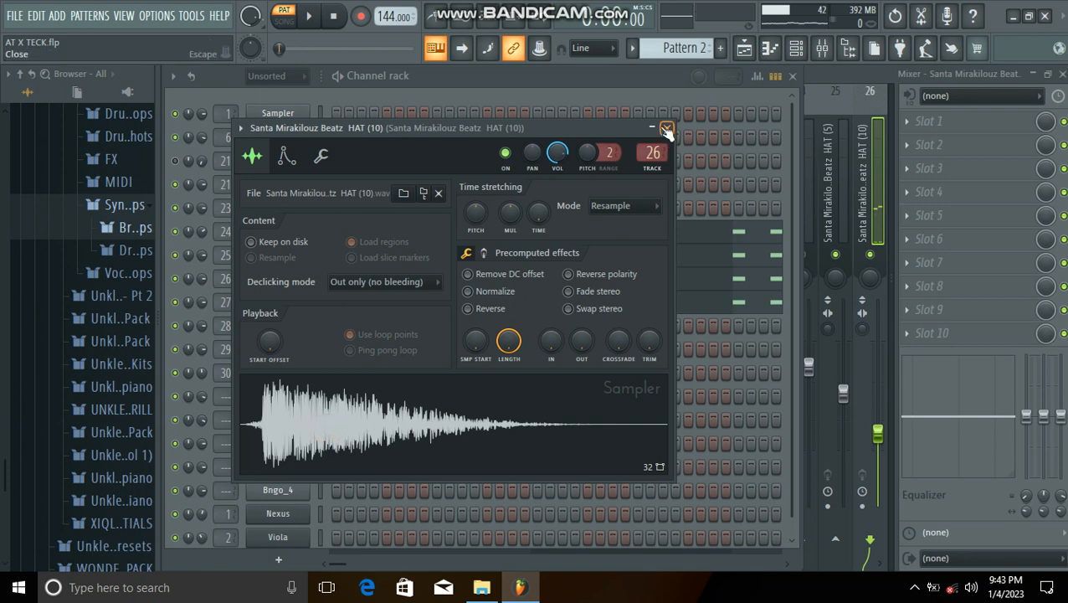
{"action": "left_click", "coordinate": [666, 128]}
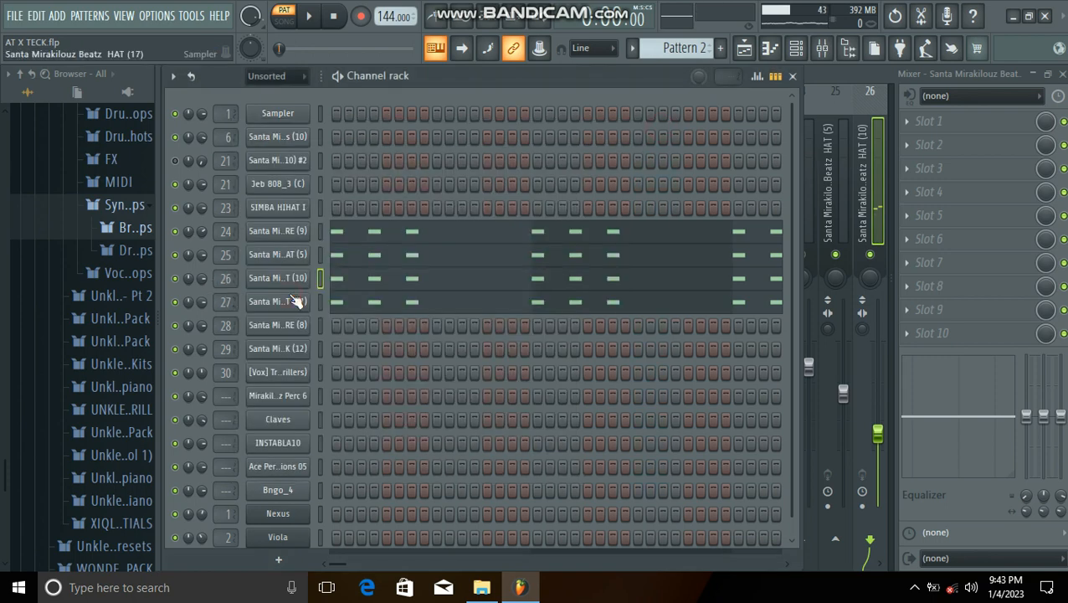
{"action": "left_click", "coordinate": [295, 301]}
{"action": "left_click_drag", "start_coordinate": [428, 289], "coordinate": [356, 112]}
{"action": "left_click", "coordinate": [364, 404]}
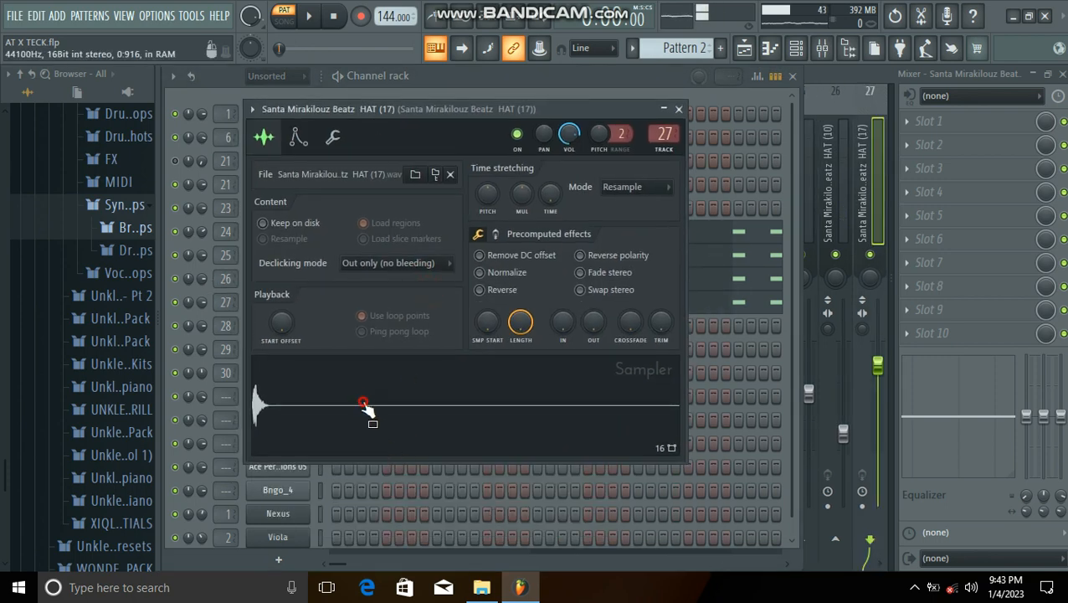
{"action": "left_click", "coordinate": [679, 109]}
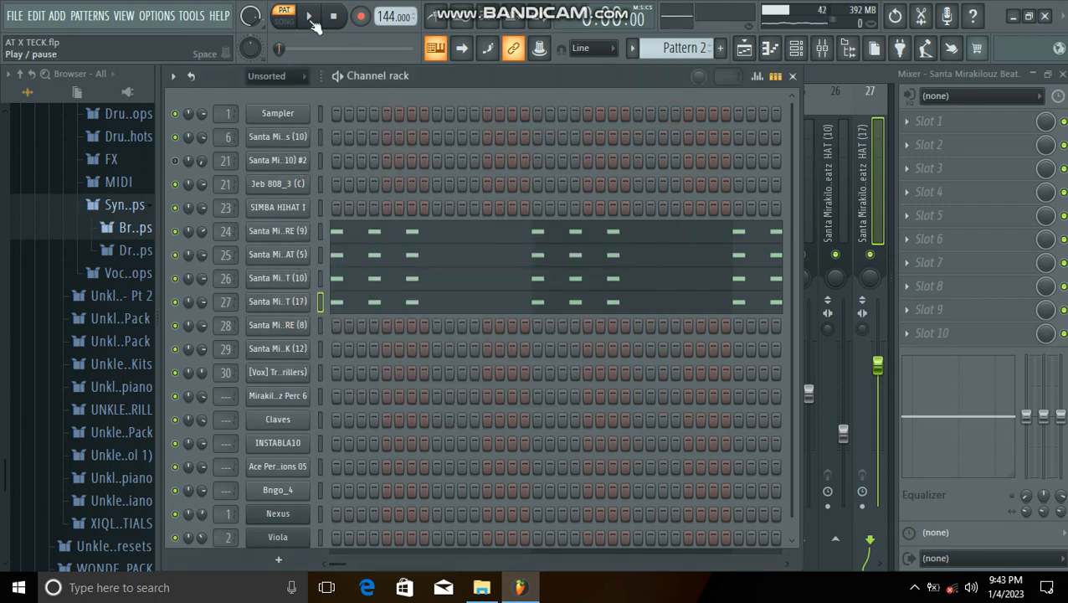
Play Pattern 2, close the channel rack to watch the mixer levels, and stop playback
{"action": "left_click", "coordinate": [312, 20]}
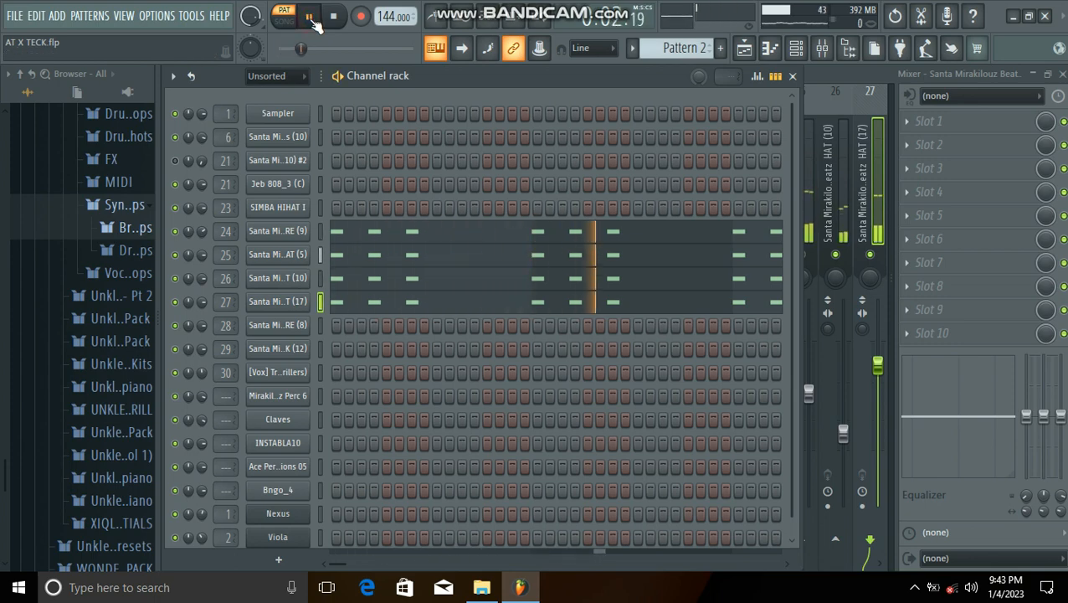
{"action": "left_click", "coordinate": [792, 76]}
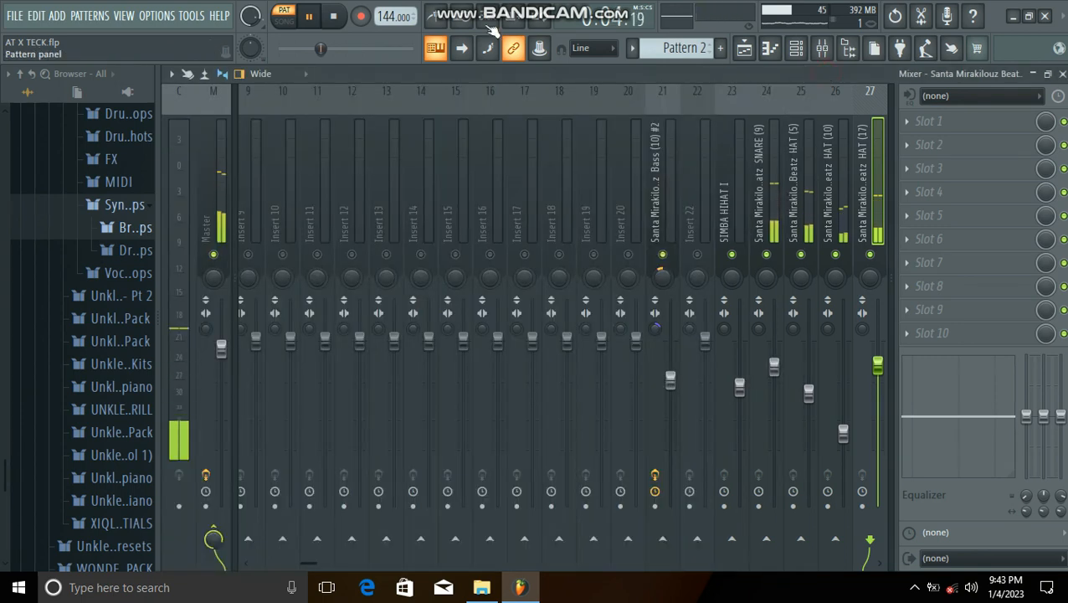
{"action": "left_click", "coordinate": [333, 16]}
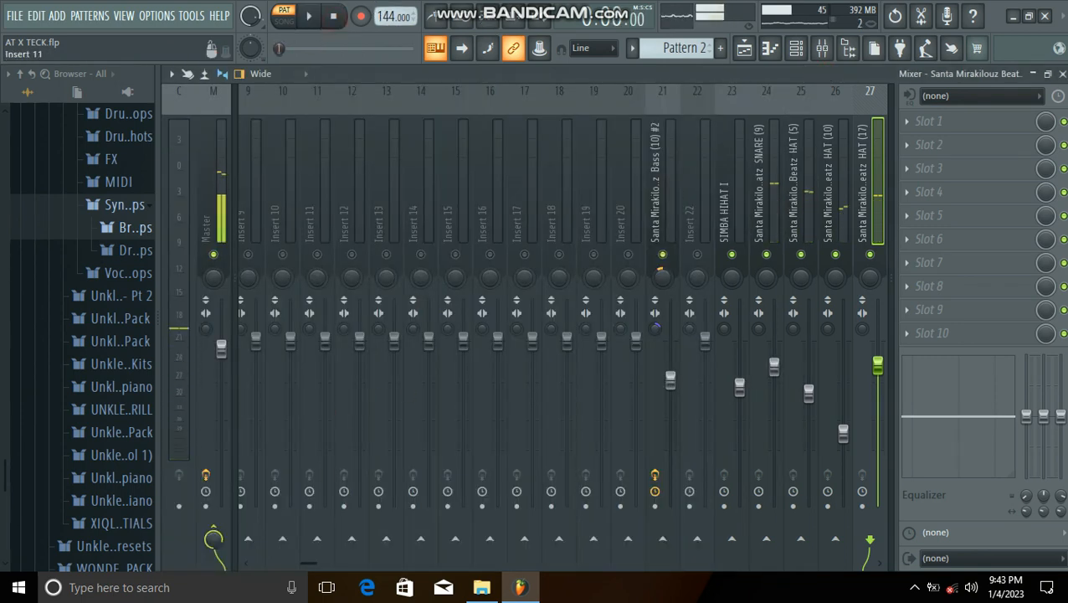
Check the mixer tracks of SNARE (9), HAT (5), HAT (10) and HAT (17) in turn for loaded effects
{"action": "left_click_drag", "start_coordinate": [309, 563], "coordinate": [341, 563]}
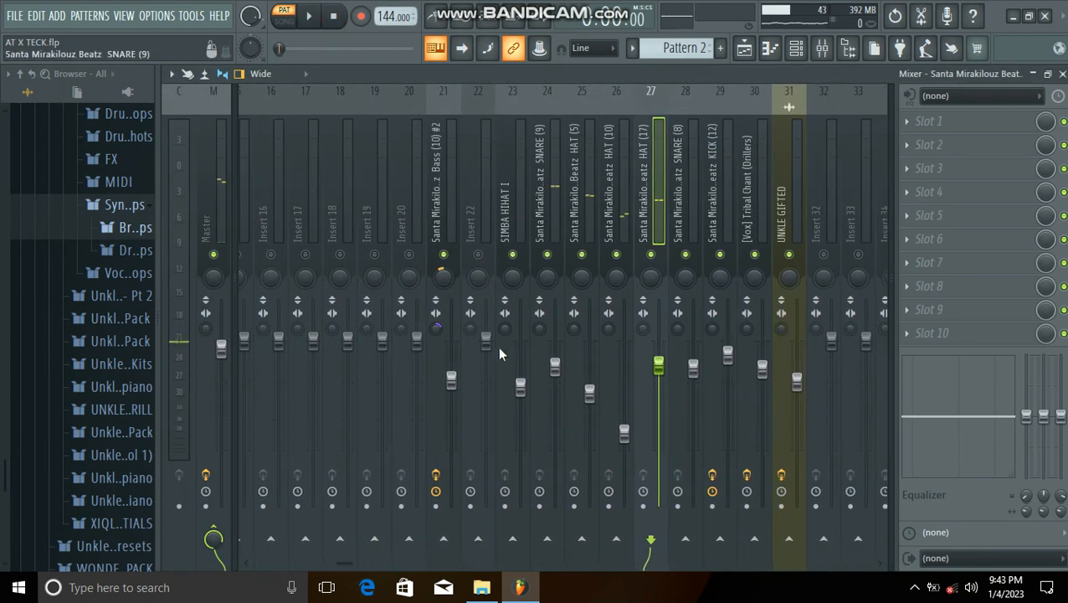
{"action": "left_click", "coordinate": [540, 228]}
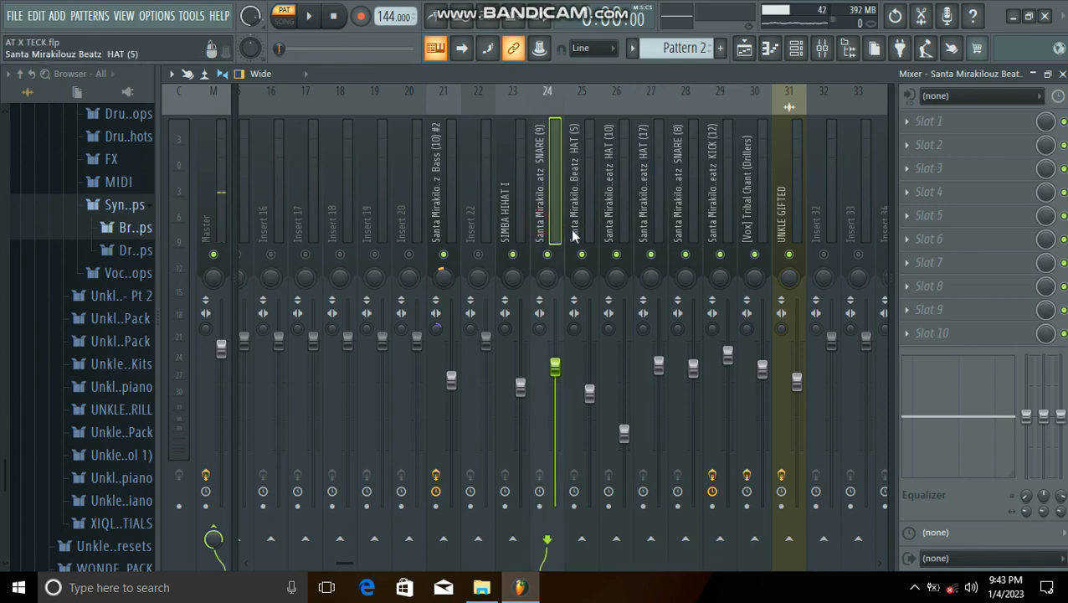
{"action": "left_click", "coordinate": [576, 226]}
{"action": "left_click", "coordinate": [618, 232]}
{"action": "left_click", "coordinate": [646, 235]}
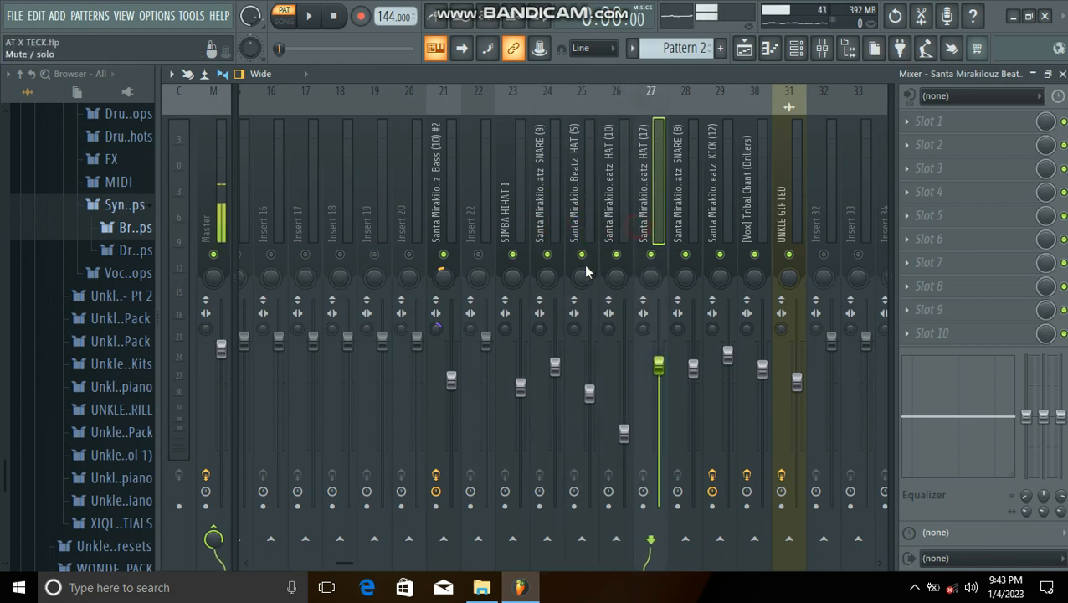
Lower the SNARE (9) mixer track's volume slightly while Pattern 2 plays, and stop playback
{"action": "left_click", "coordinate": [311, 18]}
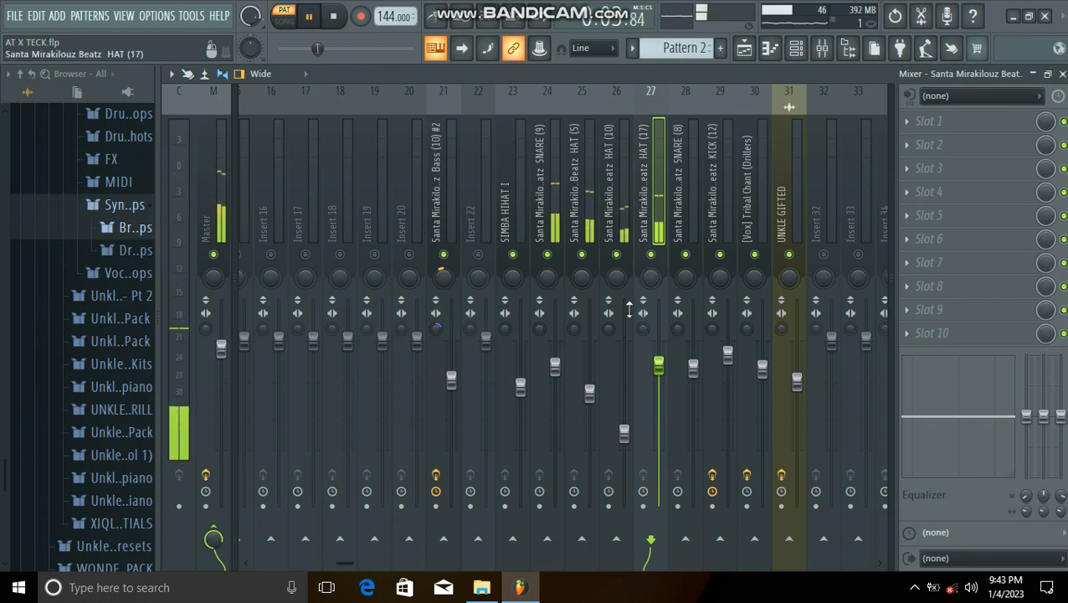
{"action": "left_click", "coordinate": [555, 366]}
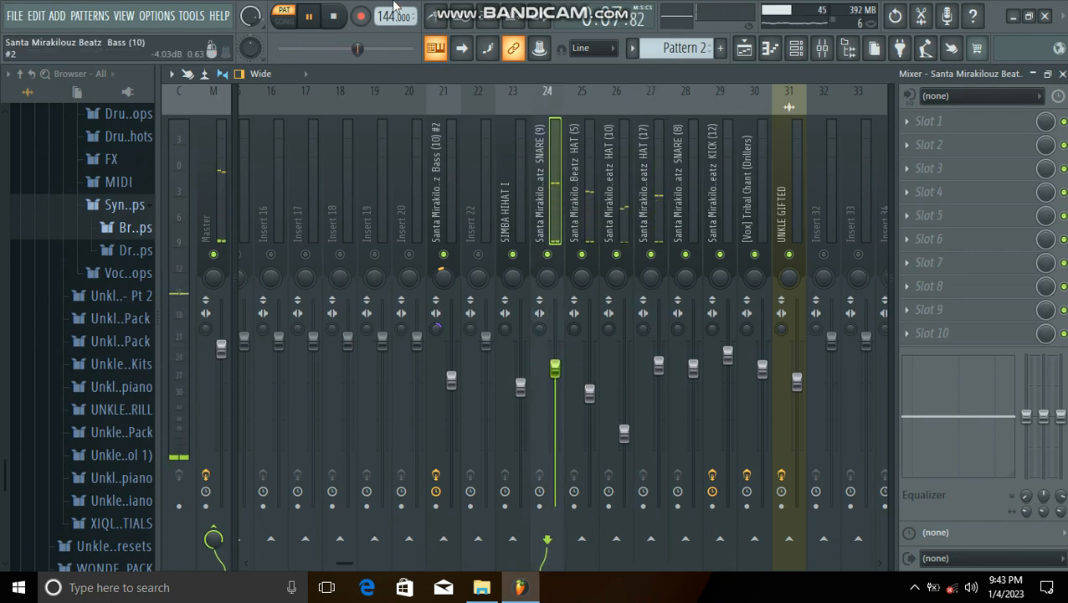
{"action": "key", "text": "space"}
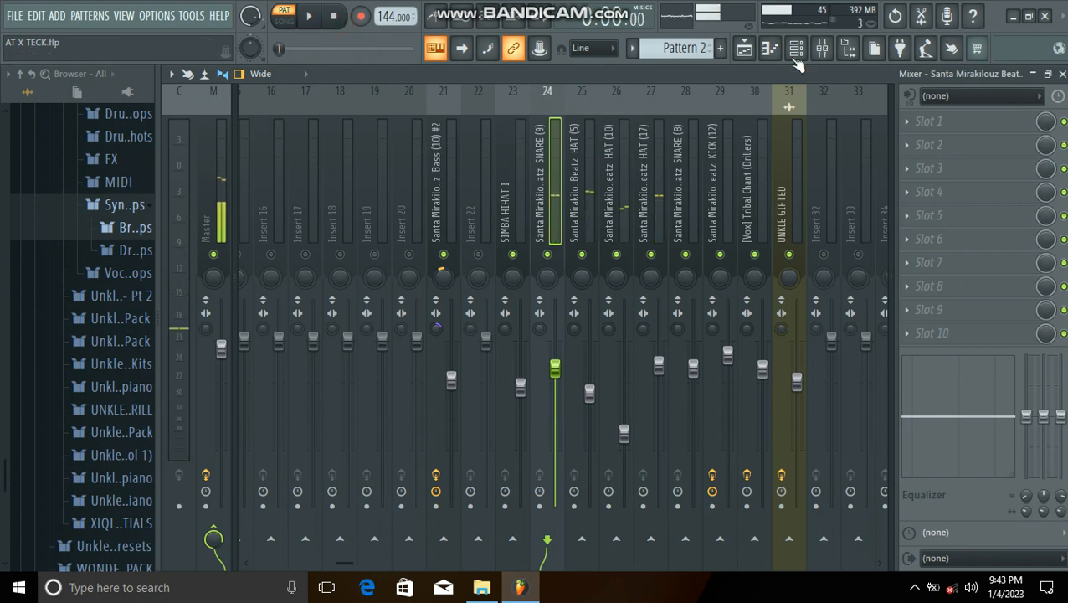
Switch to Pattern 3 in the channel rack, inspect and audition the SNARE (8) sample, and close its sampler window
{"action": "left_click", "coordinate": [796, 52]}
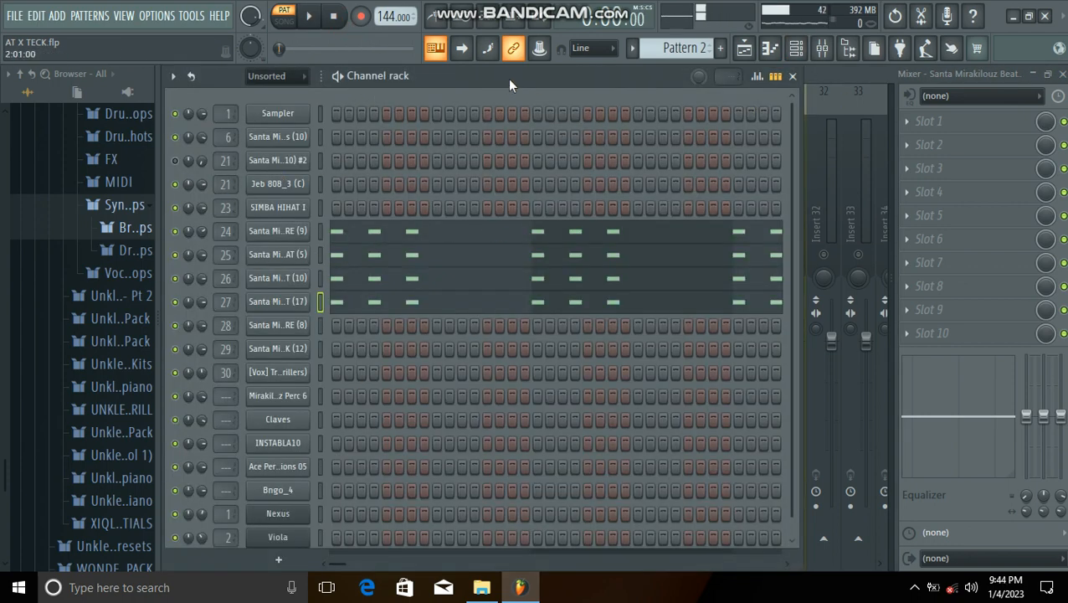
{"action": "key", "text": "KP_Add"}
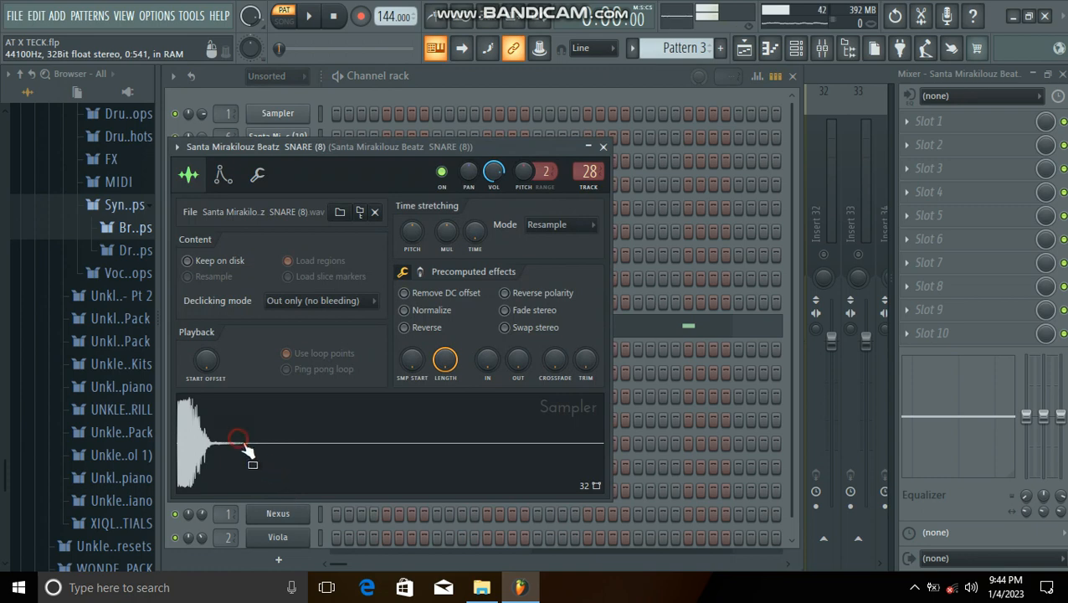
{"action": "left_click", "coordinate": [603, 147]}
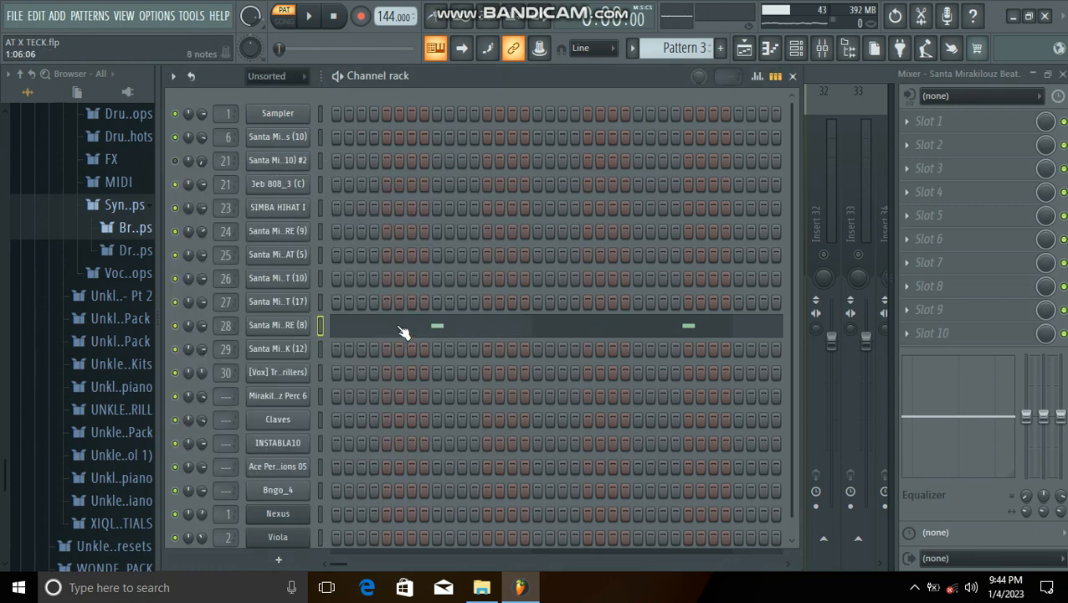
Play Pattern 3 while reviewing the SNARE (8) notes in the piano roll, and check the snare's mixer track
{"action": "left_click", "coordinate": [402, 330]}
{"action": "key", "text": "space"}
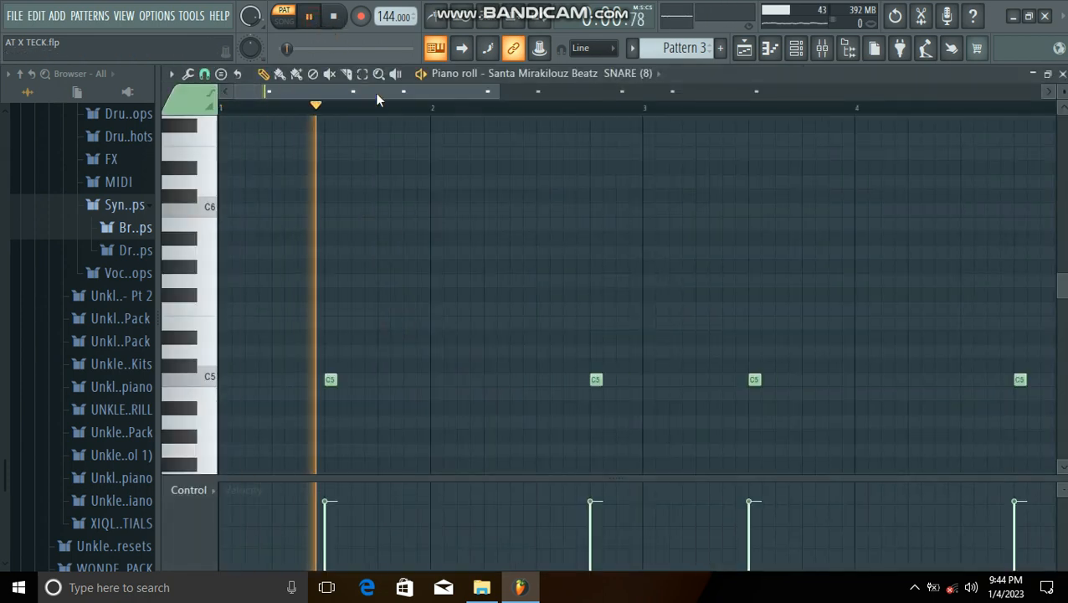
{"action": "left_click_drag", "start_coordinate": [443, 92], "coordinate": [626, 86]}
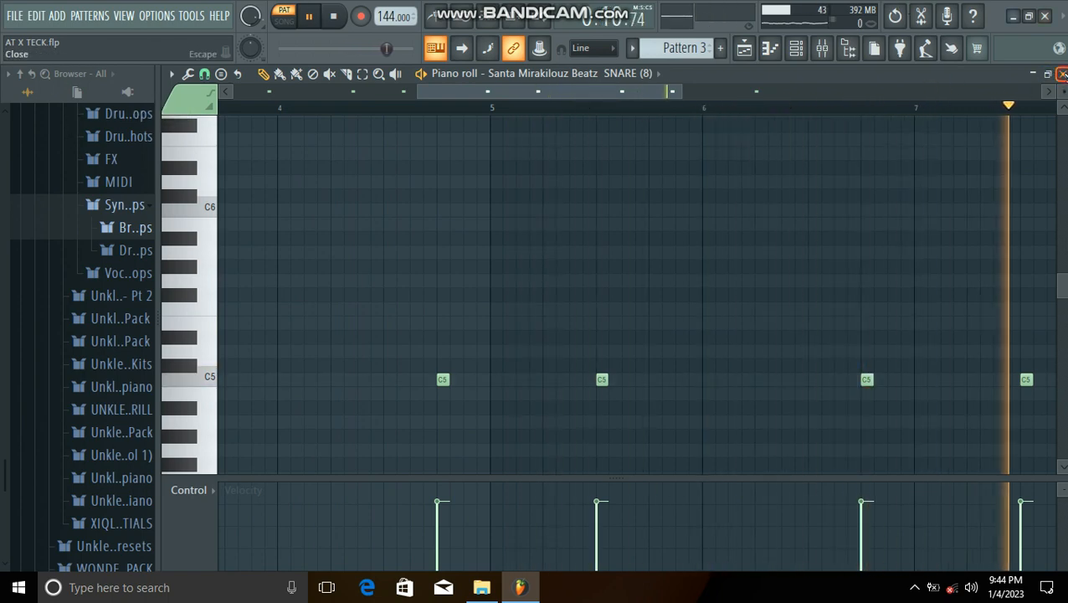
{"action": "left_click", "coordinate": [1062, 73]}
{"action": "left_click", "coordinate": [824, 50]}
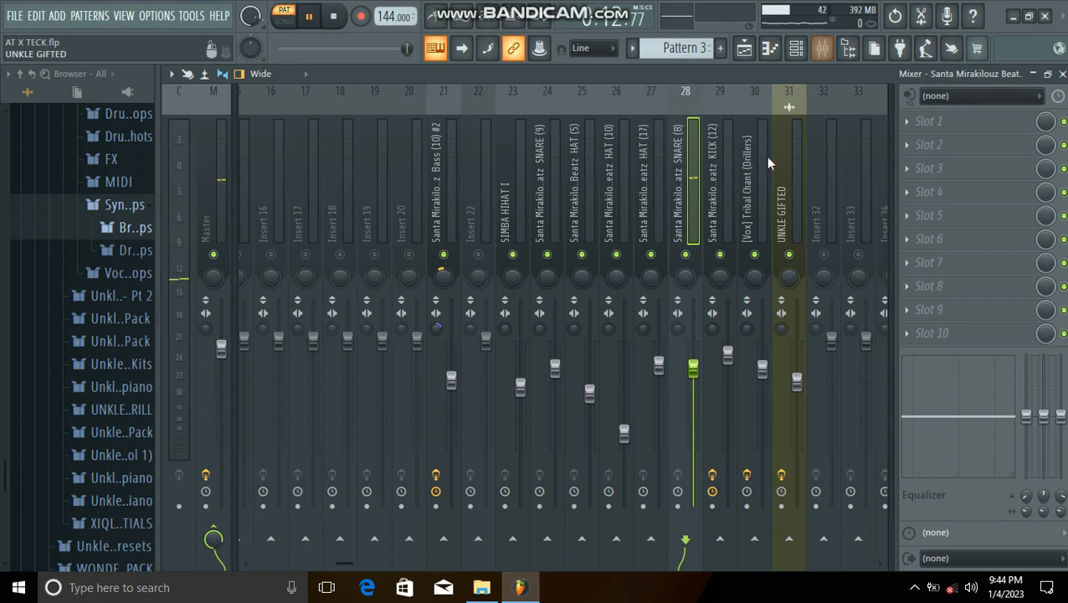
Stop playback, switch to Pattern 4 in the channel rack, and inspect and audition the KICK (12) sample
{"action": "left_click", "coordinate": [333, 16]}
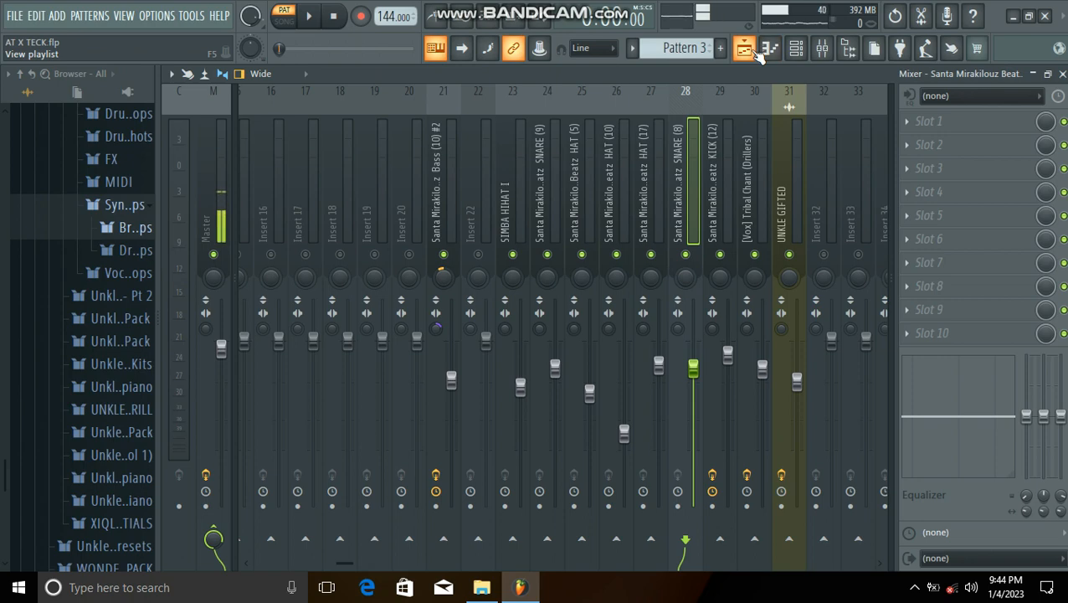
{"action": "left_click", "coordinate": [796, 48]}
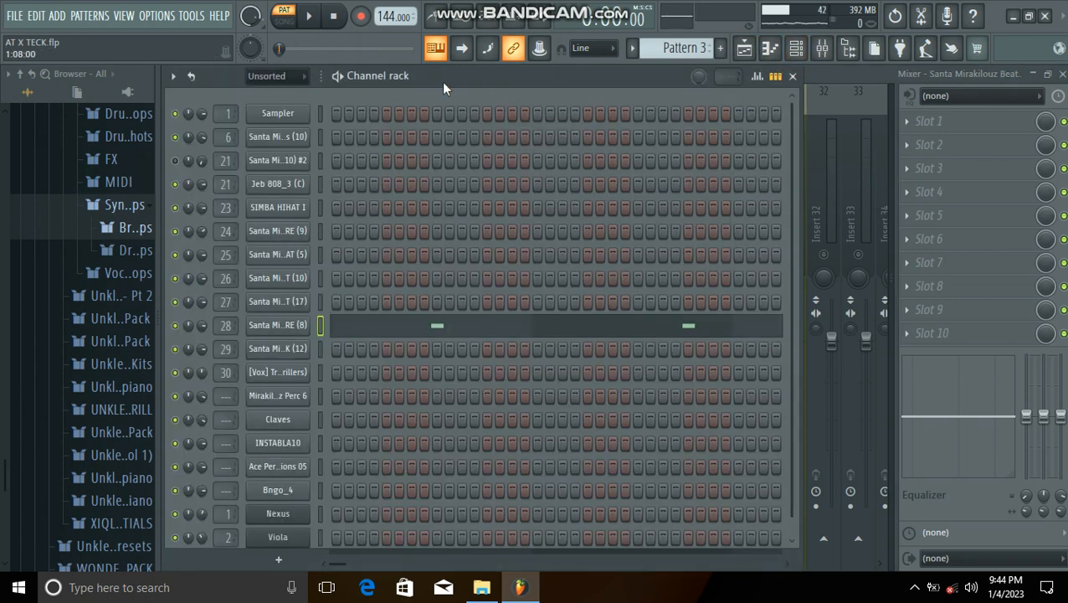
{"action": "key", "text": "KP_Add"}
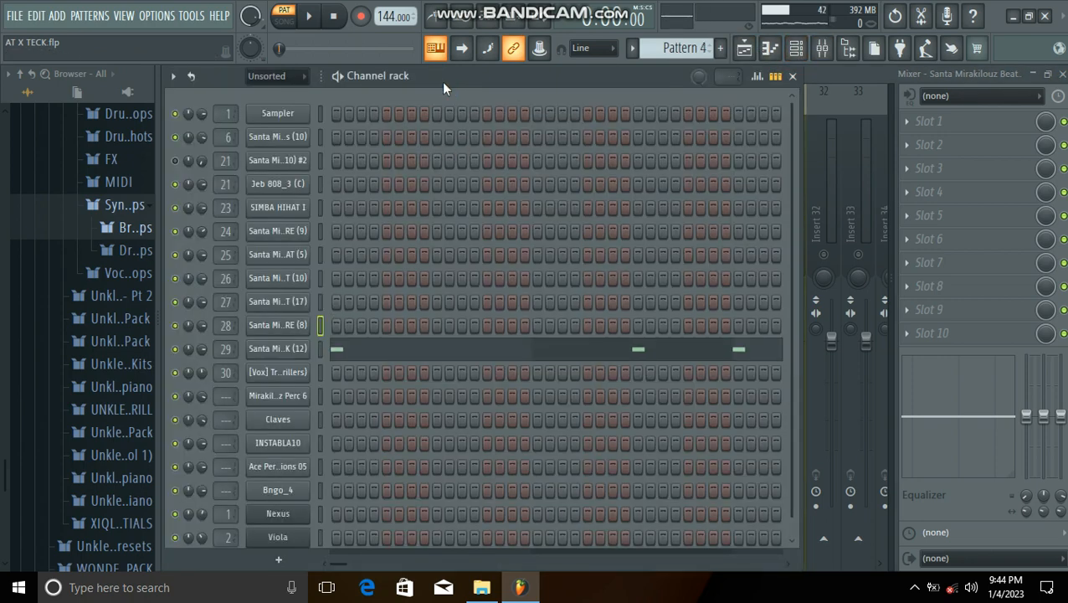
{"action": "left_click", "coordinate": [278, 350]}
{"action": "left_click", "coordinate": [333, 453]}
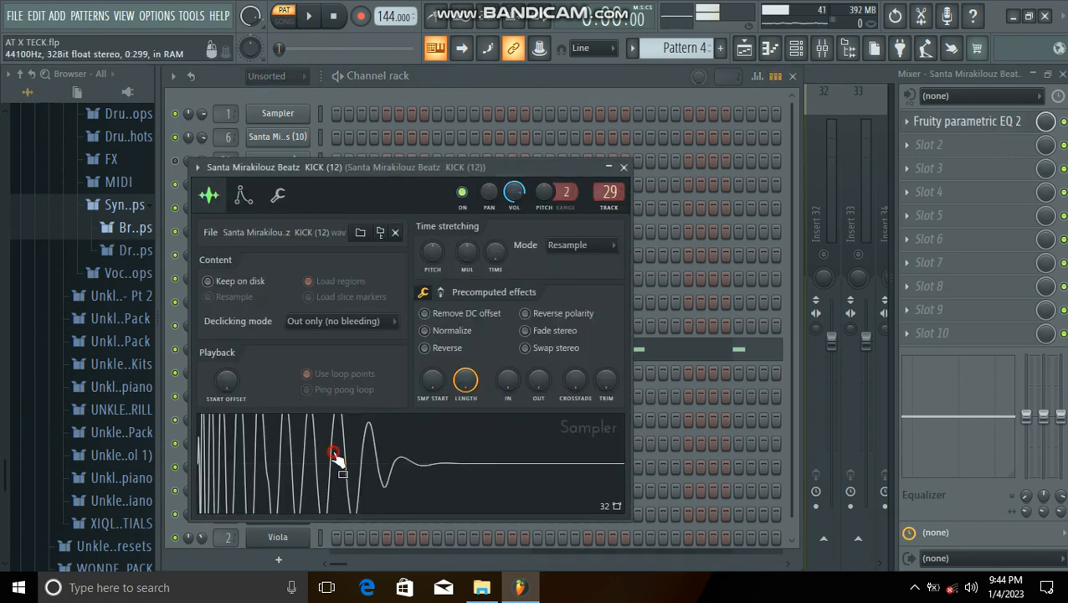
{"action": "left_click", "coordinate": [624, 170]}
Play Pattern 4 while reviewing the full run of KICK (12) notes in the piano roll, and stop playback
{"action": "left_click", "coordinate": [503, 348]}
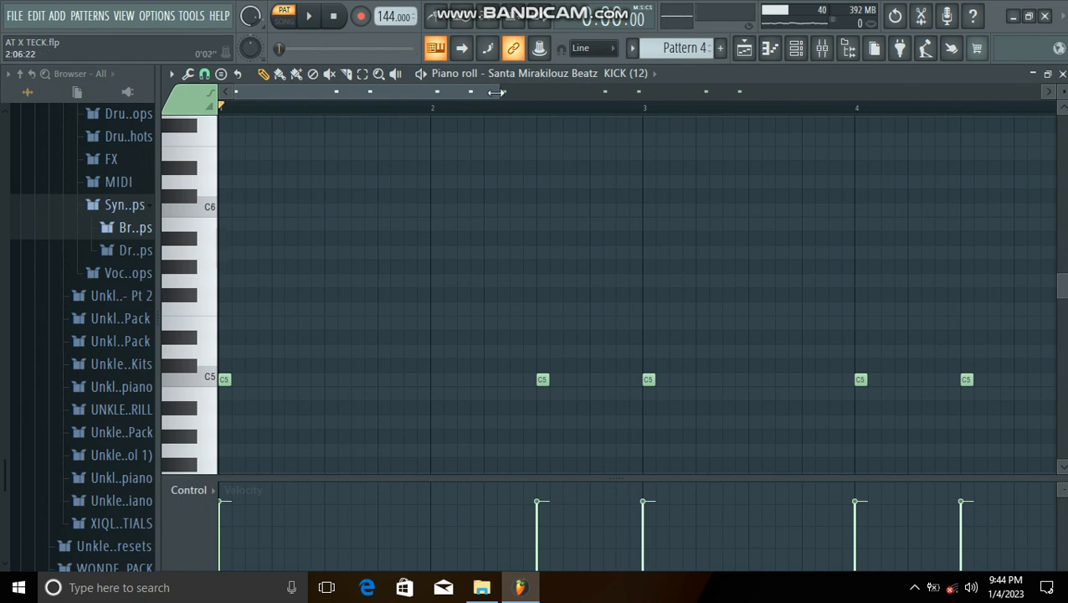
{"action": "left_click_drag", "start_coordinate": [494, 90], "coordinate": [761, 107]}
{"action": "left_click", "coordinate": [308, 17]}
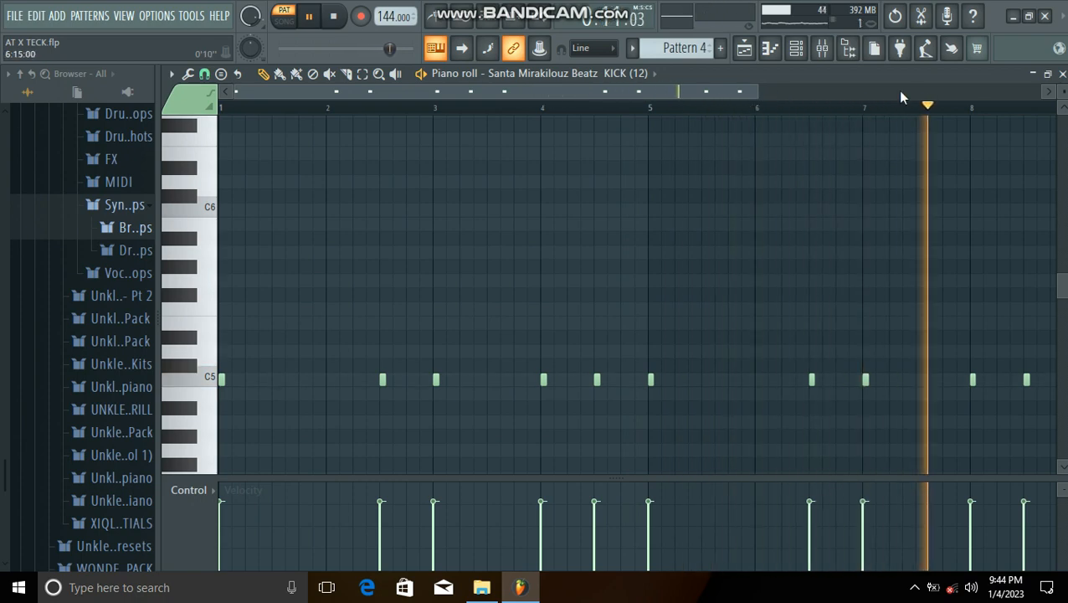
{"action": "left_click", "coordinate": [1062, 74]}
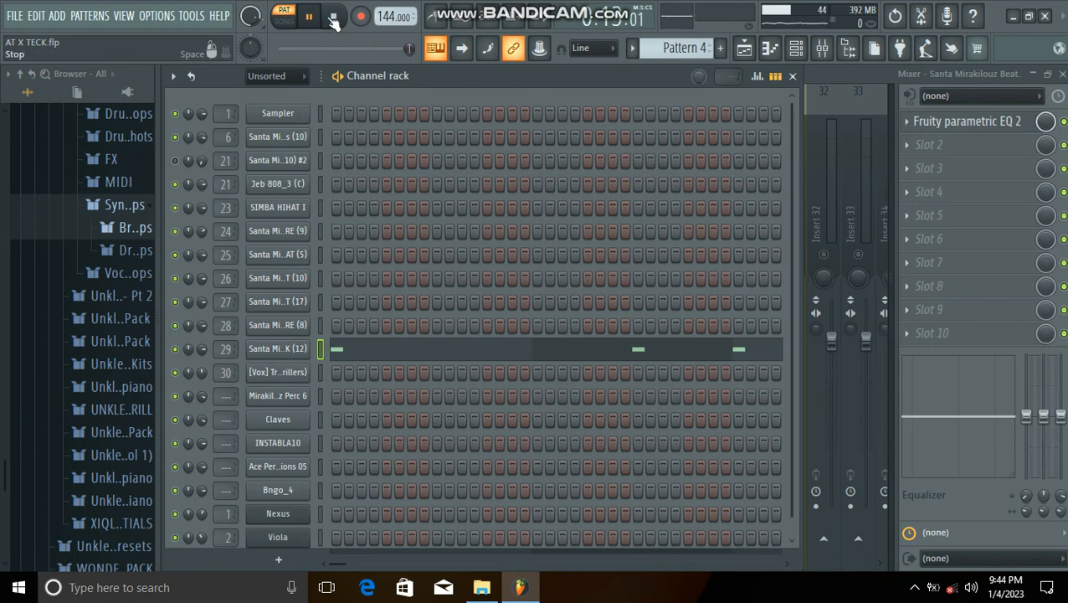
{"action": "key", "text": "space"}
Inspect the low-shelf and high-shelf bands of Fruity parametric EQ 2 on the KICK (12) mixer track
{"action": "left_click", "coordinate": [839, 75]}
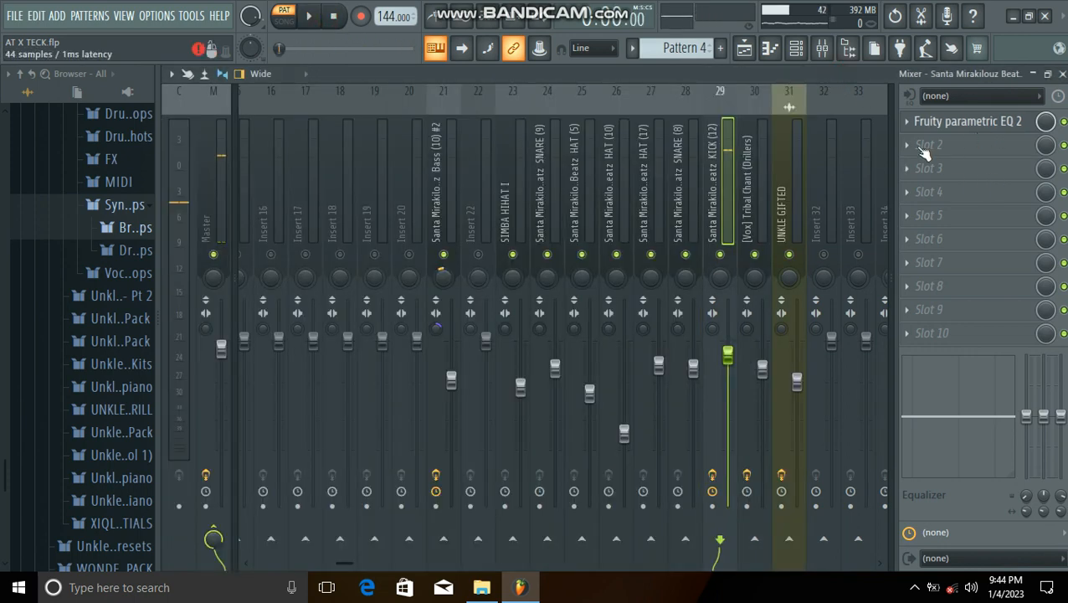
{"action": "left_click", "coordinate": [980, 122]}
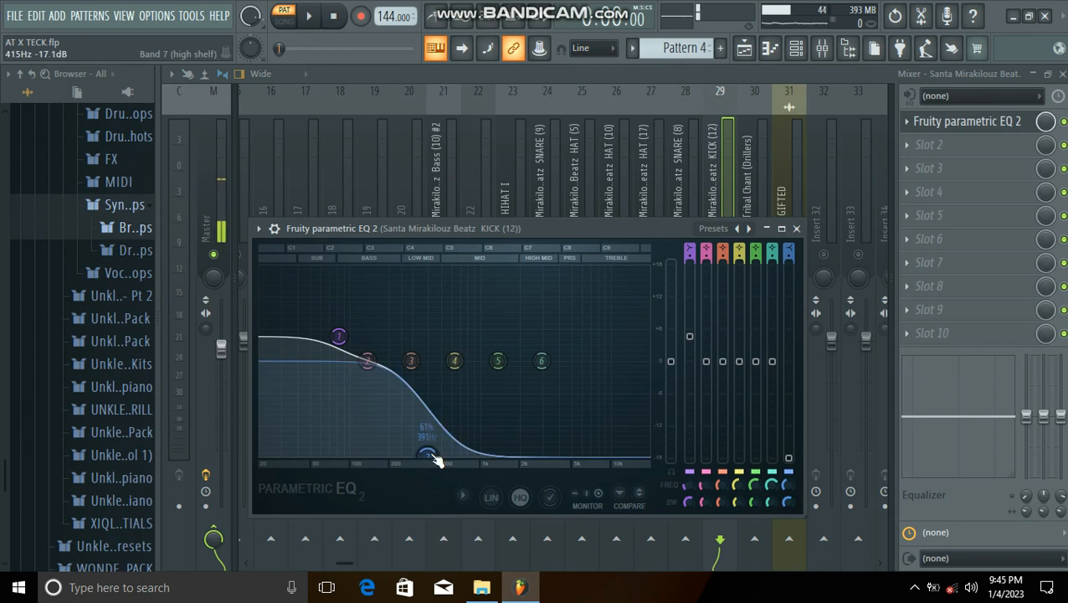
{"action": "left_click_drag", "start_coordinate": [427, 454], "coordinate": [424, 453]}
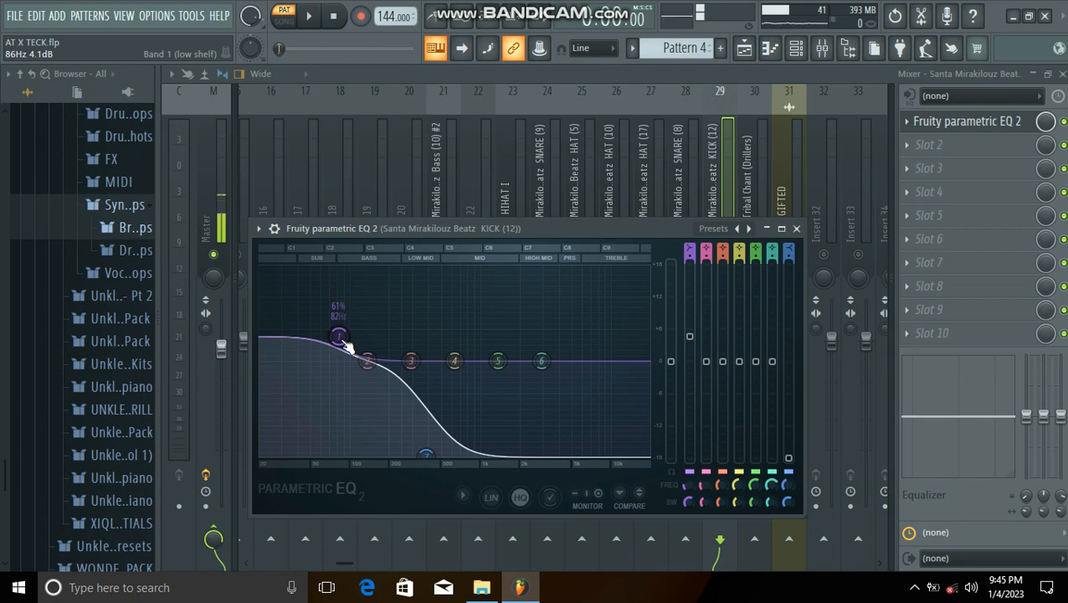
{"action": "left_click_drag", "start_coordinate": [343, 340], "coordinate": [343, 339]}
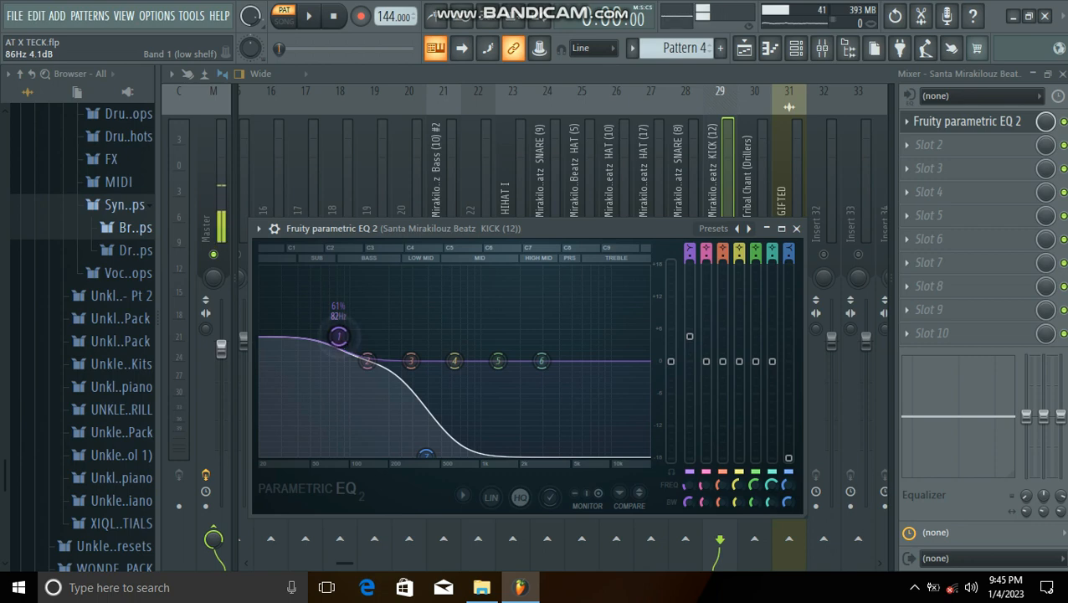
{"action": "left_click", "coordinate": [341, 337]}
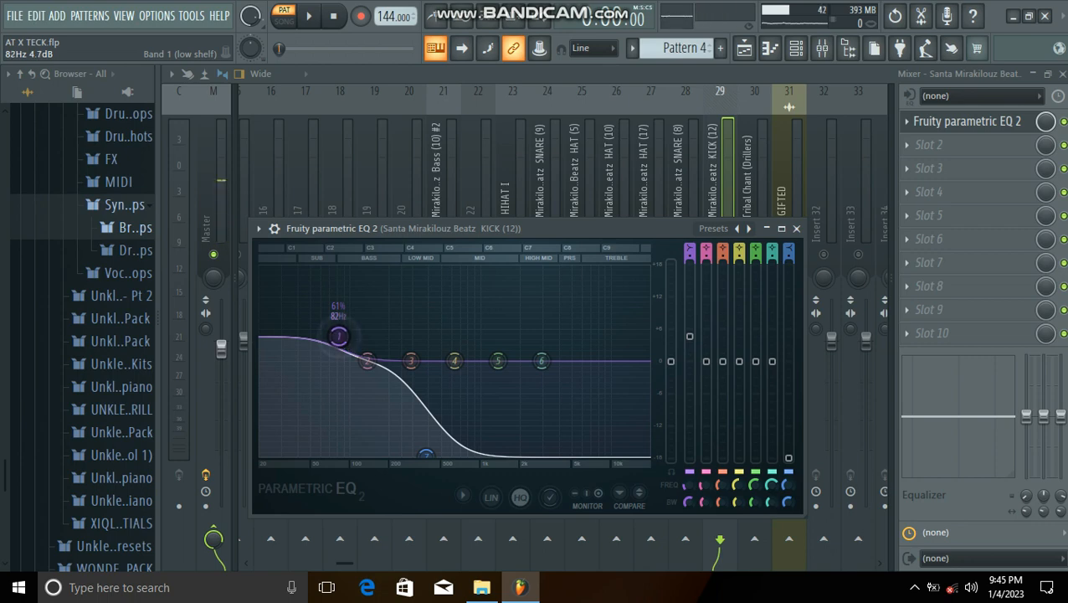
{"action": "left_click", "coordinate": [798, 230]}
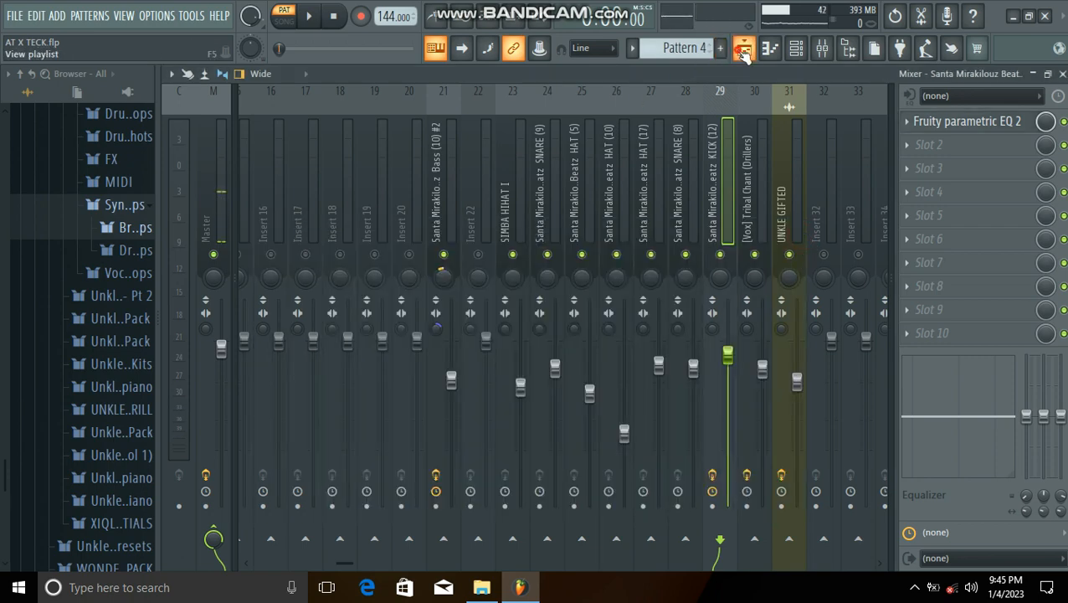
Look at the pattern arrangement in the playlist, and switch to Pattern 5 in the channel rack
{"action": "left_click", "coordinate": [744, 48]}
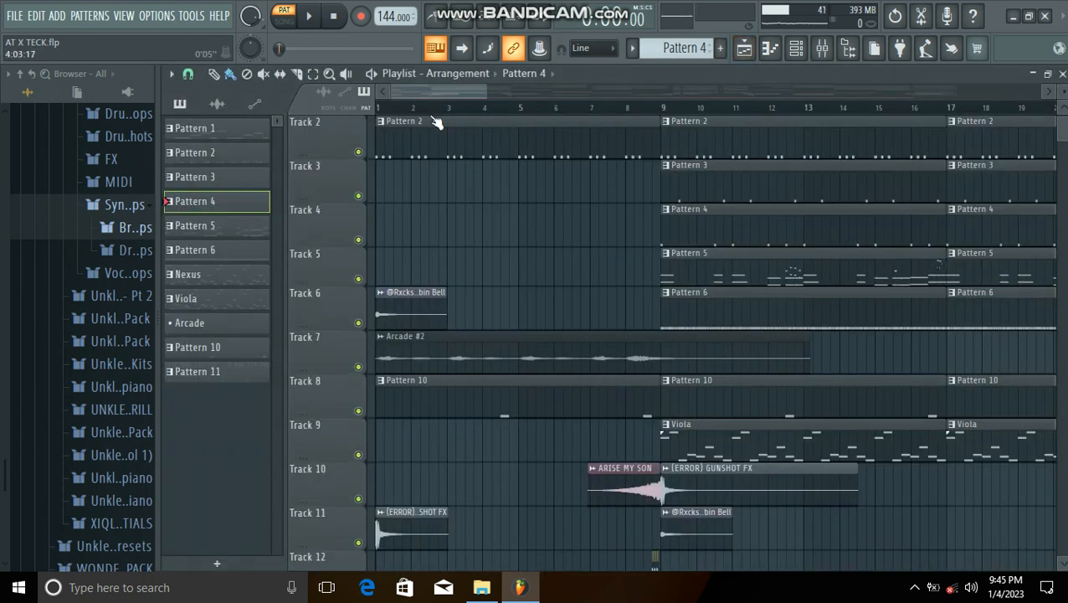
{"action": "left_click", "coordinate": [795, 48]}
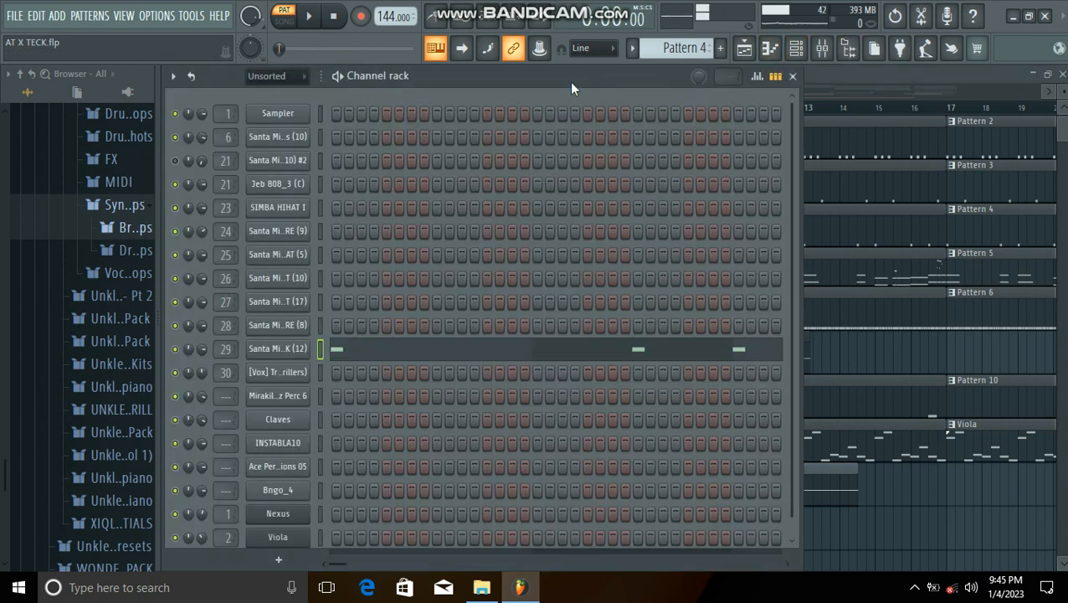
{"action": "key", "text": "KP_Add"}
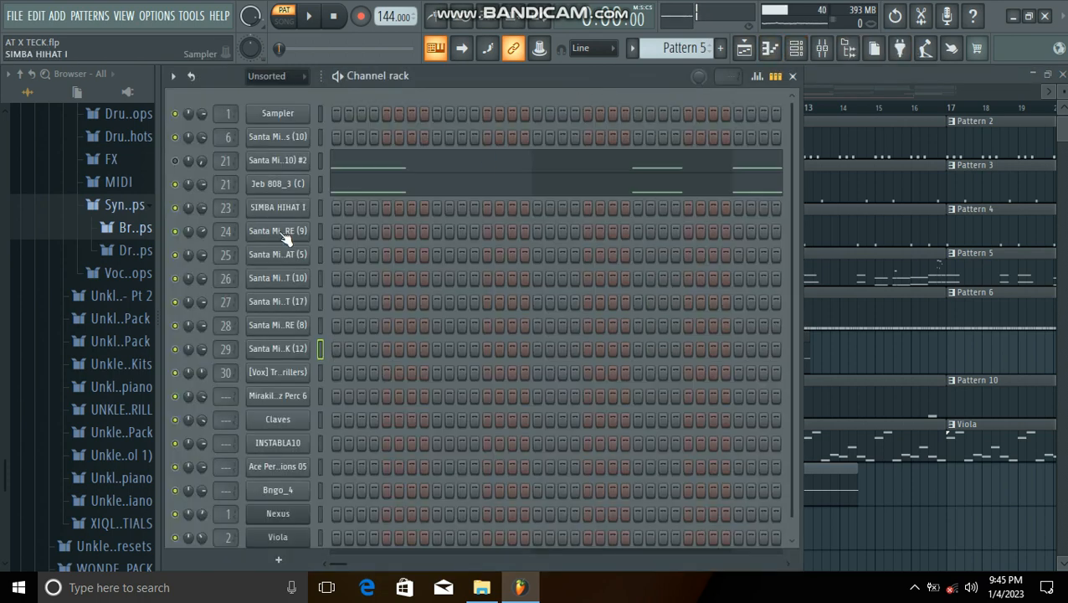
Shorten the attack of the Jeb 808_3 (C) volume envelope slightly, view the channel's sample, and close its window
{"action": "left_click", "coordinate": [320, 184]}
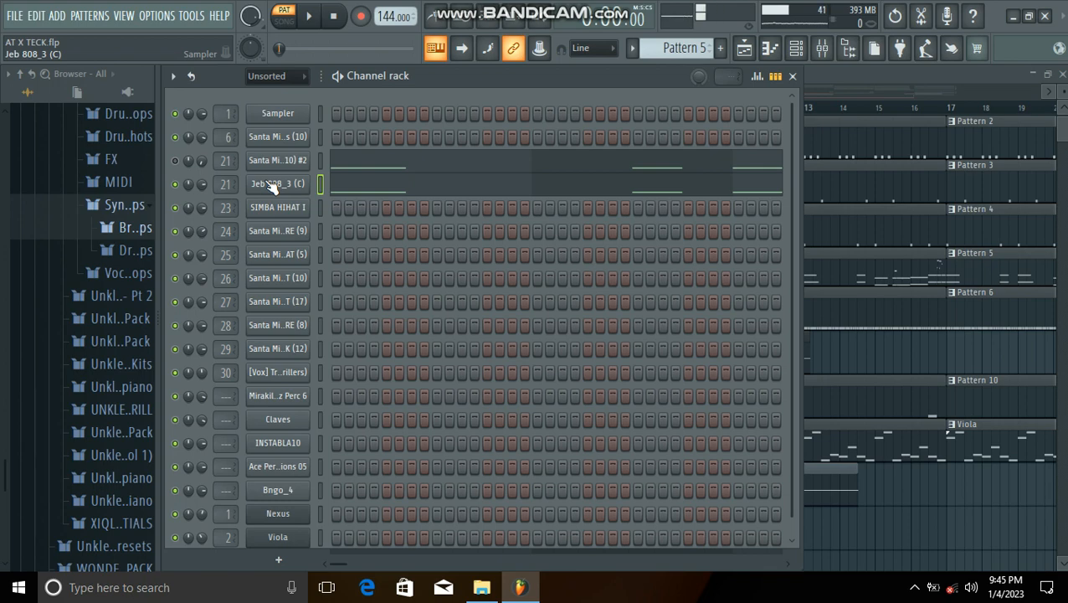
{"action": "left_click", "coordinate": [281, 185]}
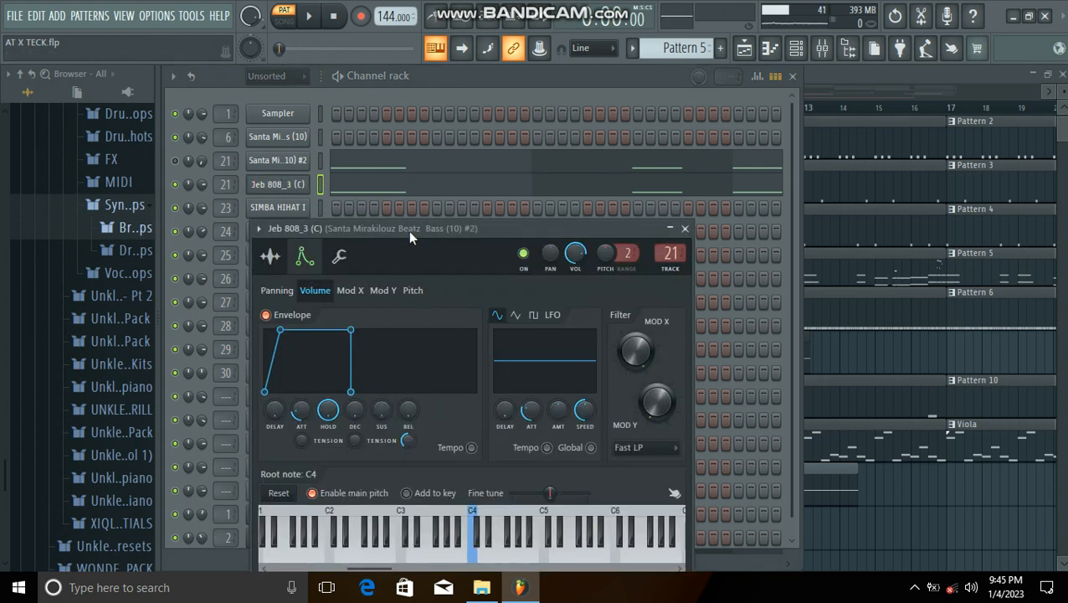
{"action": "left_click_drag", "start_coordinate": [410, 237], "coordinate": [476, 93]}
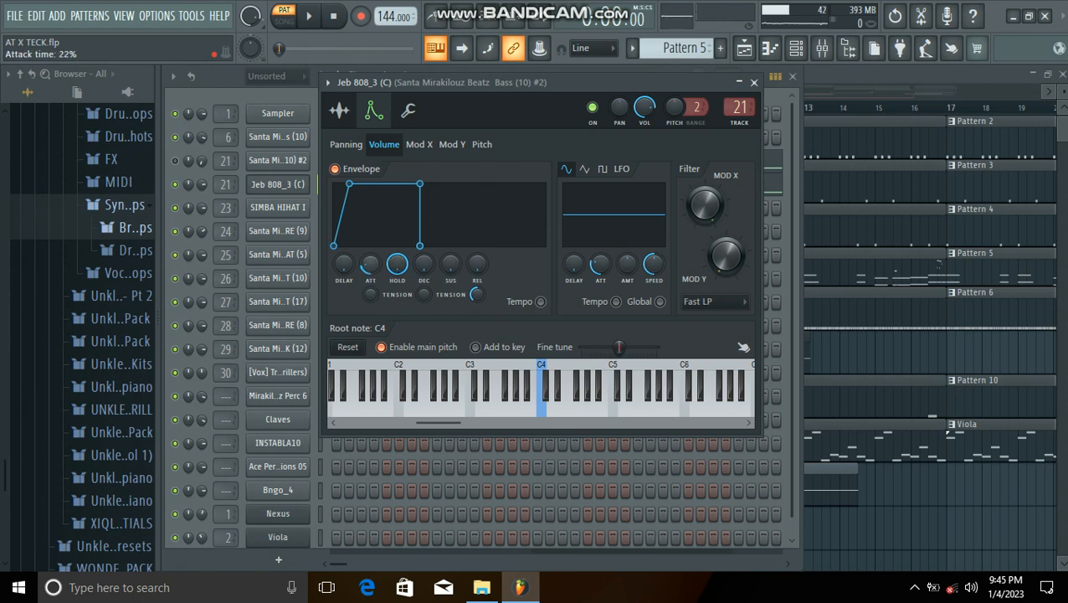
{"action": "left_click_drag", "start_coordinate": [370, 264], "coordinate": [370, 263]}
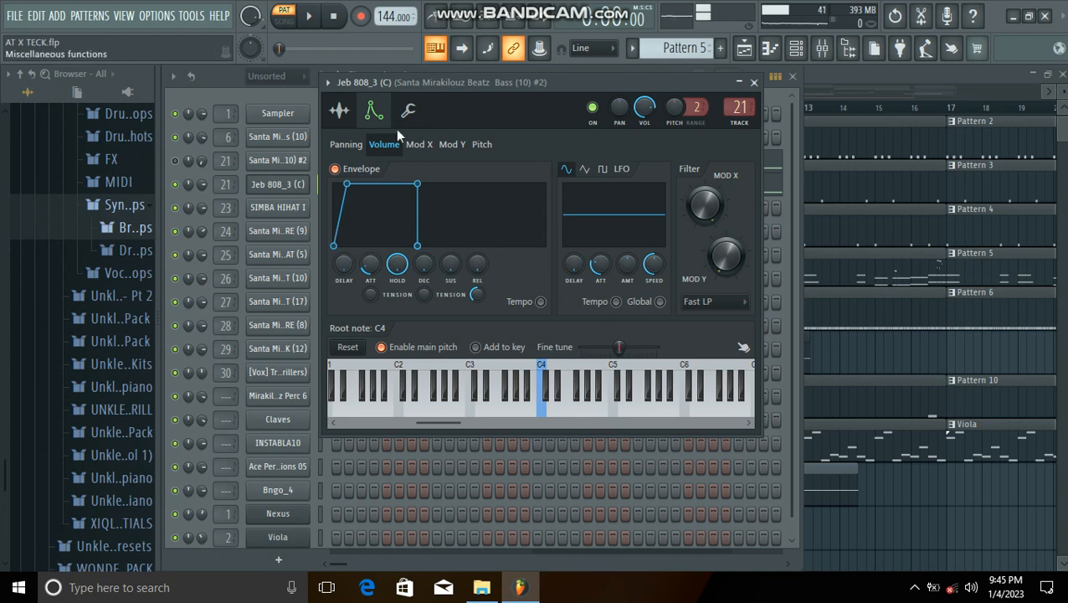
{"action": "left_click", "coordinate": [340, 111]}
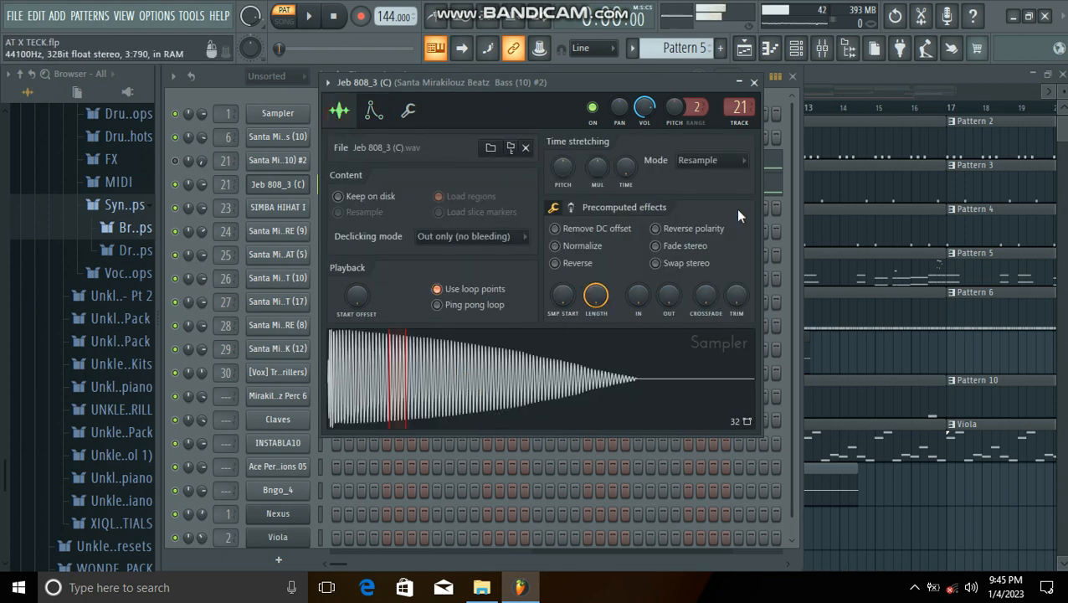
{"action": "left_click", "coordinate": [754, 82]}
Play Pattern 5 while reviewing the Jeb 808_3 (C) bass and slide notes across all bars of the piano roll
{"action": "left_click", "coordinate": [392, 199]}
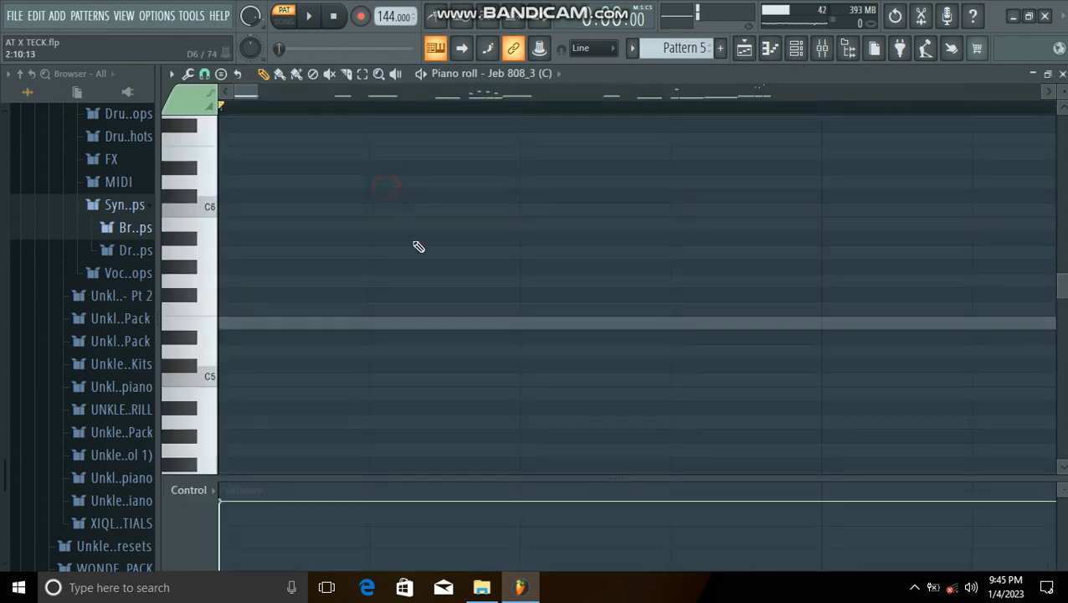
{"action": "scroll", "coordinate": [699, 234], "scroll_direction": "down", "scroll_amount": 3}
{"action": "scroll", "coordinate": [701, 246], "scroll_direction": "down", "scroll_amount": 4}
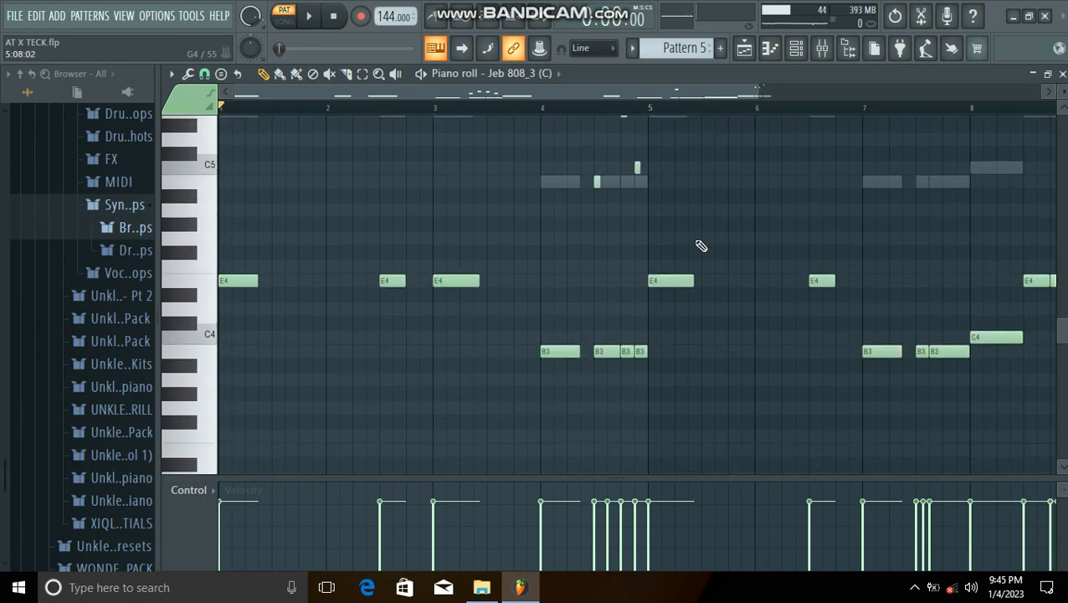
{"action": "scroll", "coordinate": [700, 245], "scroll_direction": "up", "scroll_amount": 1}
{"action": "left_click", "coordinate": [310, 18]}
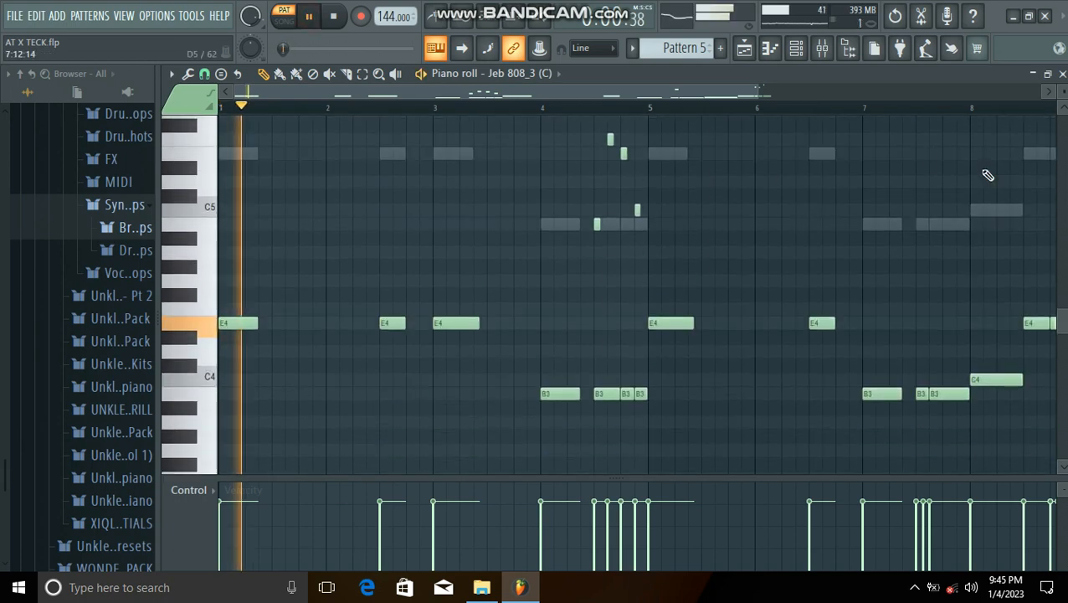
{"action": "left_click_drag", "start_coordinate": [710, 99], "coordinate": [651, 94]}
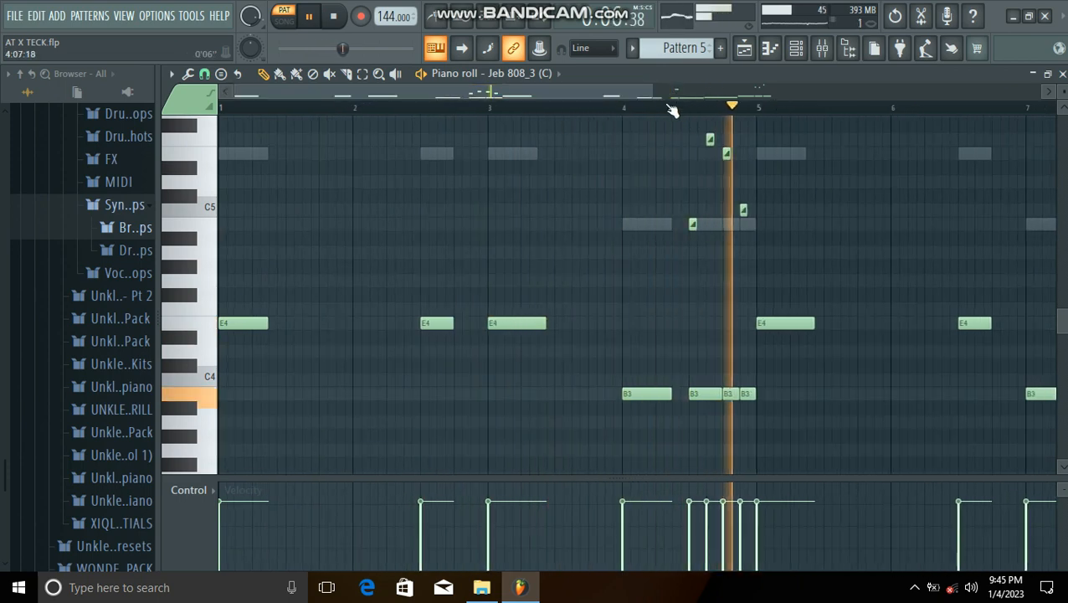
{"action": "left_click_drag", "start_coordinate": [603, 102], "coordinate": [839, 110]}
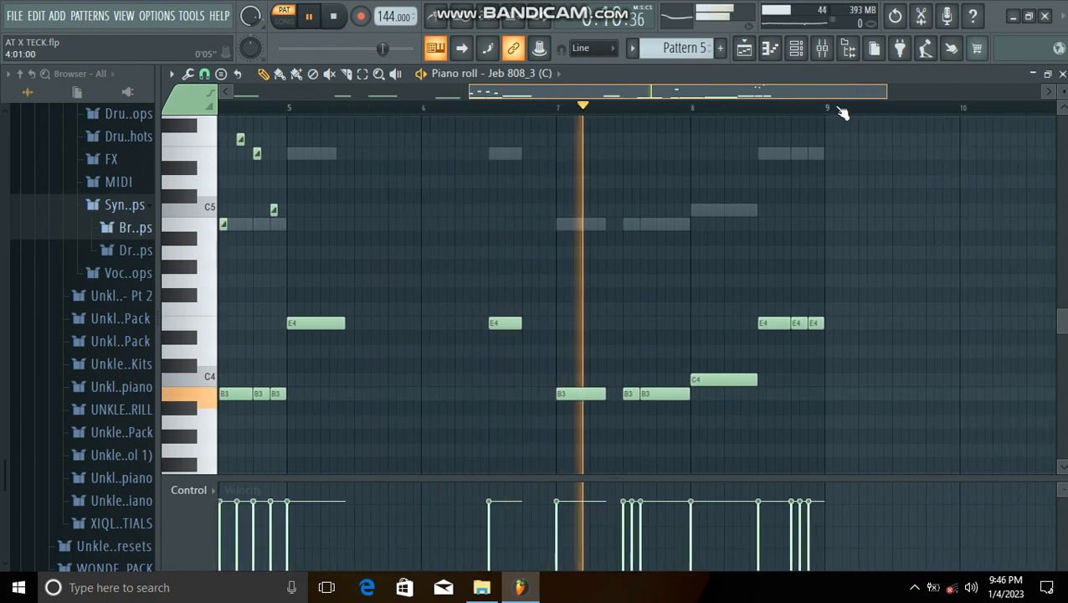
{"action": "scroll", "coordinate": [753, 238], "scroll_direction": "up", "scroll_amount": 4}
{"action": "scroll", "coordinate": [754, 234], "scroll_direction": "down", "scroll_amount": 3}
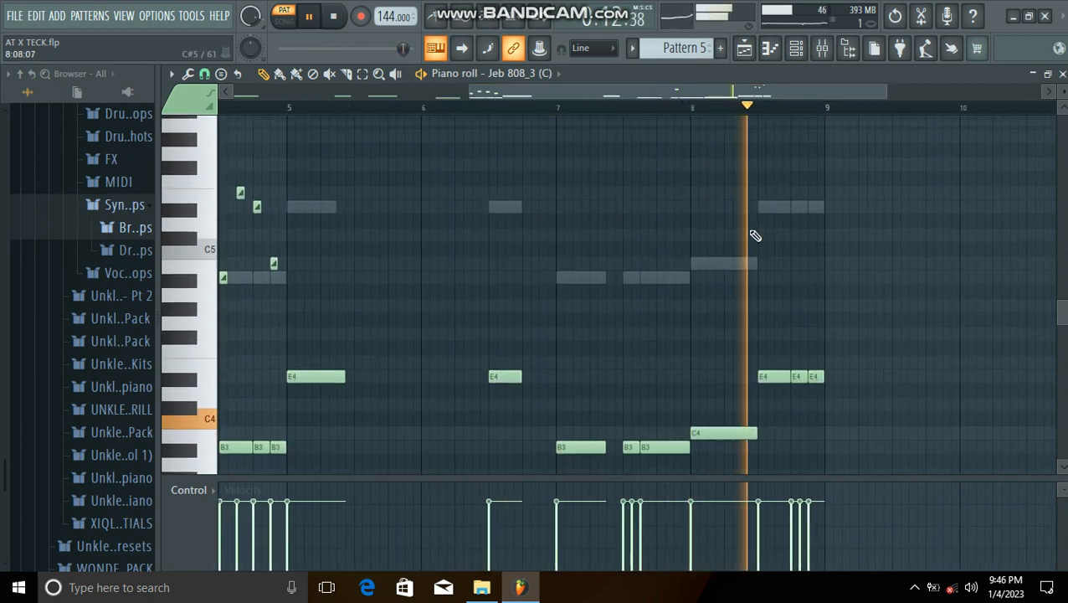
{"action": "scroll", "coordinate": [753, 235], "scroll_direction": "up", "scroll_amount": 4}
{"action": "left_click_drag", "start_coordinate": [800, 92], "coordinate": [644, 119]}
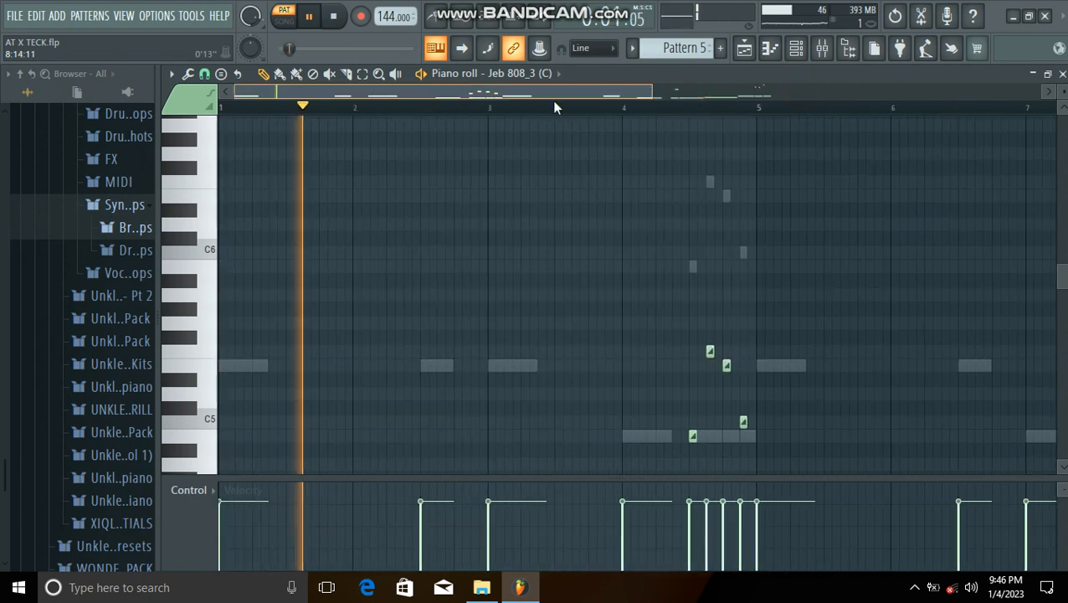
{"action": "left_click", "coordinate": [336, 22]}
Focus on the slide notes just before bar 5 and place the playhead at the B4 slide note
{"action": "scroll", "coordinate": [696, 289], "scroll_direction": "down", "scroll_amount": 3}
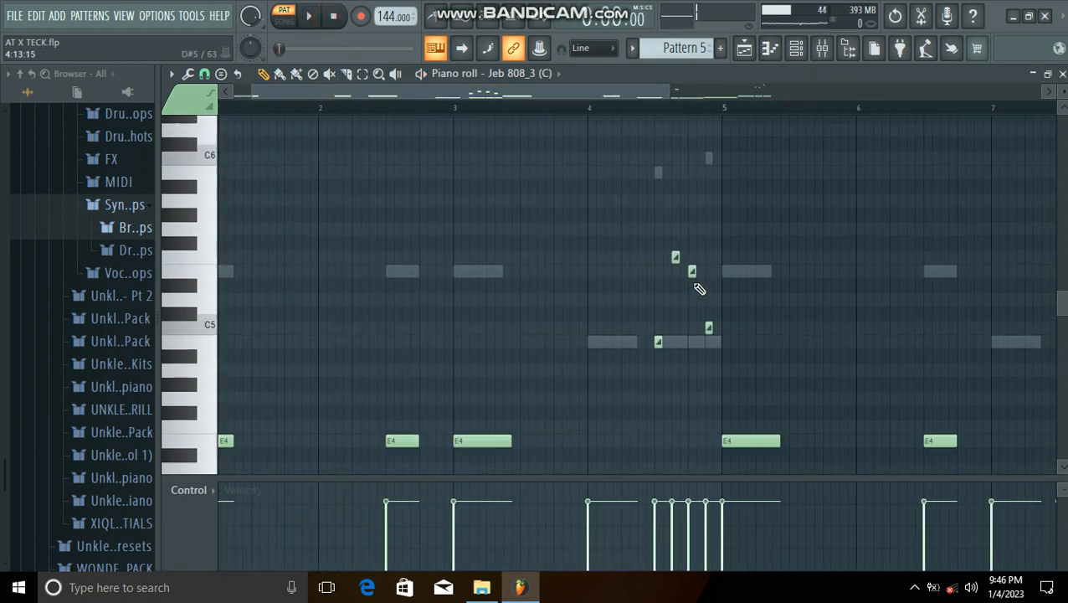
{"action": "scroll", "coordinate": [685, 122], "scroll_direction": "up", "scroll_amount": 2}
{"action": "scroll", "coordinate": [685, 121], "scroll_direction": "up", "scroll_amount": 4}
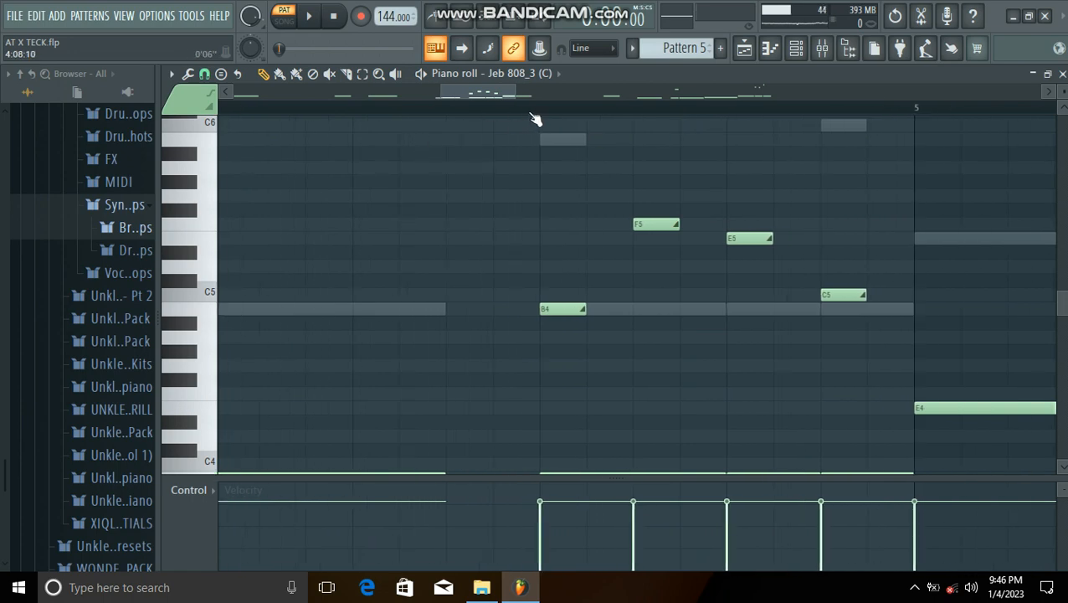
{"action": "left_click", "coordinate": [536, 113]}
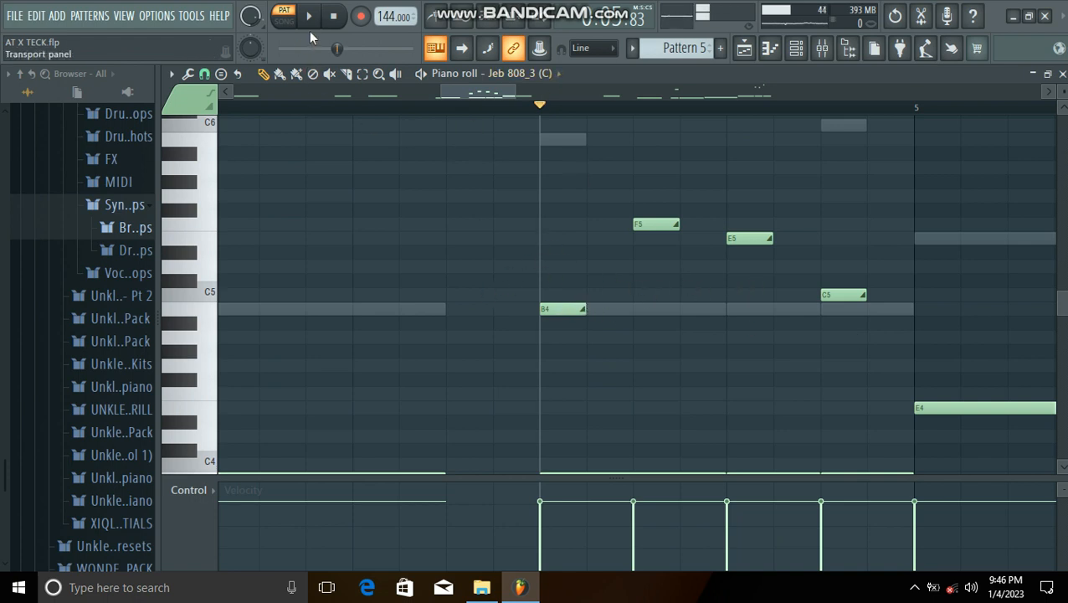
Inspect the note properties of the B4 and F5 slide notes, checking their slide option and levels
{"action": "double_click", "coordinate": [557, 311]}
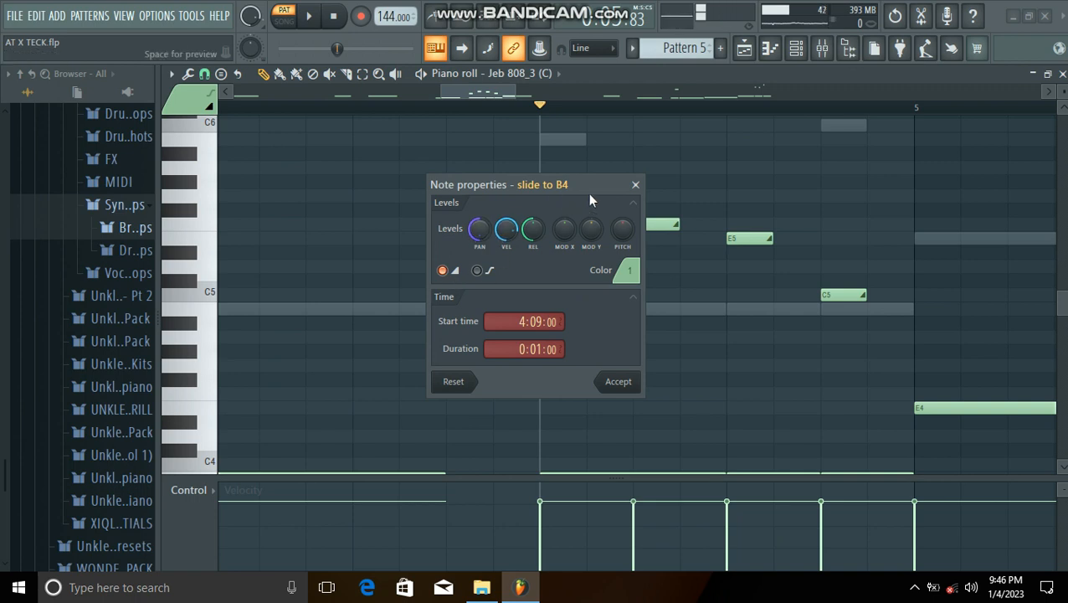
{"action": "left_click", "coordinate": [635, 184]}
{"action": "double_click", "coordinate": [660, 224]}
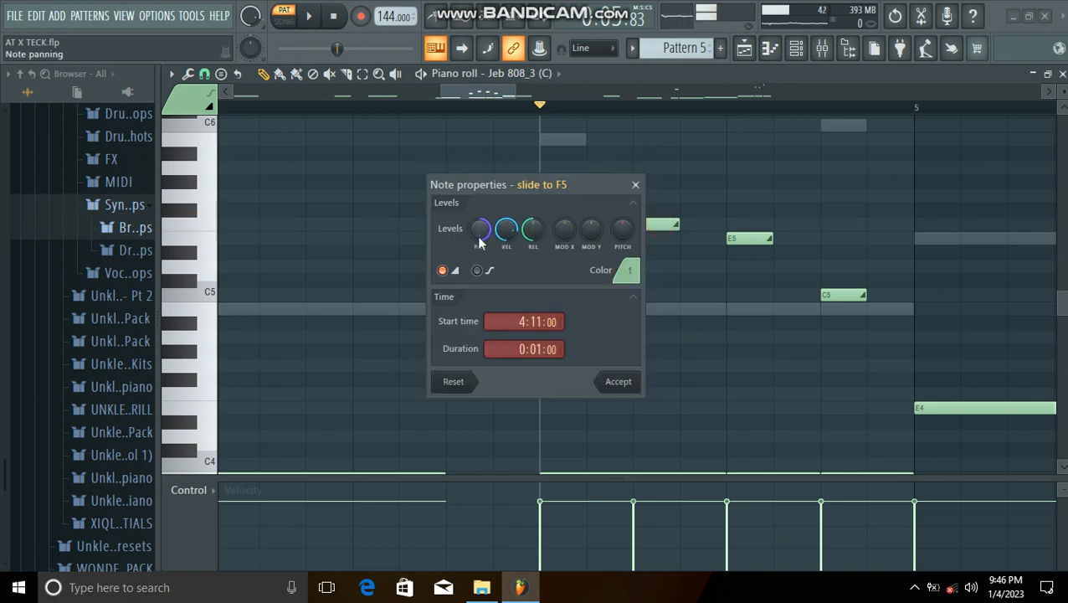
{"action": "left_click", "coordinate": [619, 381]}
Play Pattern 5 from the B4 slide note to hear the 808 slides leading into bar 5
{"action": "scroll", "coordinate": [675, 115], "scroll_direction": "down", "scroll_amount": 1}
{"action": "scroll", "coordinate": [675, 115], "scroll_direction": "down", "scroll_amount": 3}
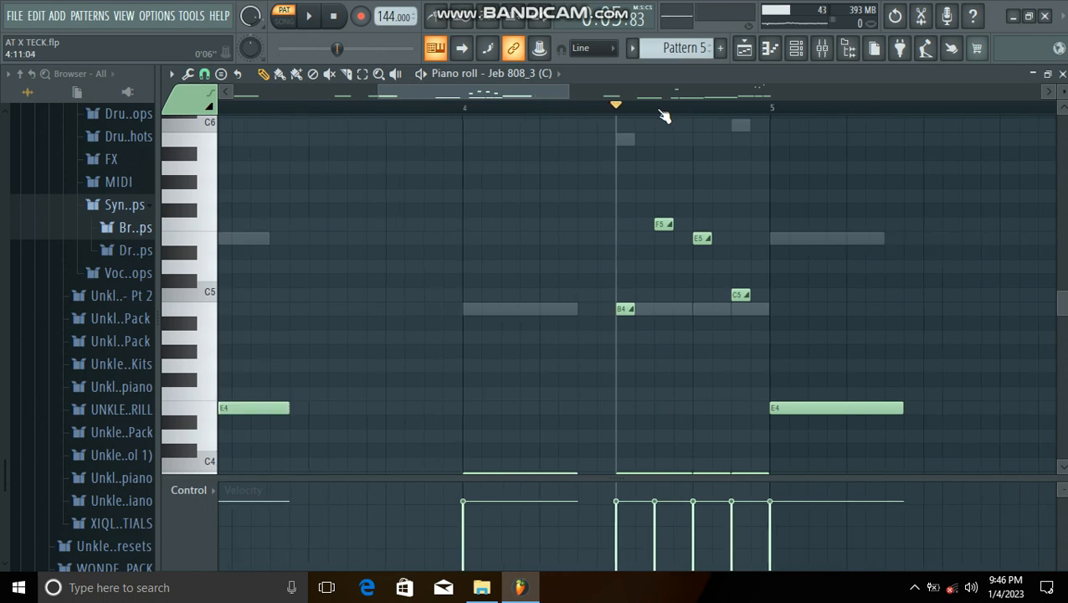
{"action": "key", "text": "space"}
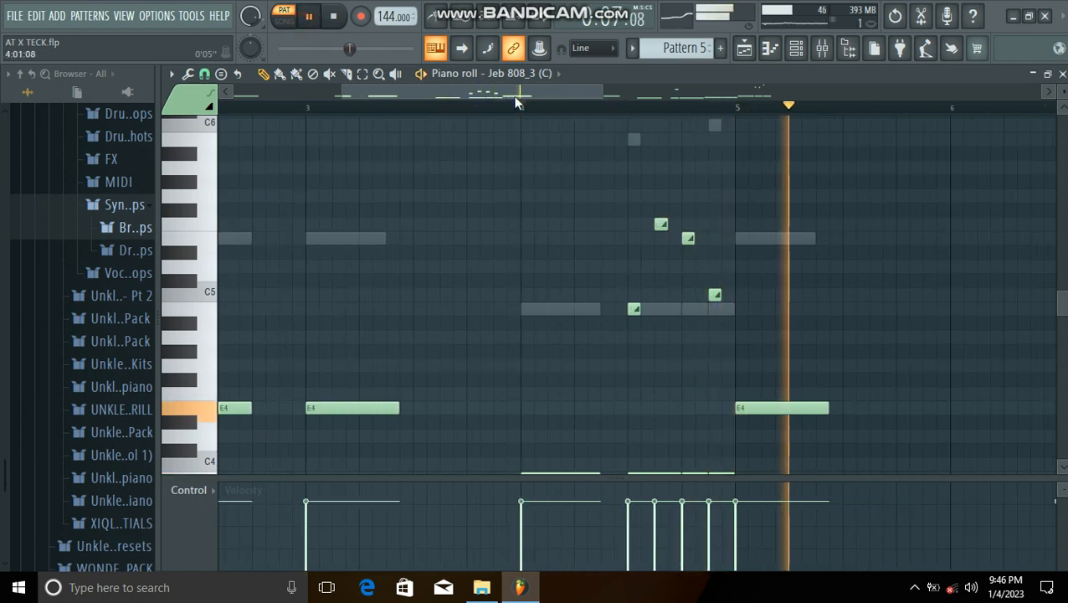
Review the remaining Jeb 808_3 (C) notes up to bar 9 during playback, stop it and leave the piano roll
{"action": "left_click_drag", "start_coordinate": [514, 93], "coordinate": [684, 88]}
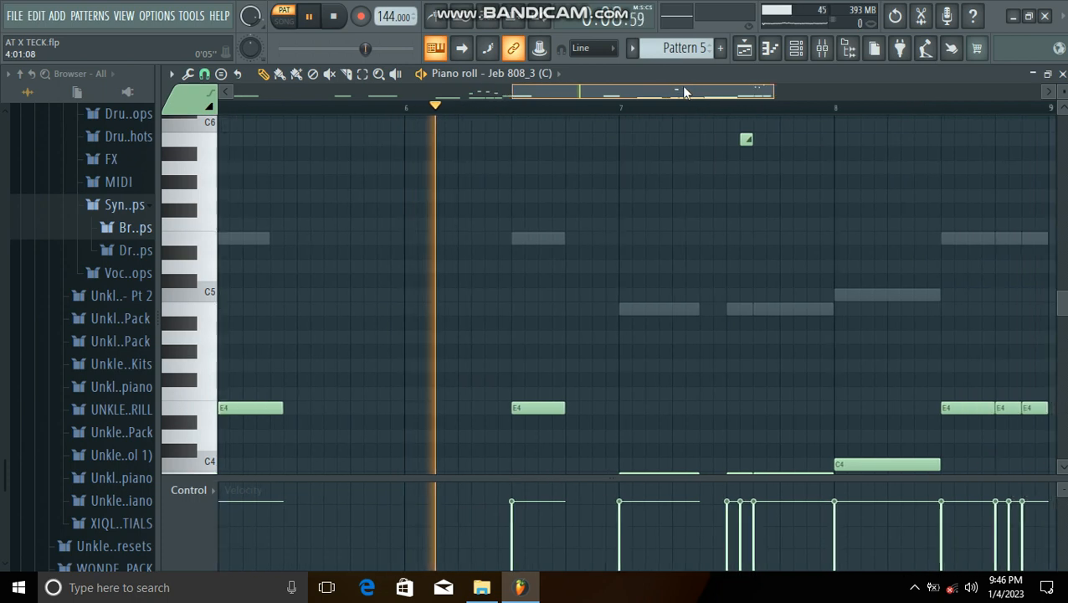
{"action": "left_click", "coordinate": [334, 16]}
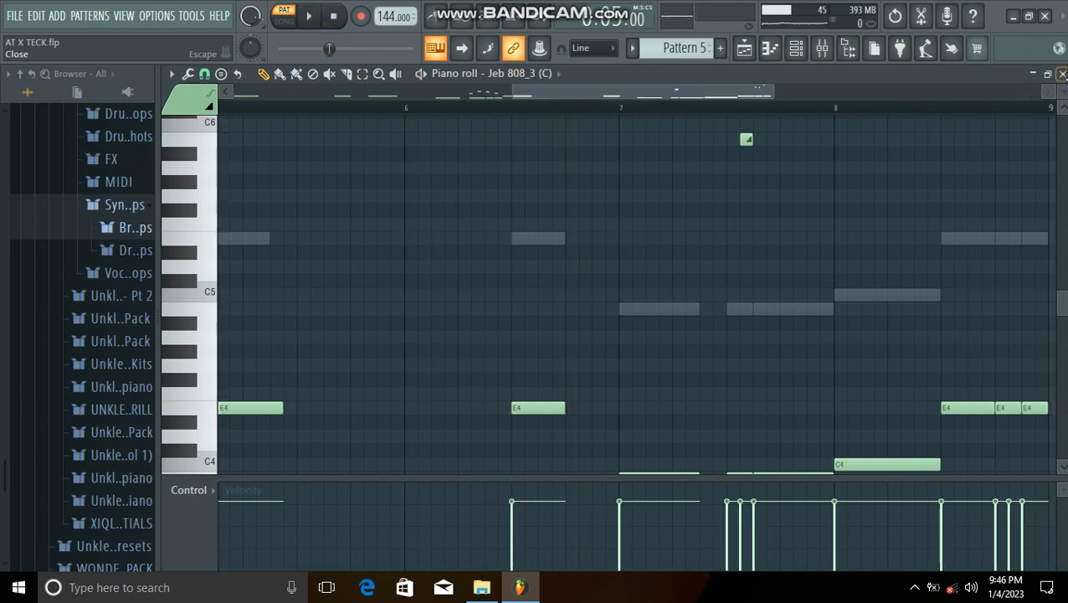
{"action": "left_click", "coordinate": [1061, 73]}
Inspect the Fruity parametric EQ 2 and Fruity Compressor settings on the bass track, mixer insert 21
{"action": "left_click", "coordinate": [823, 49]}
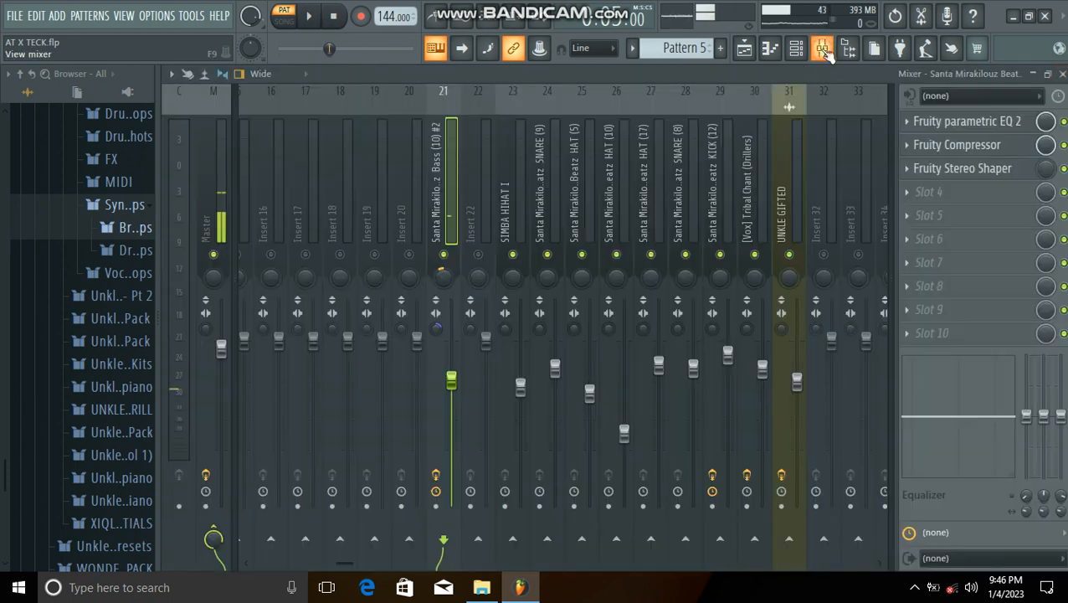
{"action": "left_click", "coordinate": [962, 126]}
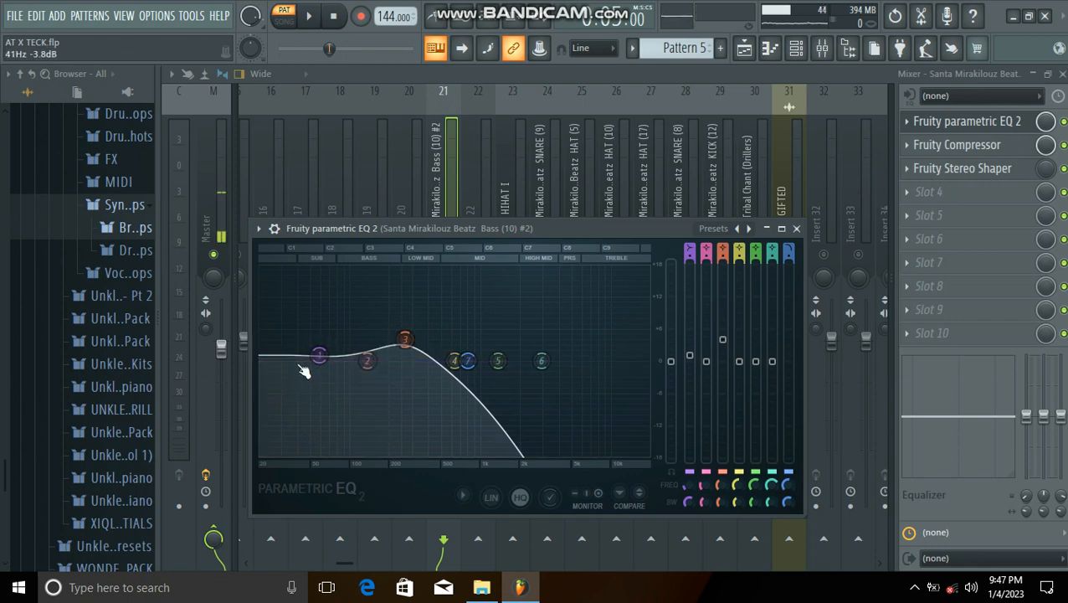
{"action": "left_click", "coordinate": [796, 229]}
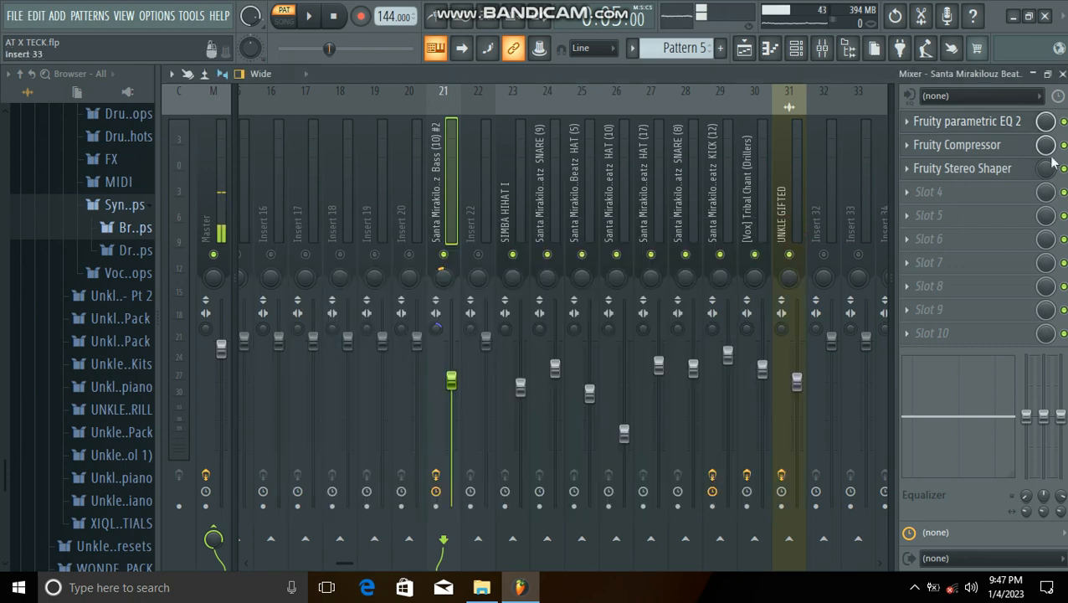
{"action": "left_click", "coordinate": [961, 149]}
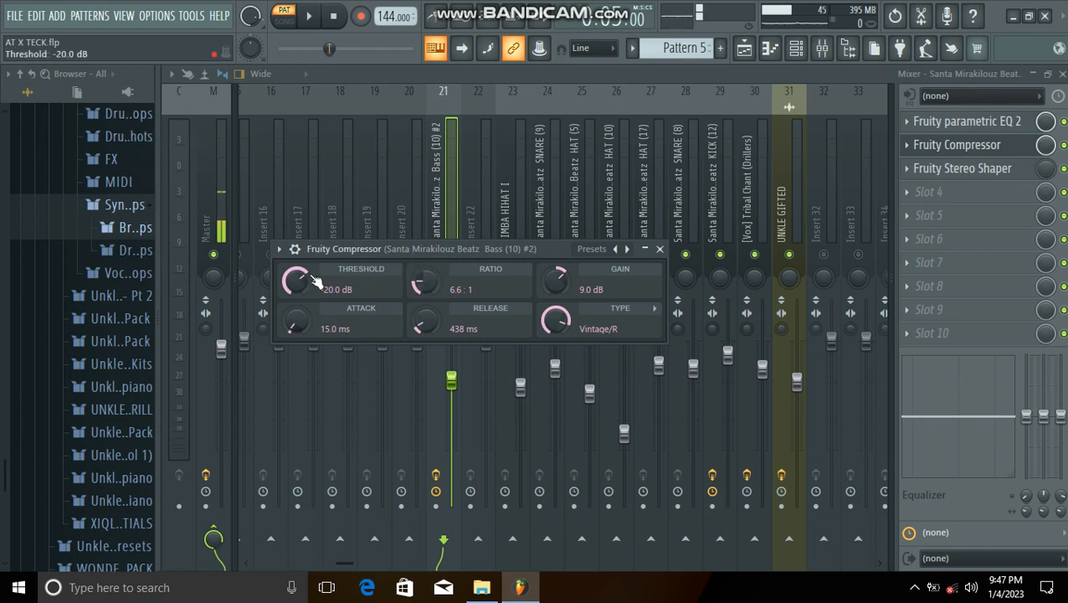
{"action": "left_click", "coordinate": [660, 248]}
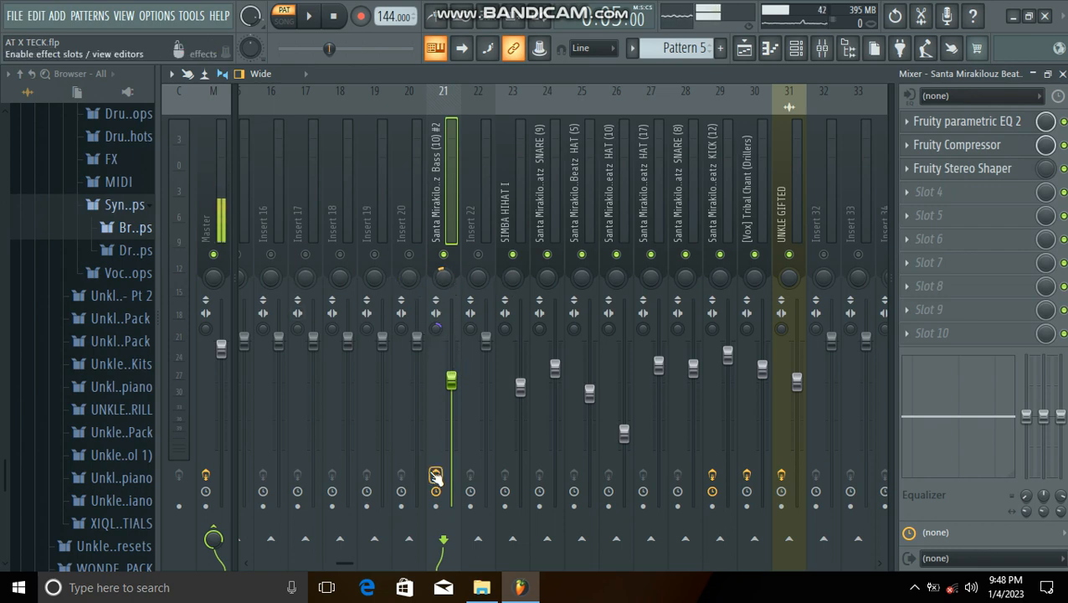
Compare Pattern 5 with the bass track's effects bypassed and enabled by playing it both ways
{"action": "left_click", "coordinate": [309, 17]}
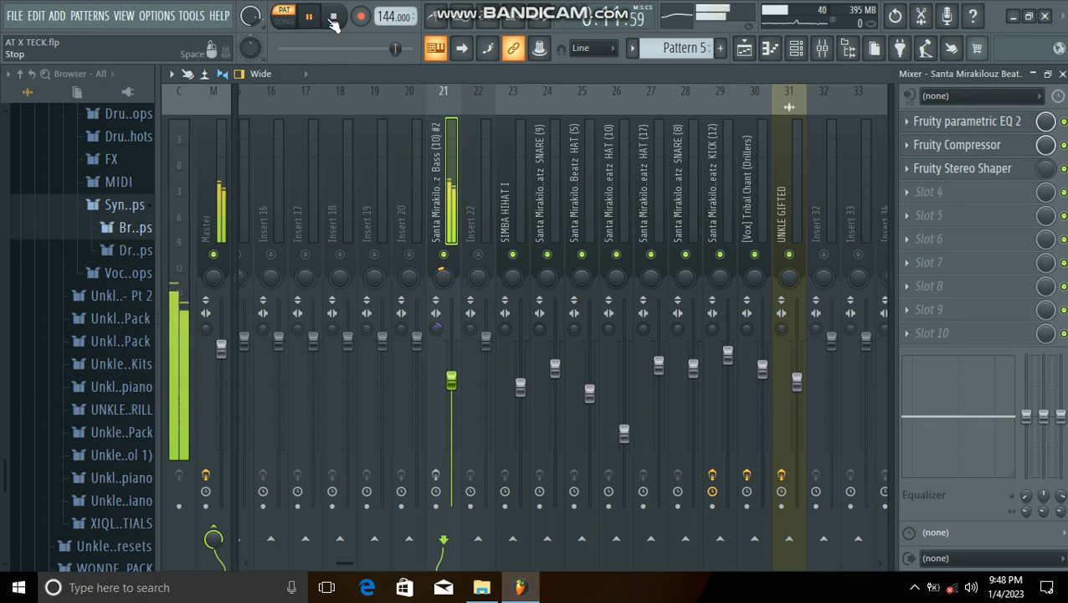
{"action": "left_click", "coordinate": [335, 19]}
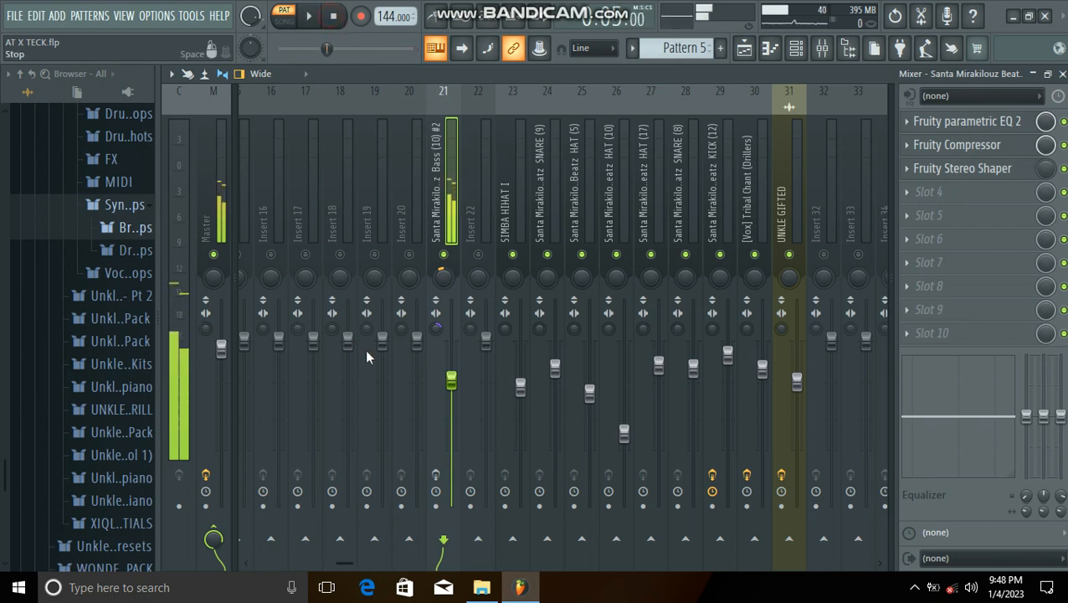
{"action": "left_click", "coordinate": [435, 474]}
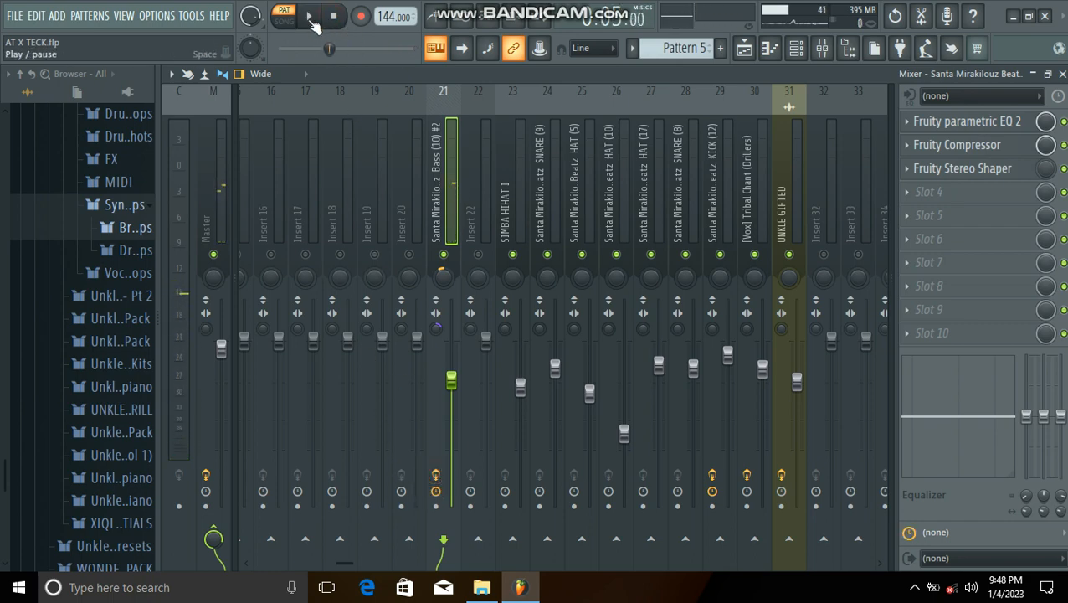
{"action": "left_click", "coordinate": [309, 17]}
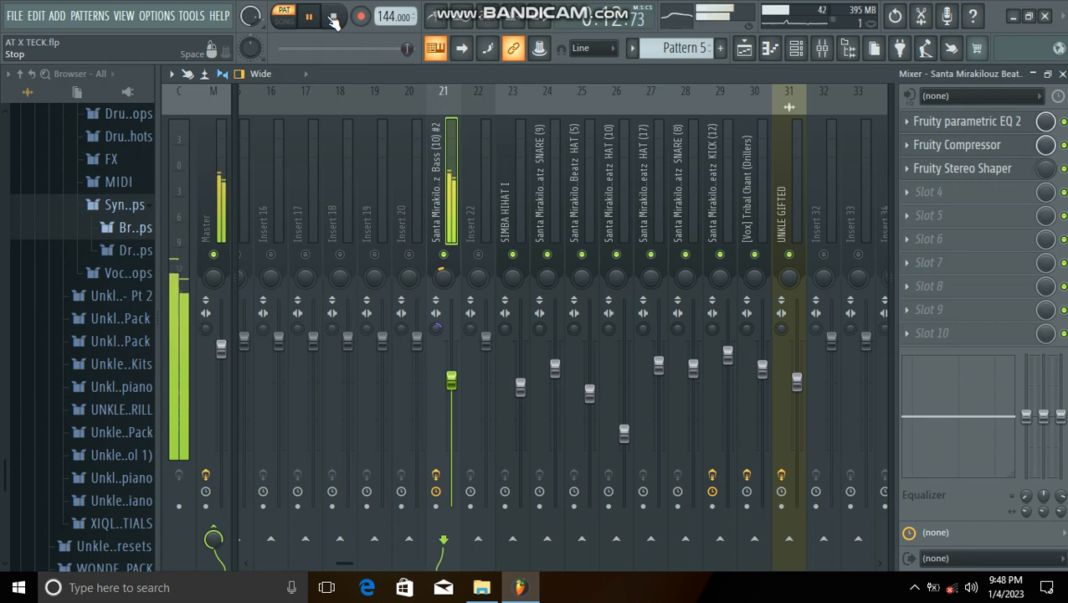
{"action": "left_click", "coordinate": [334, 19]}
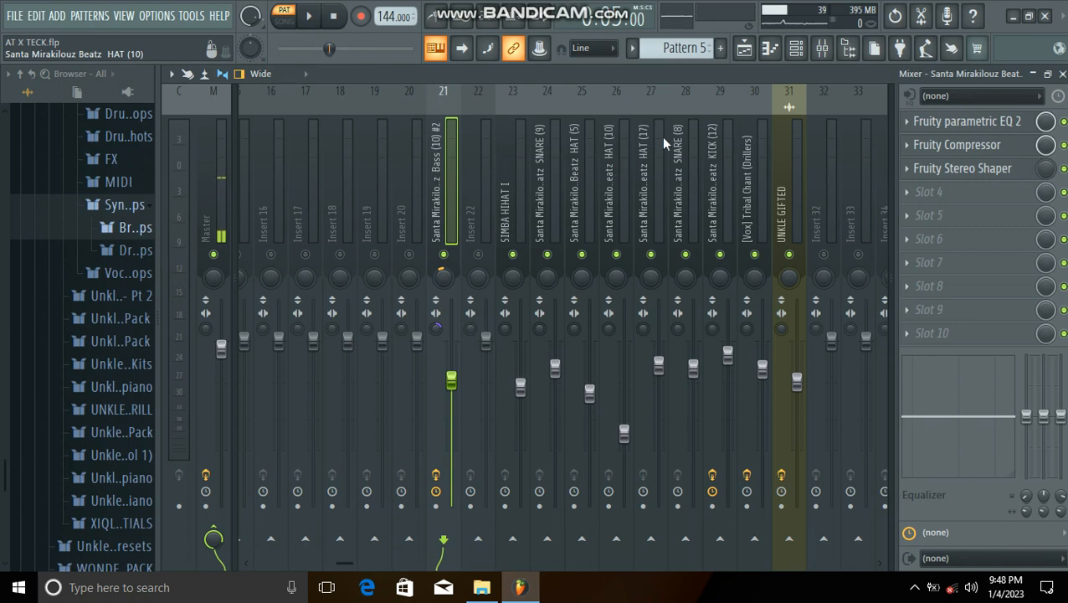
Switch to Pattern 6 and show the SIMBA HIHAT I notes in the piano roll
{"action": "left_click", "coordinate": [796, 47]}
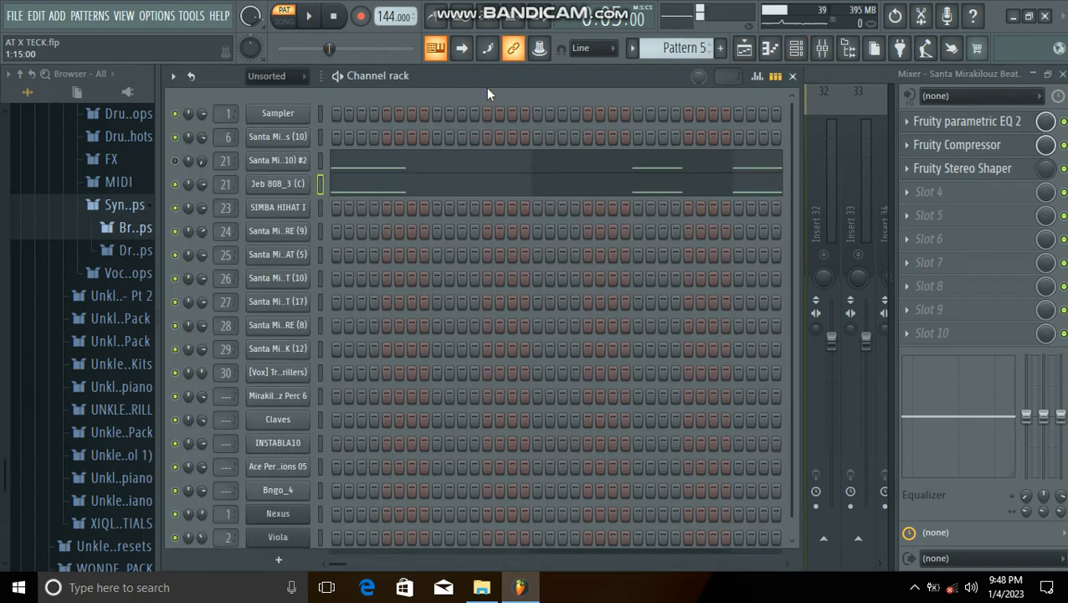
{"action": "key", "text": "KP_Add"}
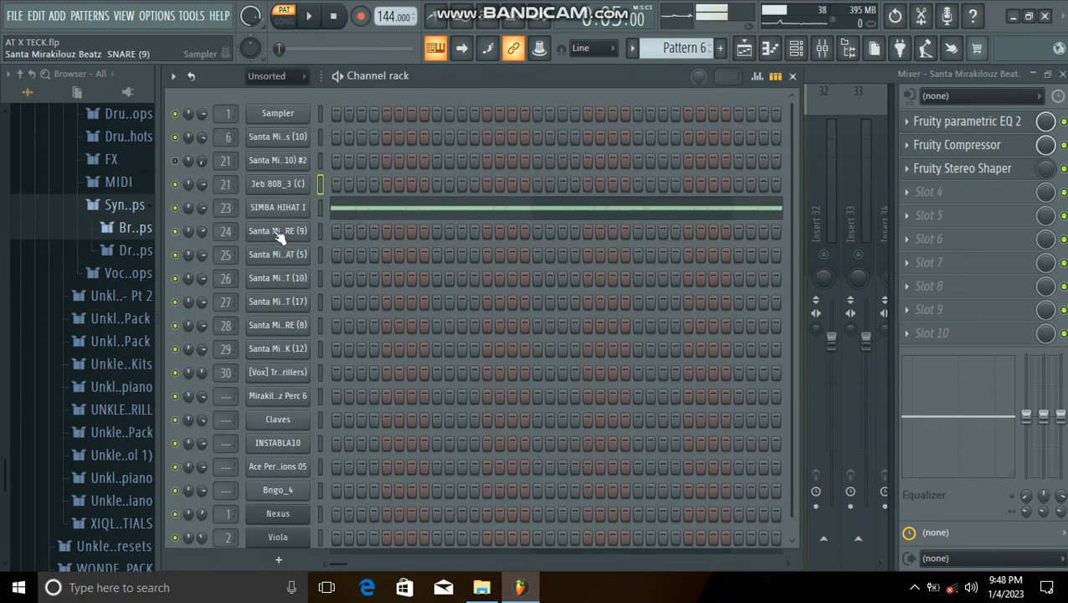
{"action": "left_click", "coordinate": [320, 207]}
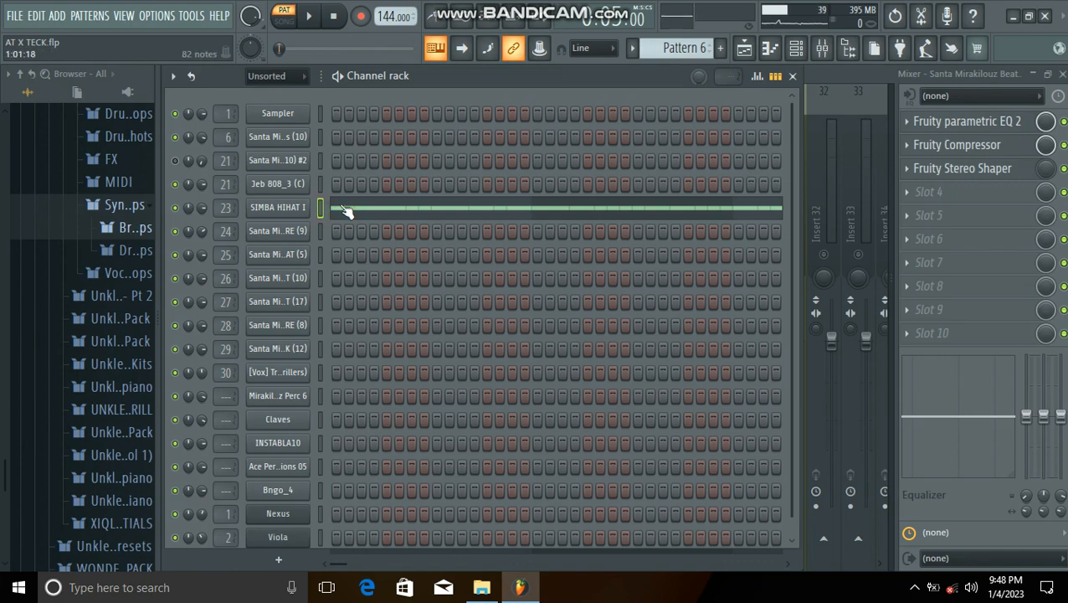
{"action": "left_click", "coordinate": [345, 211]}
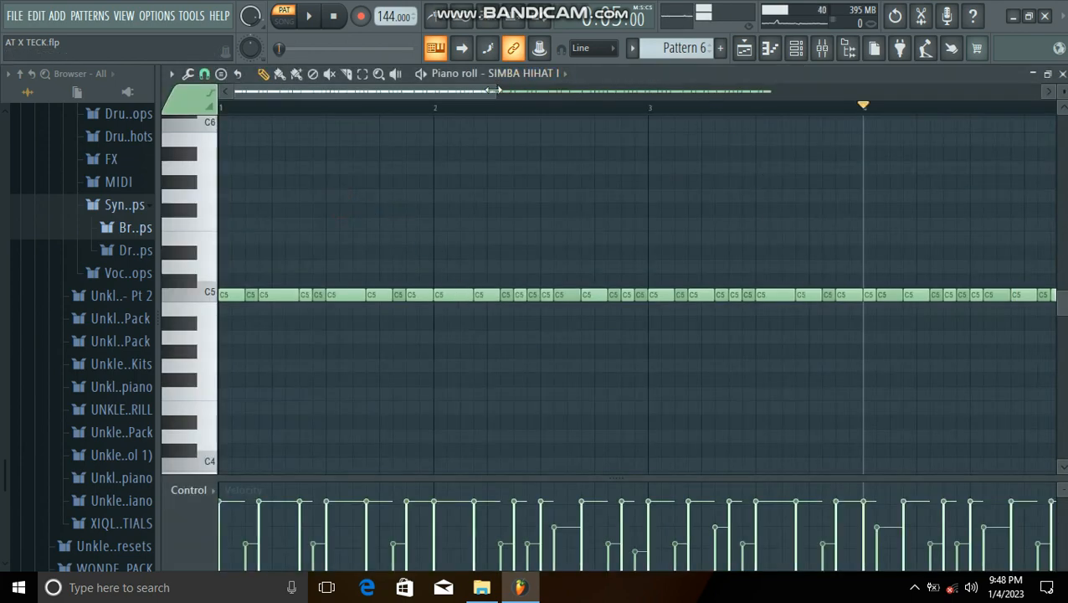
Play Pattern 6 while reviewing the hi-hat notes and velocities across all eight bars
{"action": "left_click_drag", "start_coordinate": [496, 91], "coordinate": [630, 143]}
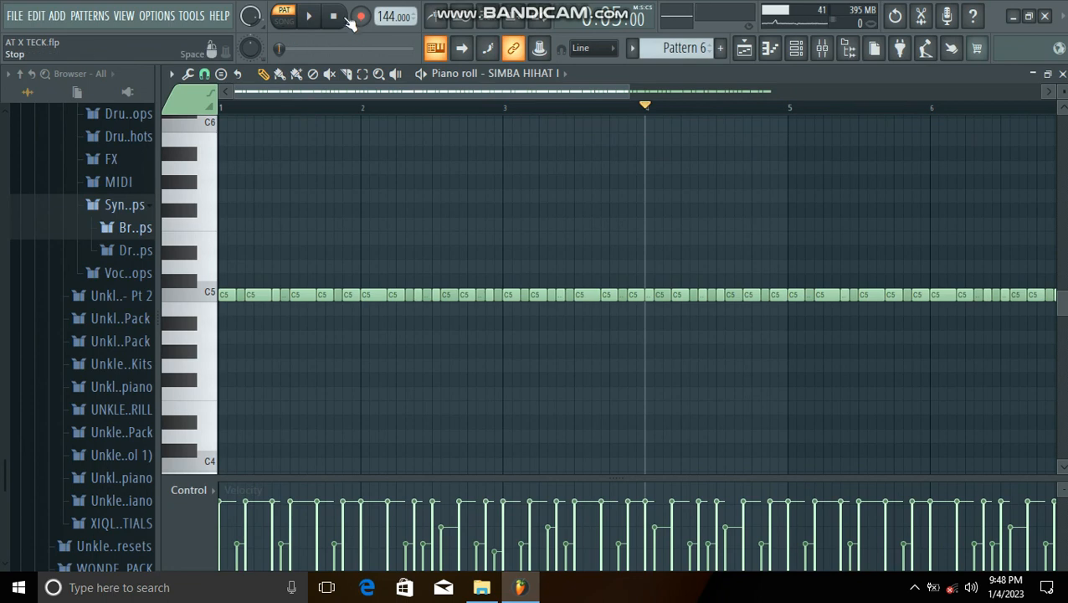
{"action": "left_click", "coordinate": [308, 17]}
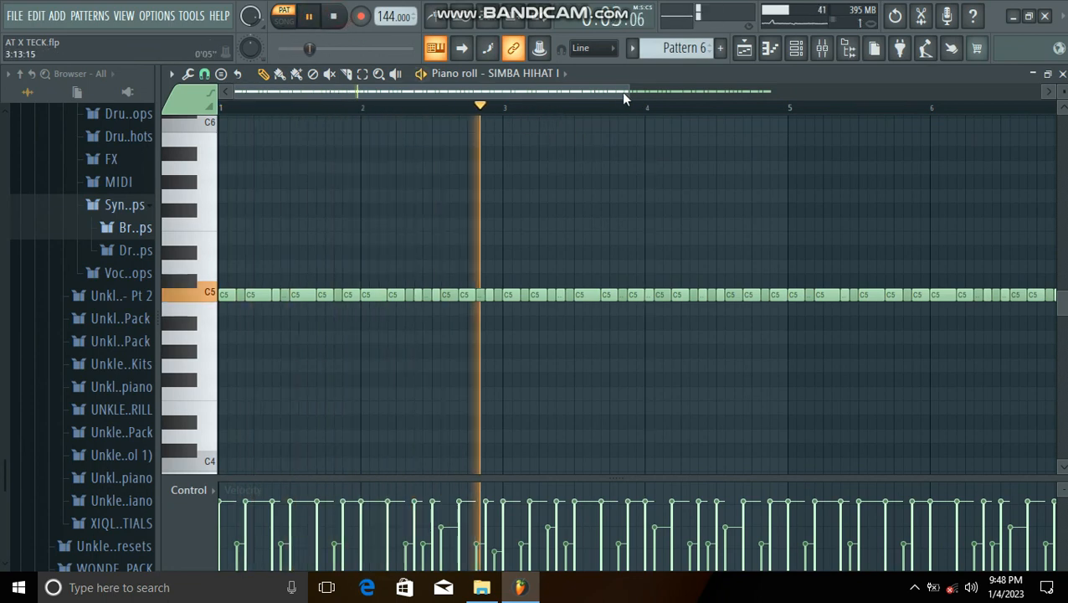
{"action": "left_click_drag", "start_coordinate": [630, 92], "coordinate": [868, 98]}
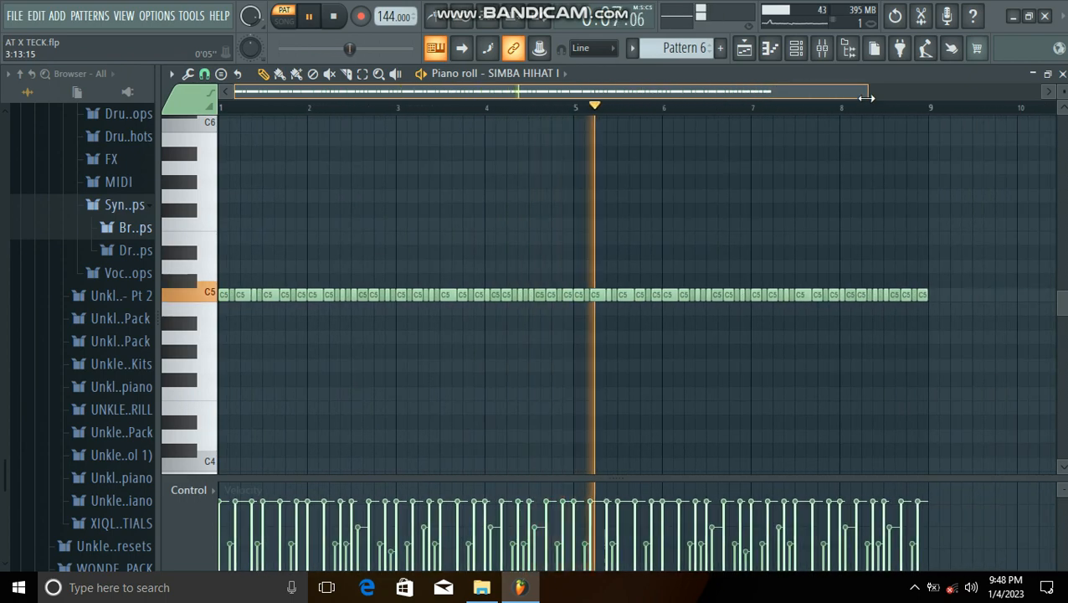
{"action": "left_click_drag", "start_coordinate": [866, 98], "coordinate": [805, 99]}
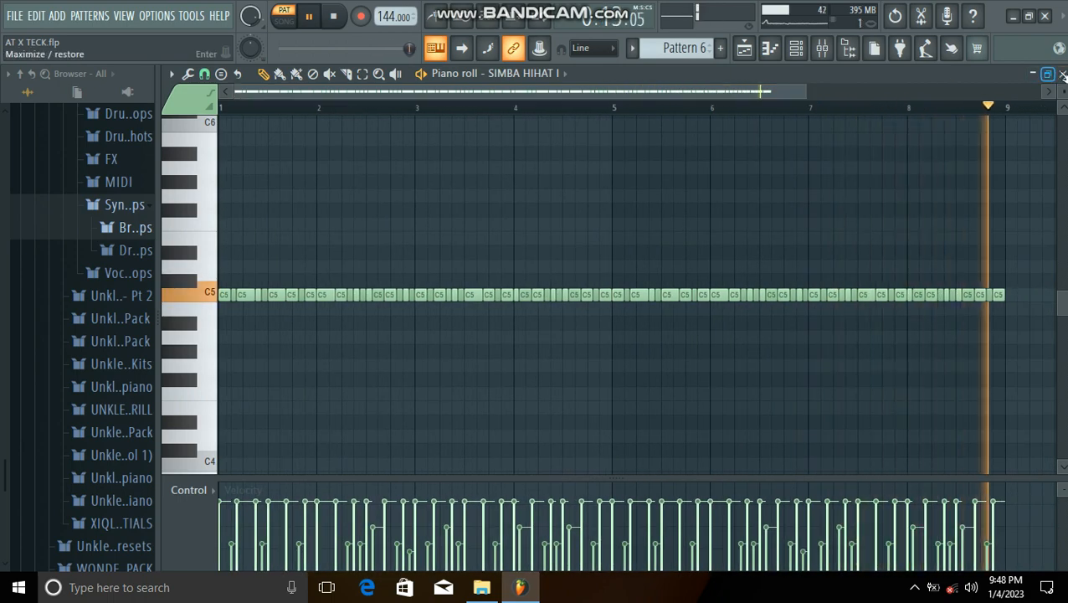
Check the SIMBA HIHAT I mixer track's effect slots and level during playback, and stop the pattern
{"action": "key", "text": "F7"}
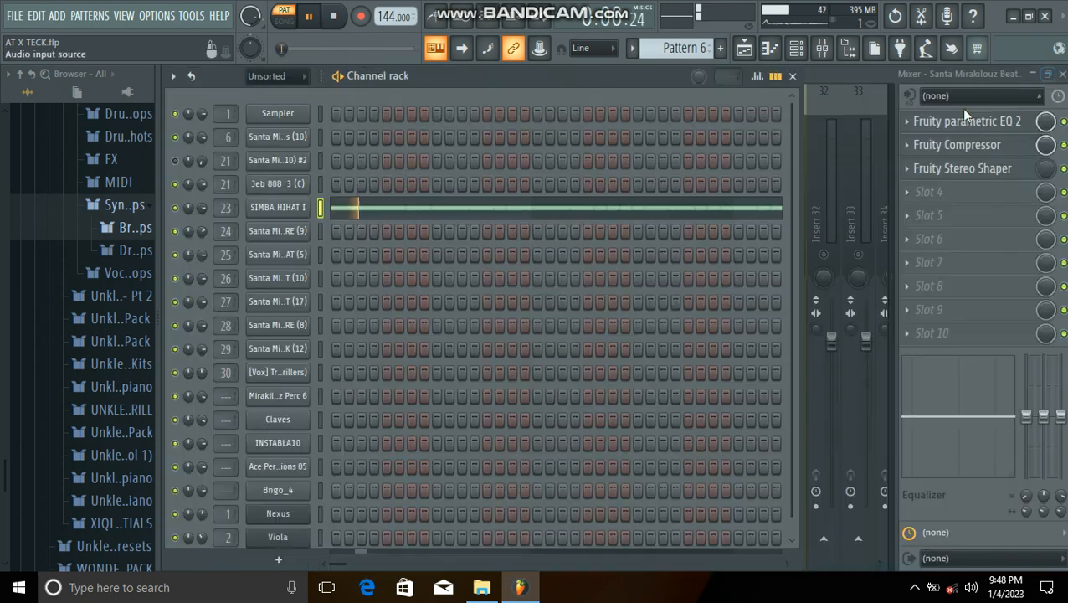
{"action": "left_click", "coordinate": [822, 47]}
{"action": "left_click", "coordinate": [517, 228]}
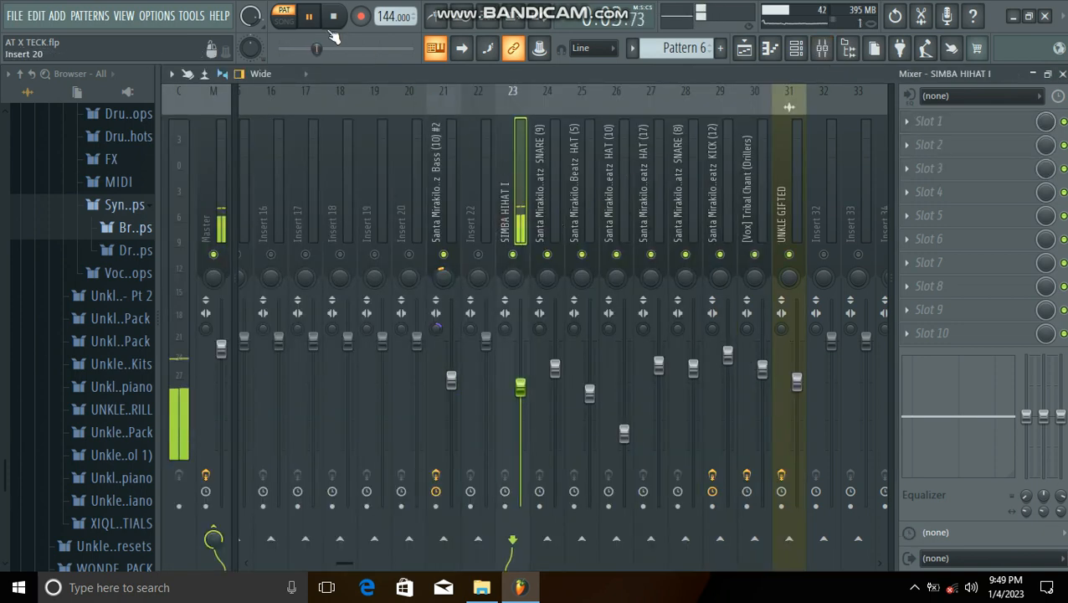
{"action": "left_click", "coordinate": [333, 15]}
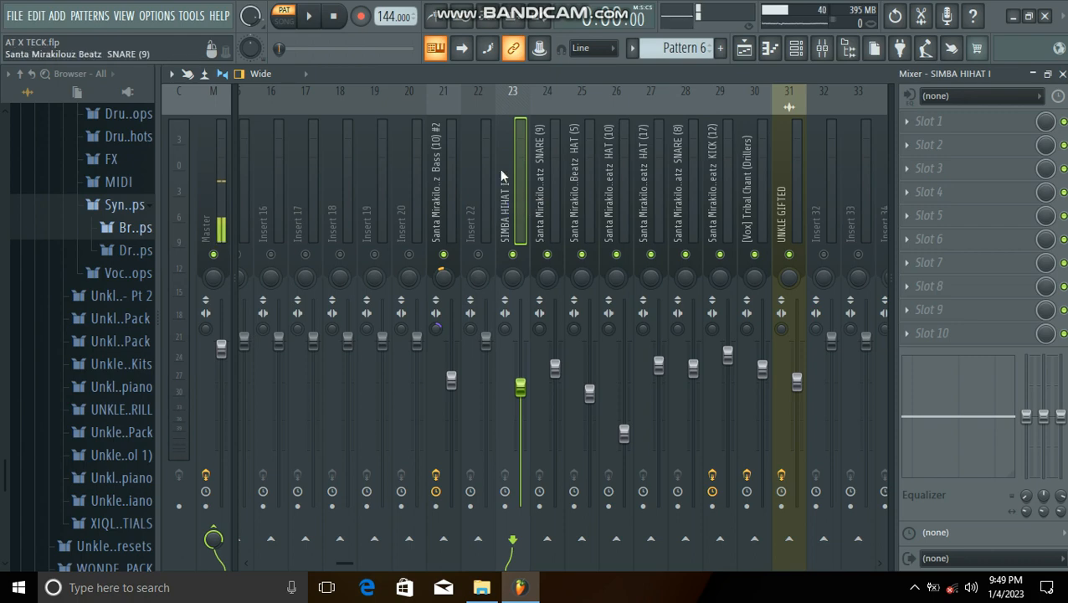
Switch to the Nexus pattern, view the TH-VOX-Kutty Choir preset in the plugin's library, and save the project
{"action": "left_click", "coordinate": [795, 49]}
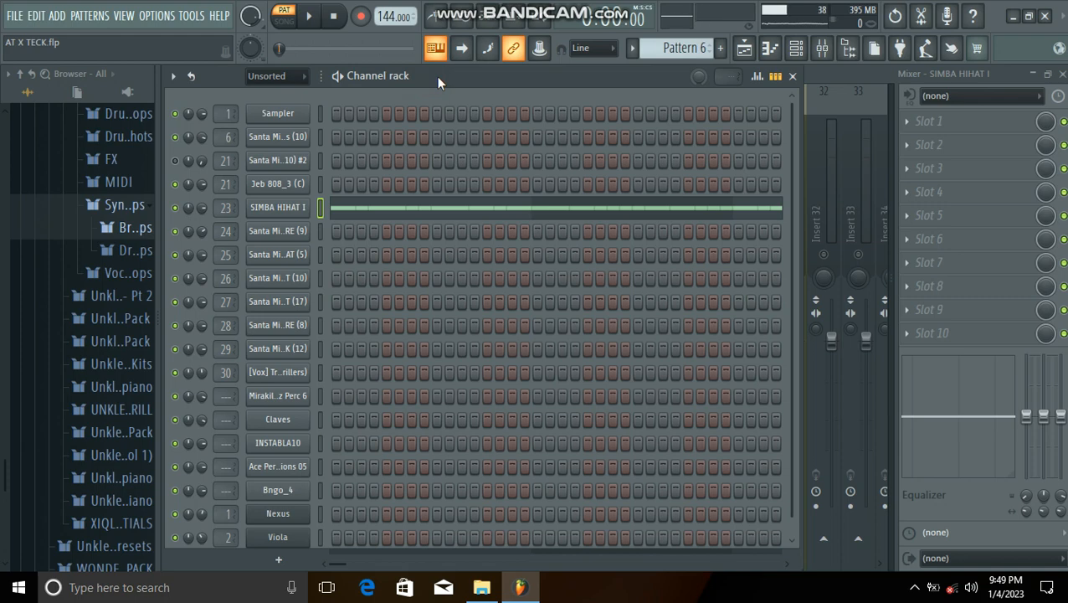
{"action": "key", "text": "Right"}
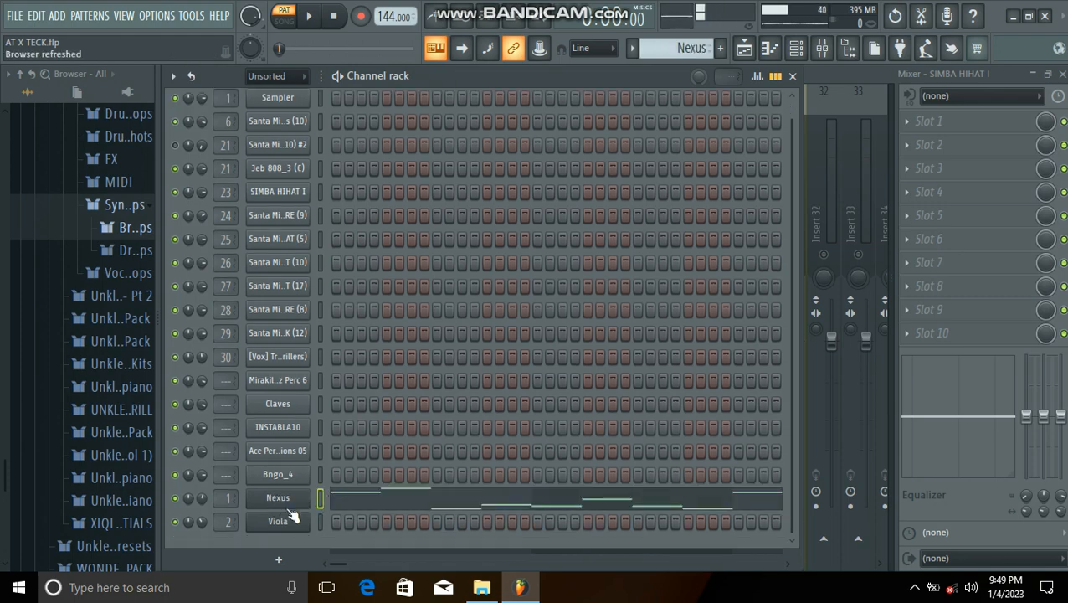
{"action": "left_click", "coordinate": [300, 498]}
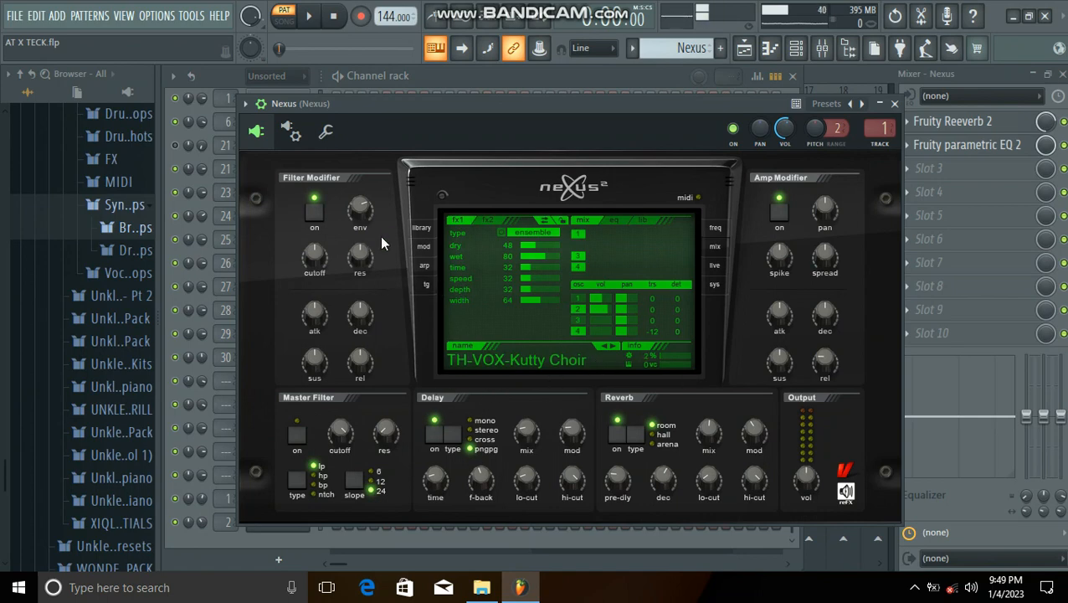
{"action": "left_click", "coordinate": [487, 371]}
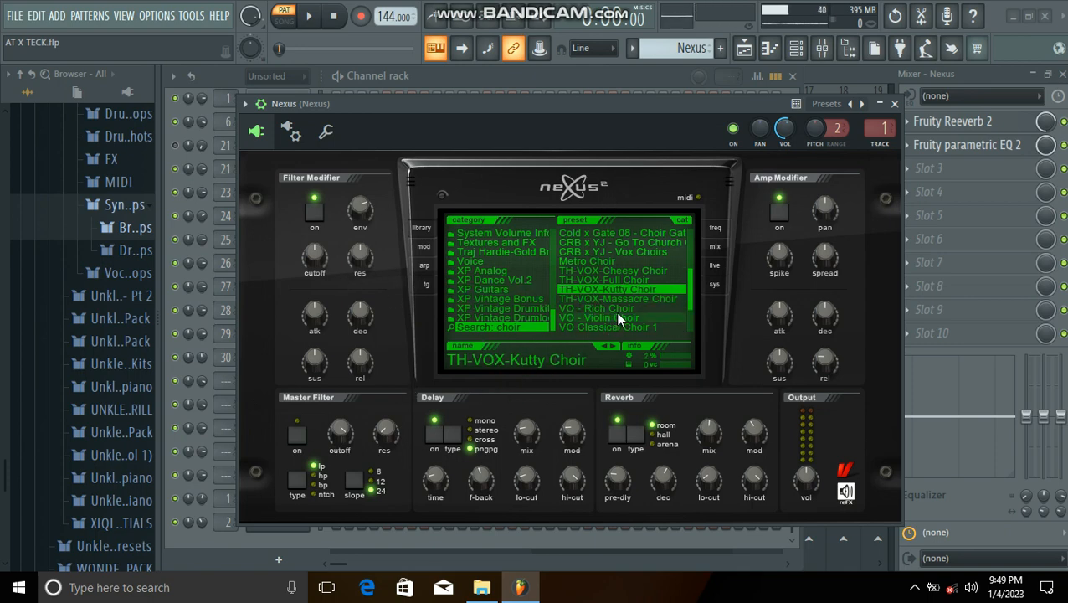
{"action": "left_click", "coordinate": [894, 104]}
{"action": "key", "text": "ctrl+s"}
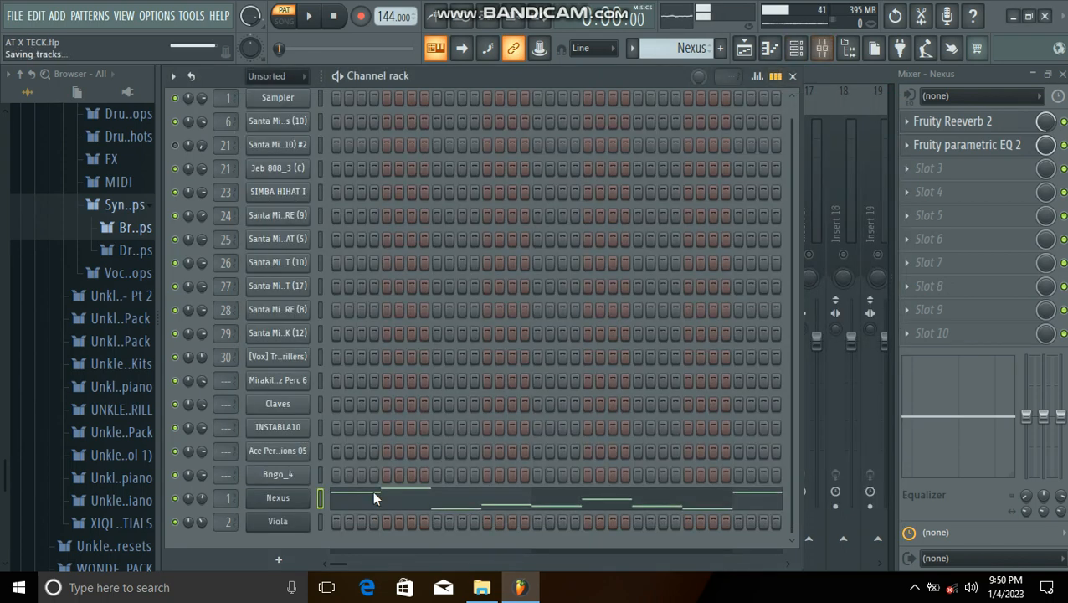
Play the Nexus pattern while reviewing its choir melody notes across all bars of the piano roll
{"action": "left_click", "coordinate": [374, 498]}
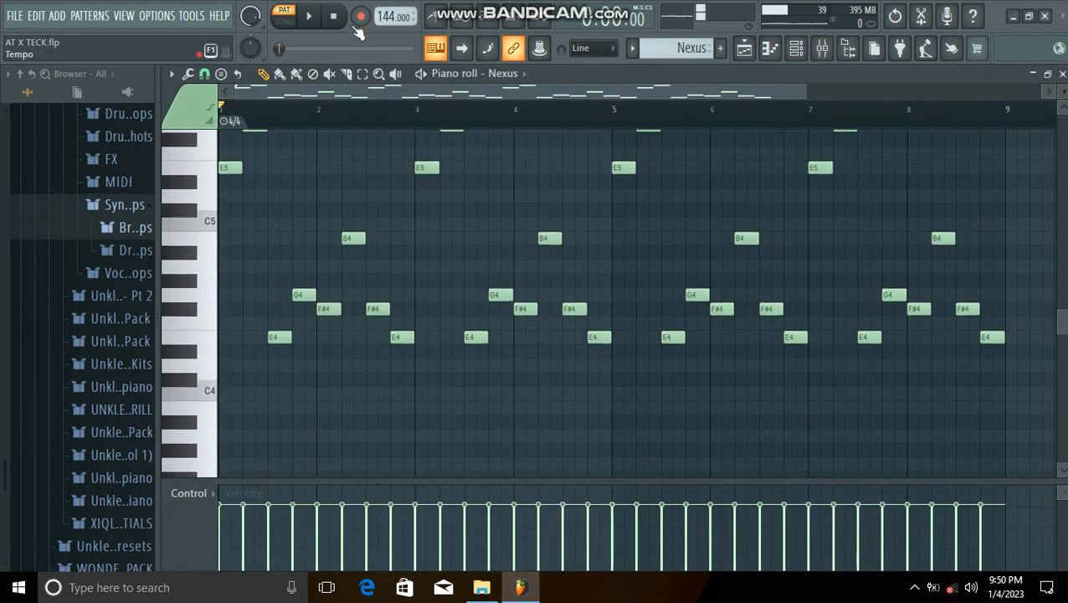
{"action": "left_click", "coordinate": [308, 16]}
{"action": "scroll", "coordinate": [431, 336], "scroll_direction": "up", "scroll_amount": 3}
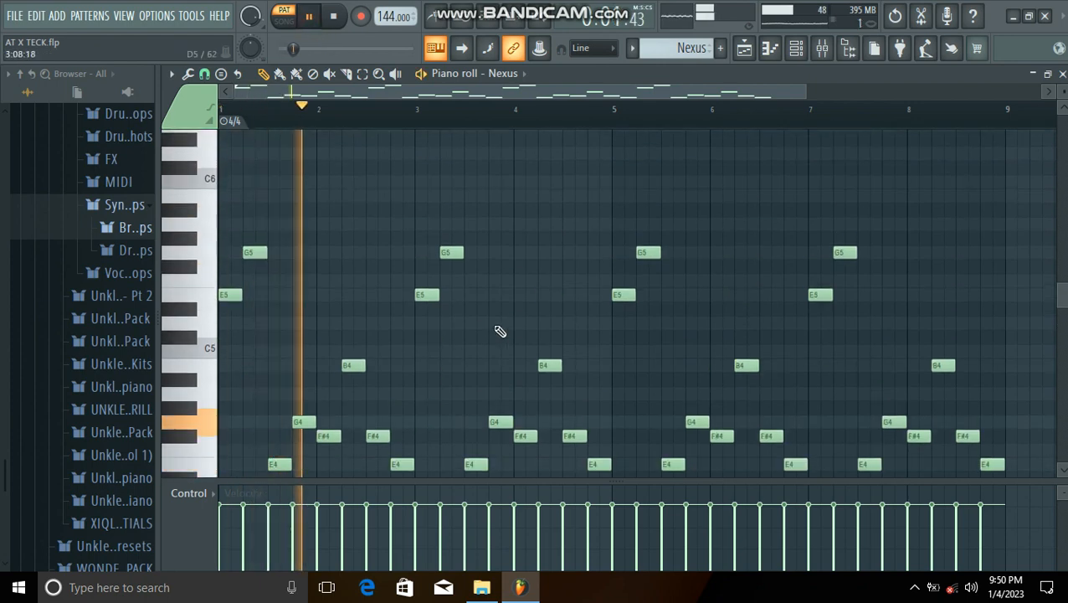
{"action": "scroll", "coordinate": [585, 317], "scroll_direction": "down", "scroll_amount": 2}
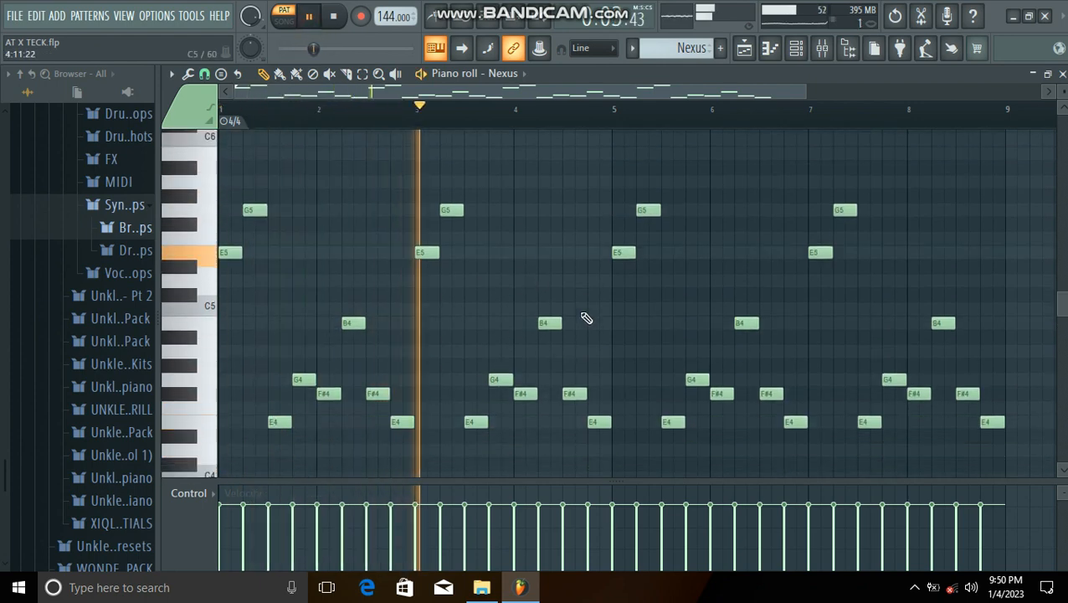
{"action": "left_click_drag", "start_coordinate": [806, 96], "coordinate": [724, 100]}
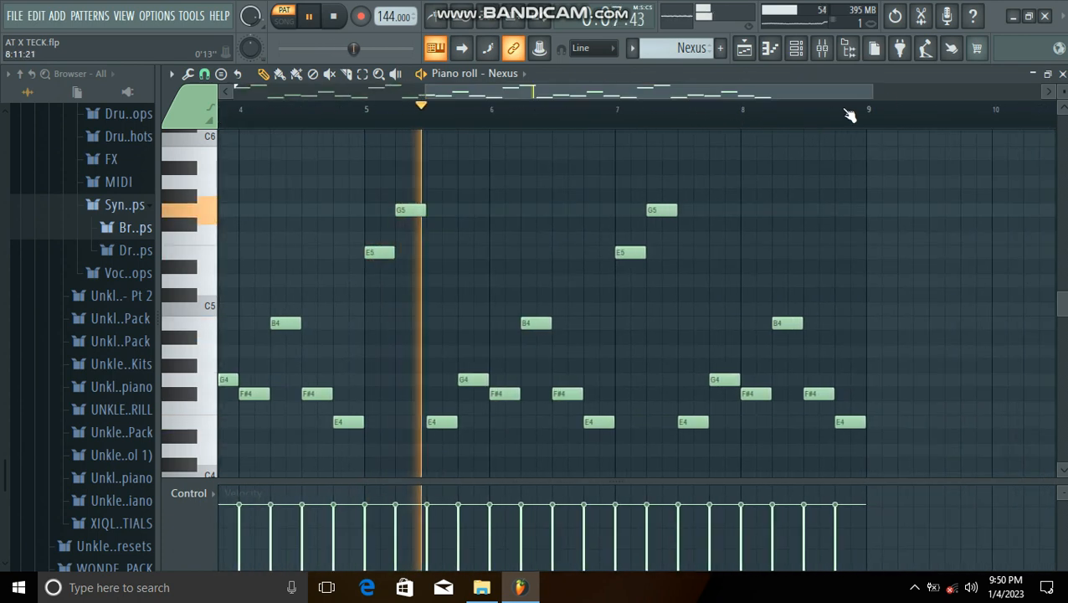
{"action": "left_click_drag", "start_coordinate": [870, 91], "coordinate": [703, 93]}
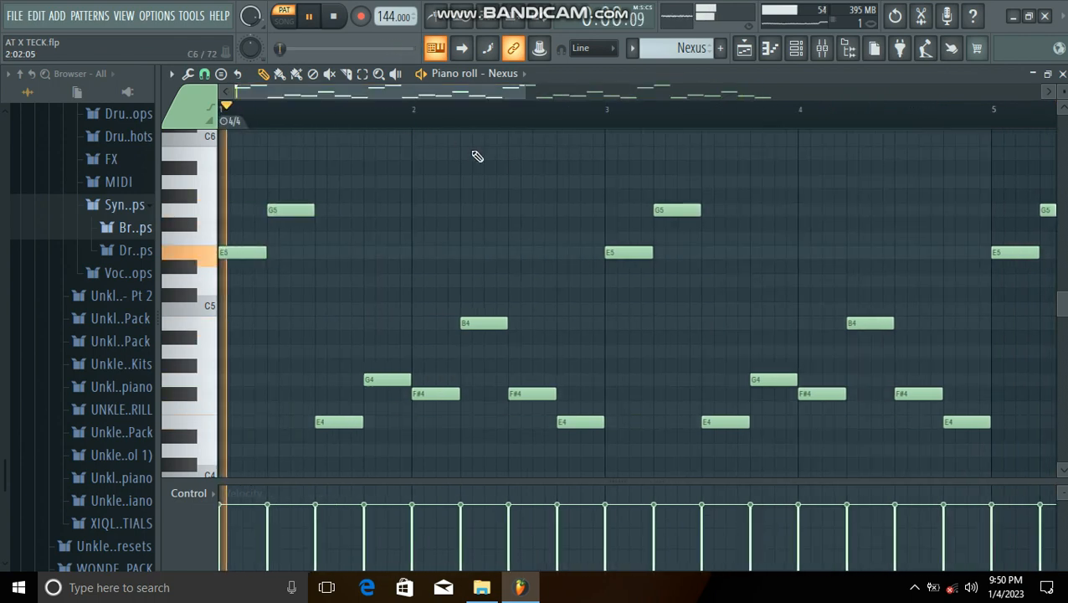
Stop the Nexus pattern and inspect the Fruity Reeverb 2 settings on the Nexus mixer track, including wet level and stereo separation
{"action": "left_click", "coordinate": [1062, 75]}
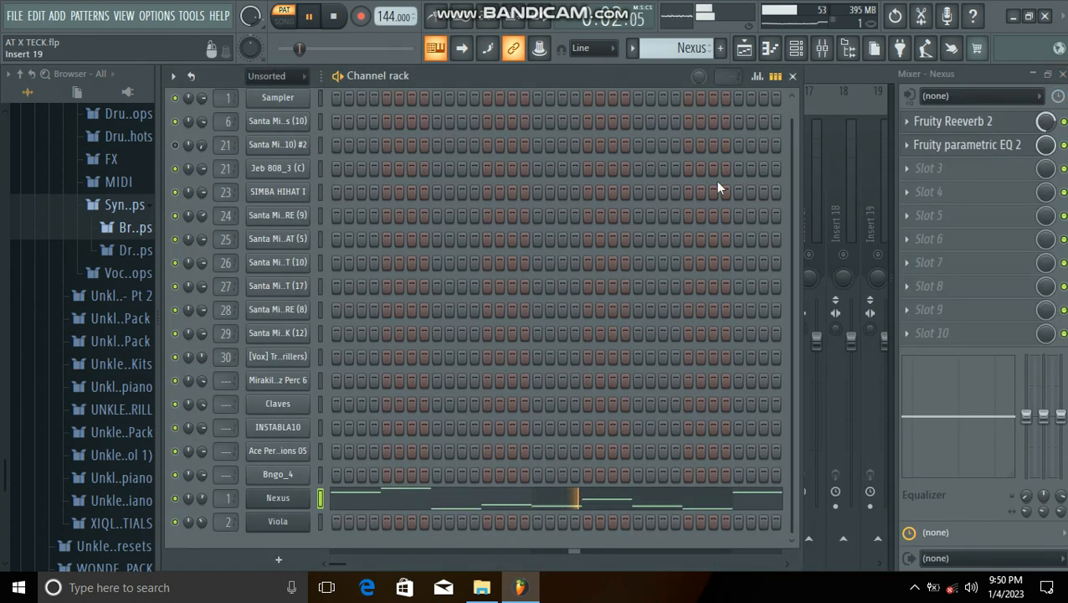
{"action": "left_click", "coordinate": [822, 48]}
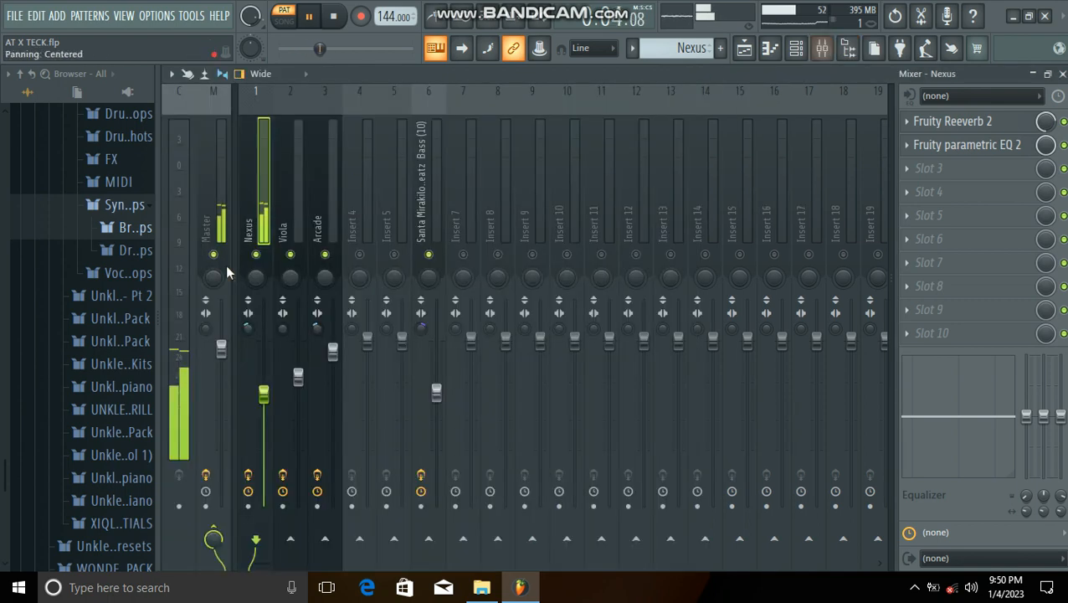
{"action": "key", "text": "space"}
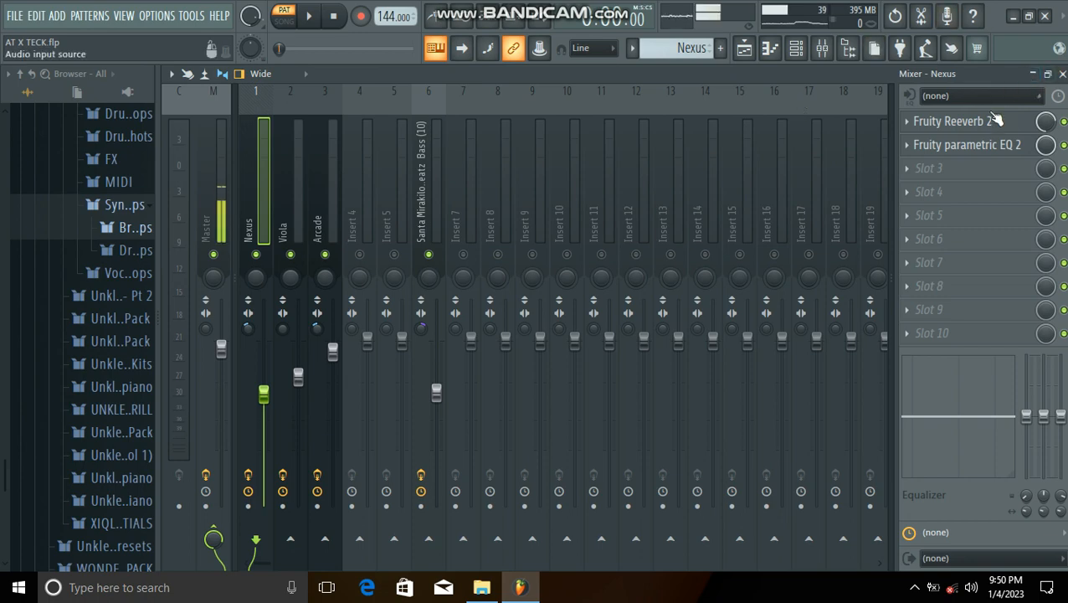
{"action": "left_click", "coordinate": [951, 121]}
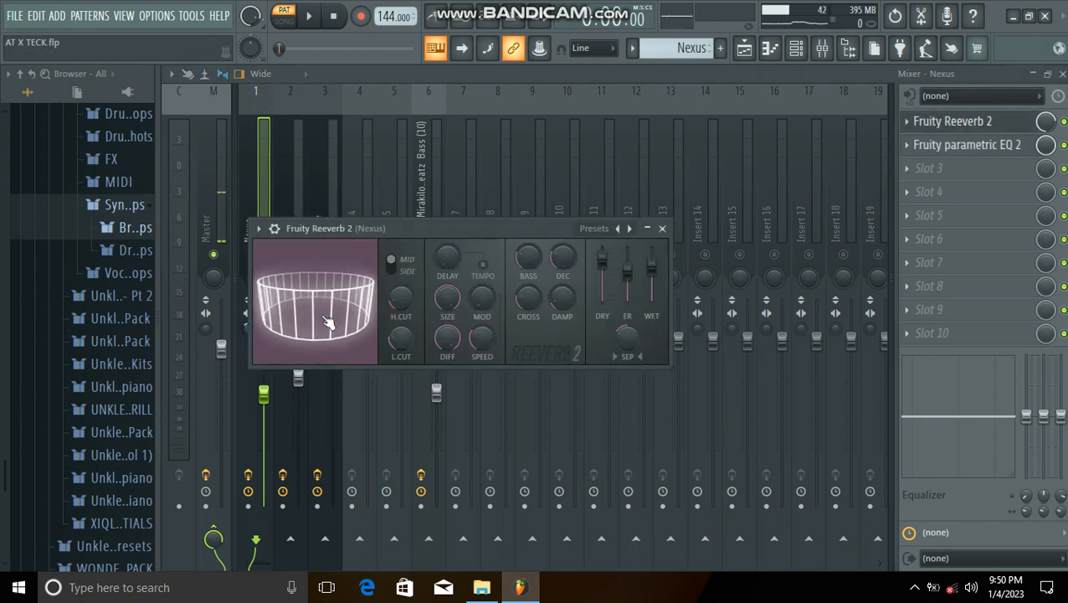
{"action": "left_click_drag", "start_coordinate": [652, 270], "coordinate": [651, 266]}
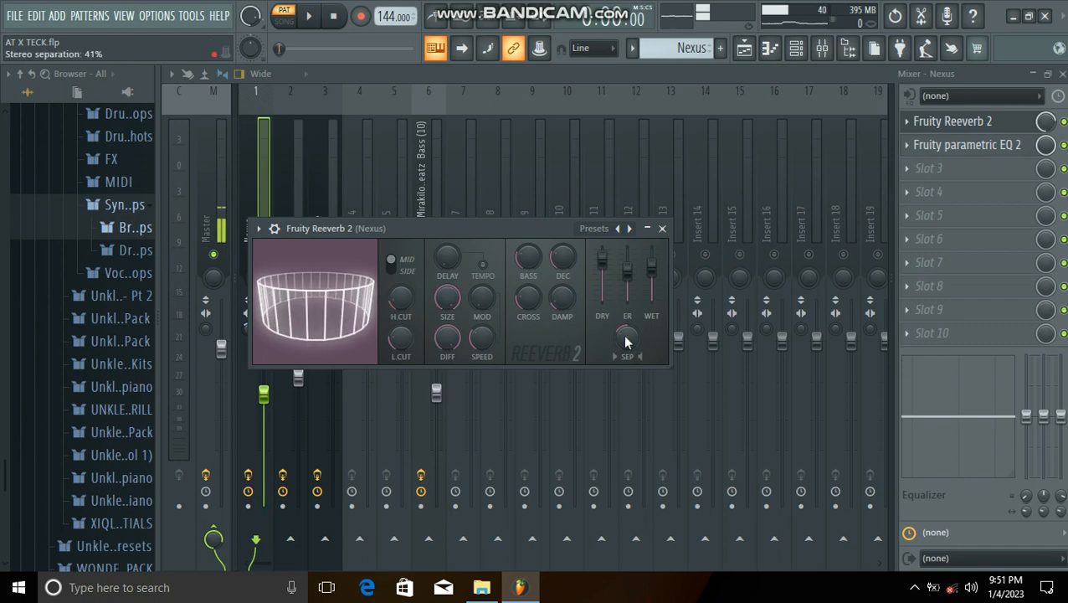
{"action": "left_click", "coordinate": [662, 228]}
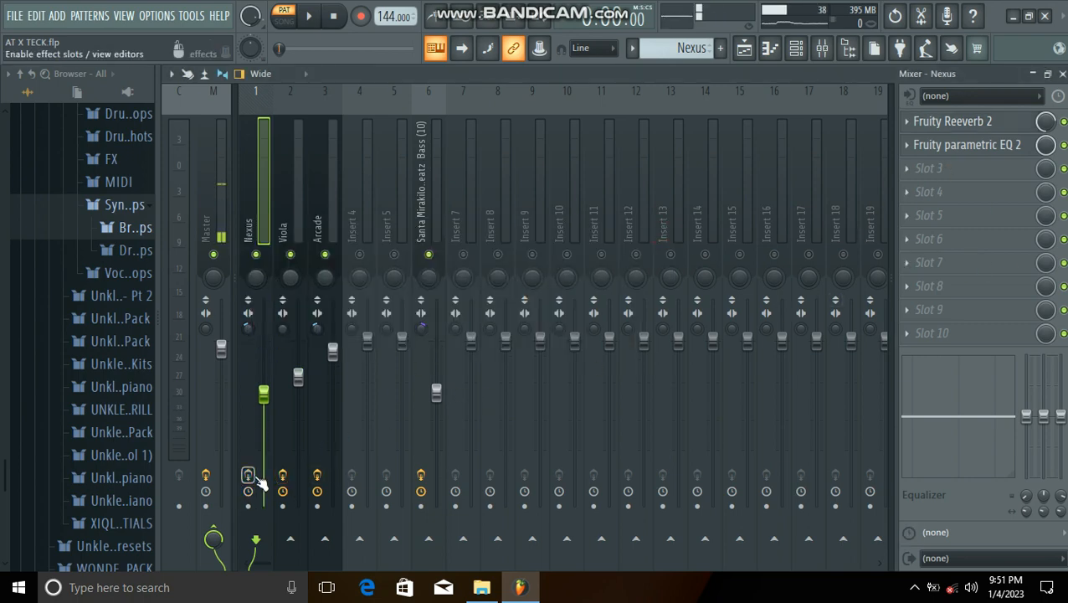
Play the Nexus pattern while watching its mixer level, and review the filter curve in the track's Fruity parametric EQ 2
{"action": "key", "text": "space"}
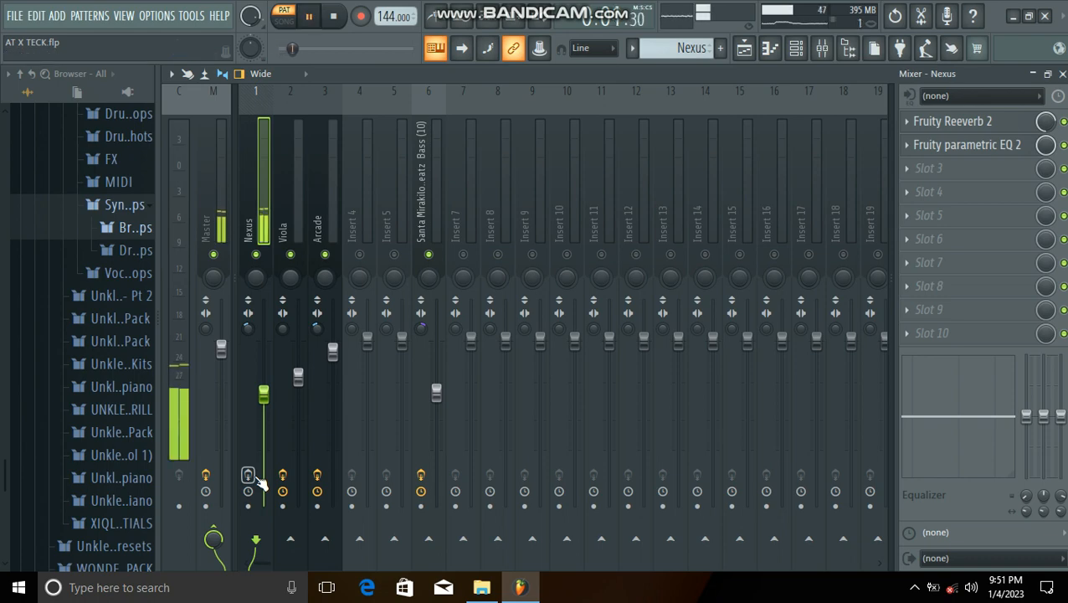
{"action": "left_click", "coordinate": [334, 17]}
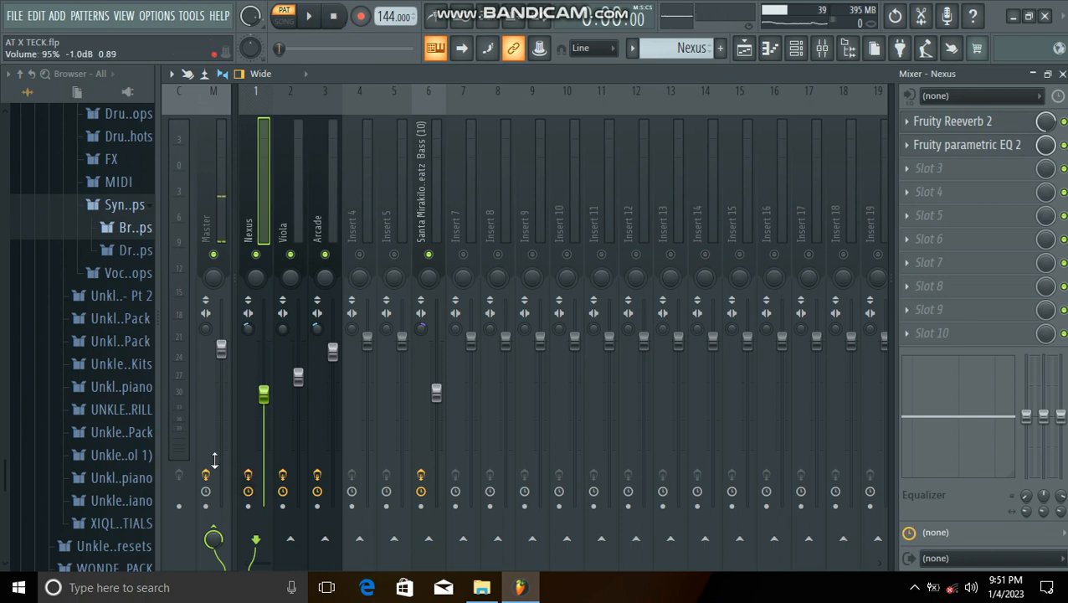
{"action": "key", "text": "space"}
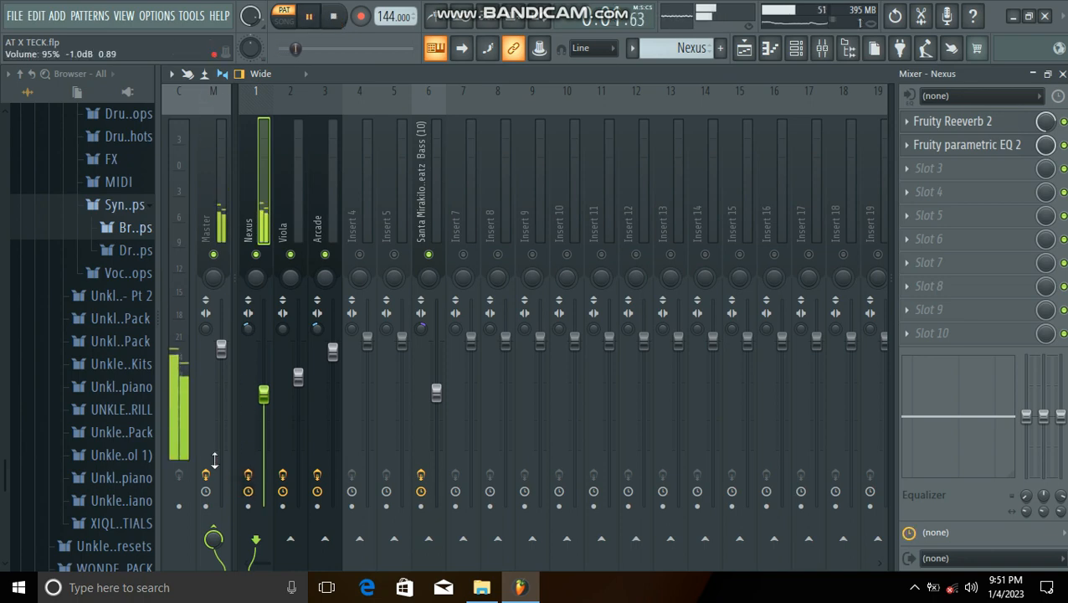
{"action": "key", "text": "space"}
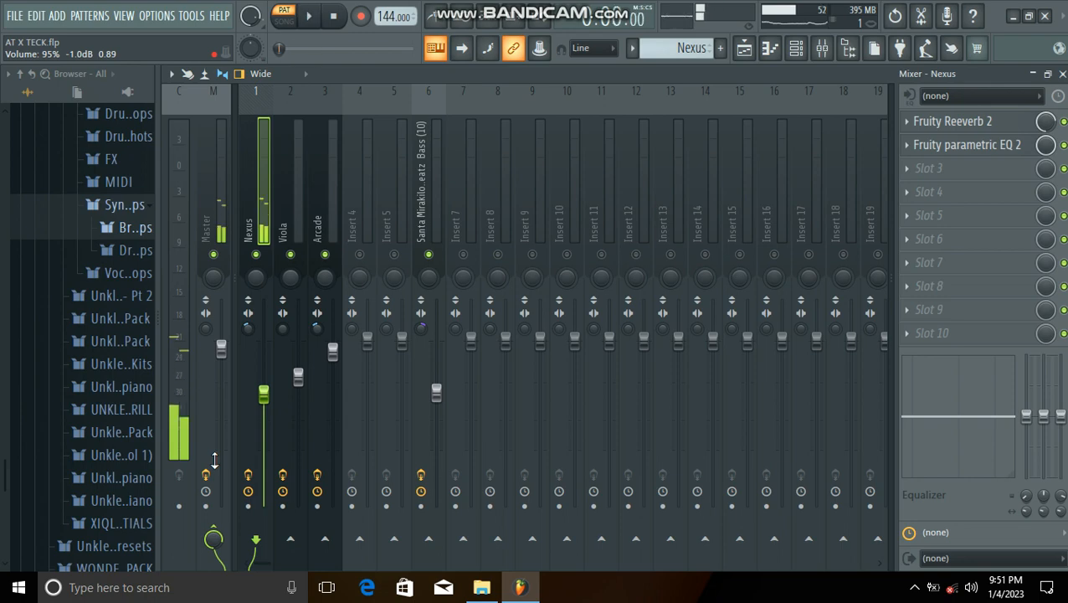
{"action": "left_click", "coordinate": [1013, 147]}
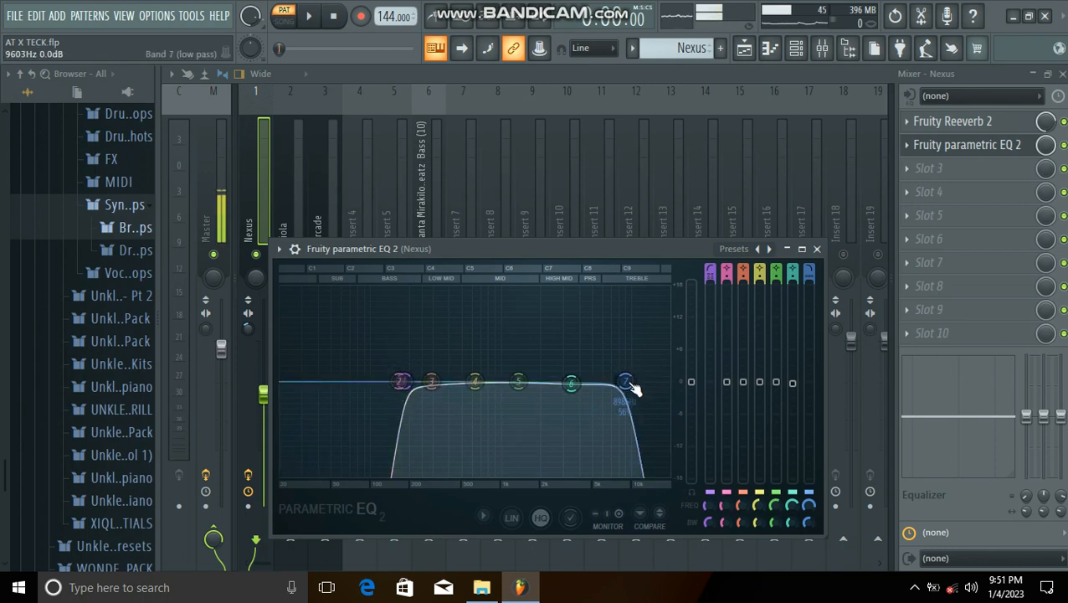
{"action": "left_click", "coordinate": [817, 249]}
Switch to the Viola pattern and view the Viola channel's FLEX instrument with its General Midi Library presets
{"action": "left_click", "coordinate": [798, 51]}
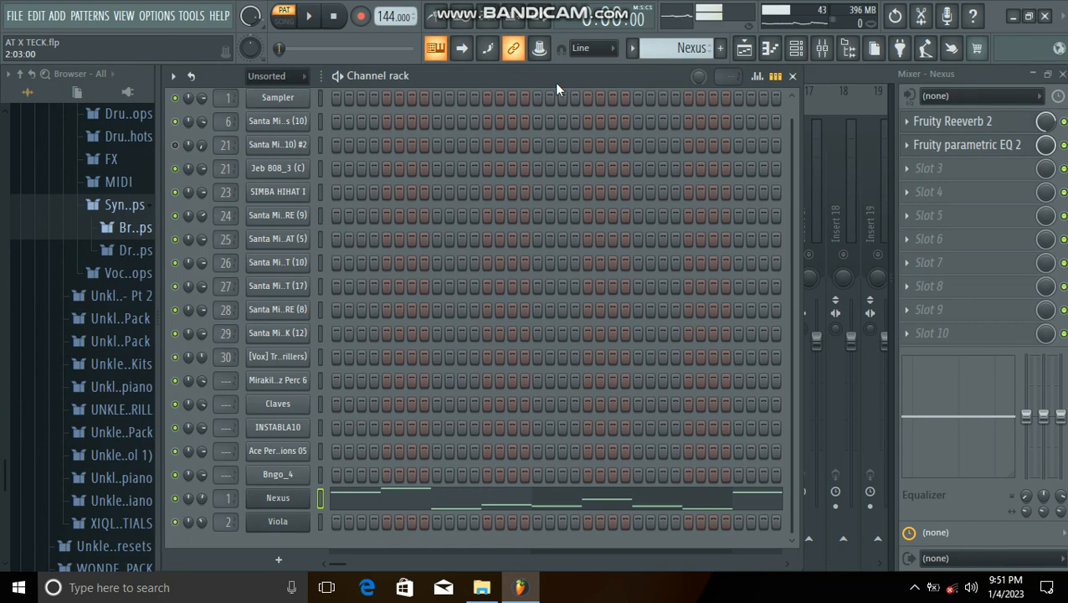
{"action": "key", "text": "Right"}
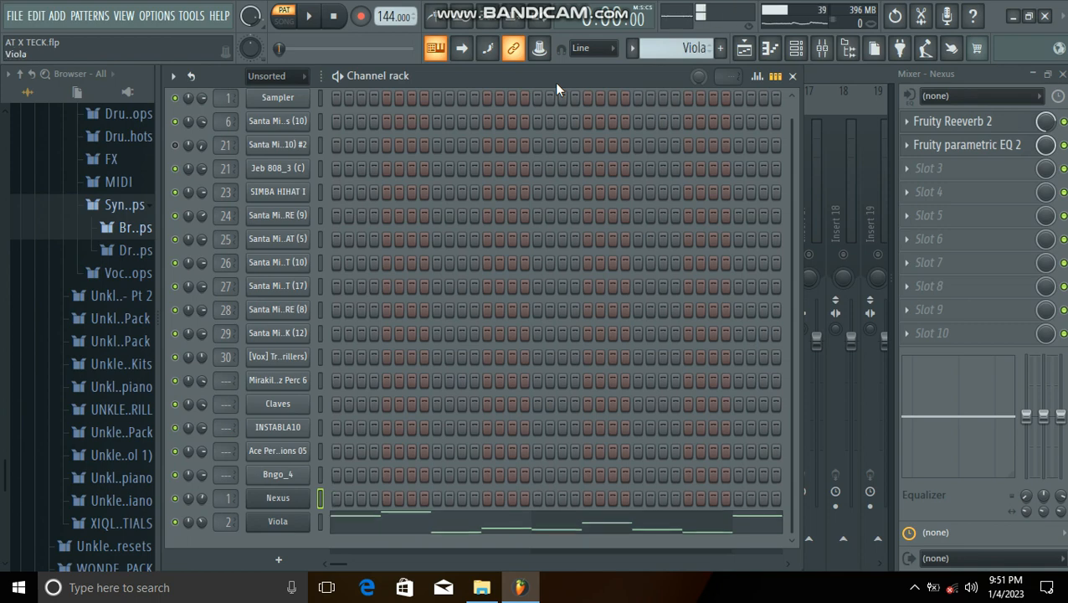
{"action": "left_click", "coordinate": [283, 521]}
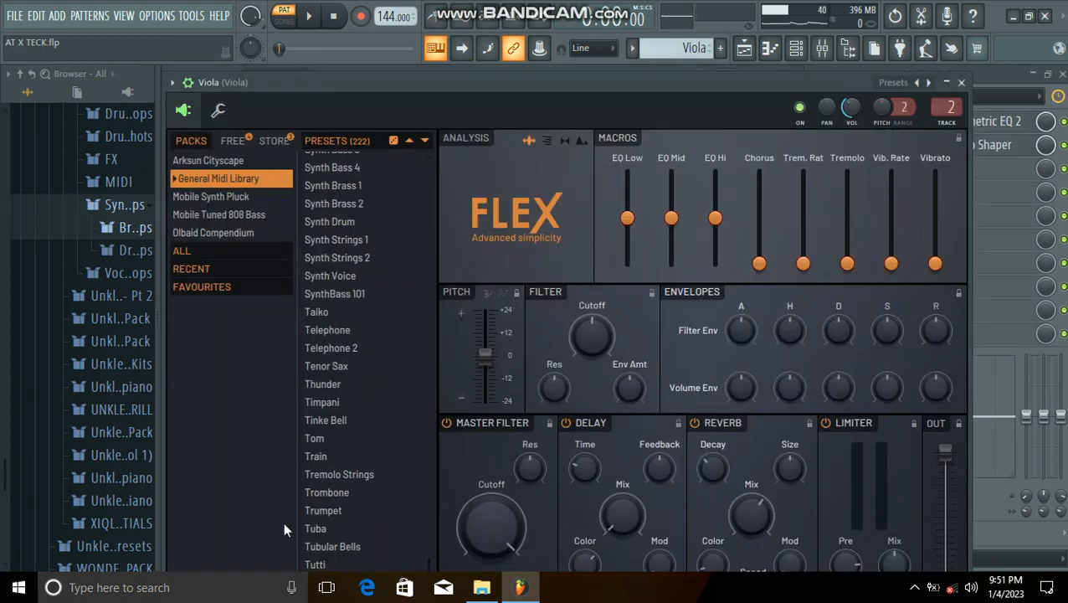
{"action": "left_click", "coordinate": [963, 83]}
Play the Viola pattern while reviewing its melody notes in the piano roll, and stop playback
{"action": "left_click", "coordinate": [376, 527]}
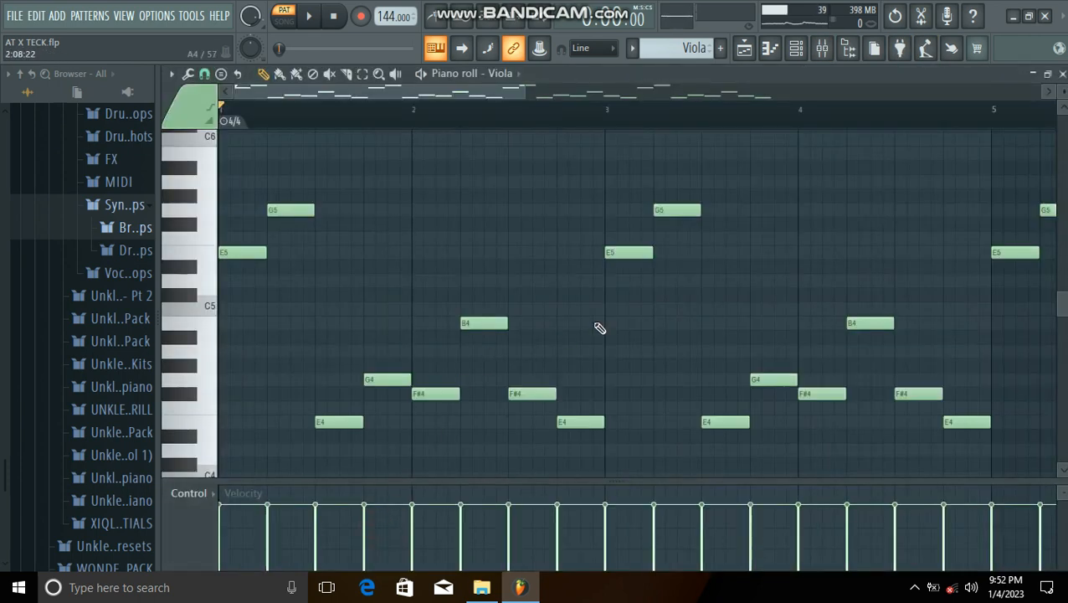
{"action": "left_click", "coordinate": [325, 23]}
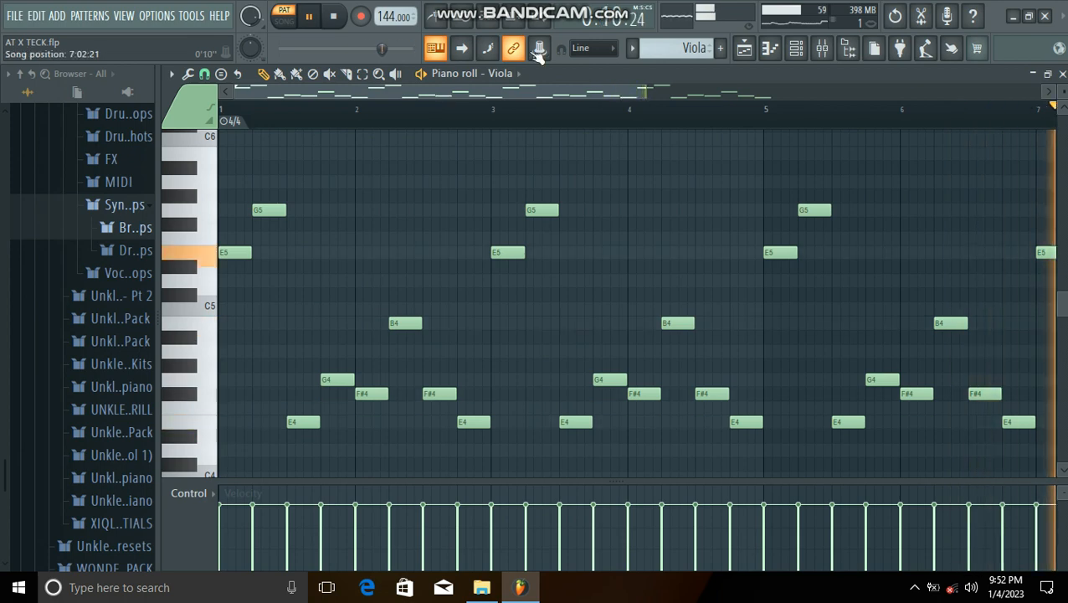
{"action": "left_click", "coordinate": [333, 16]}
Inspect the Fruity parametric EQ 2 and Fruity Stereo Shaper effects on the Viola mixer track
{"action": "key", "text": "F9"}
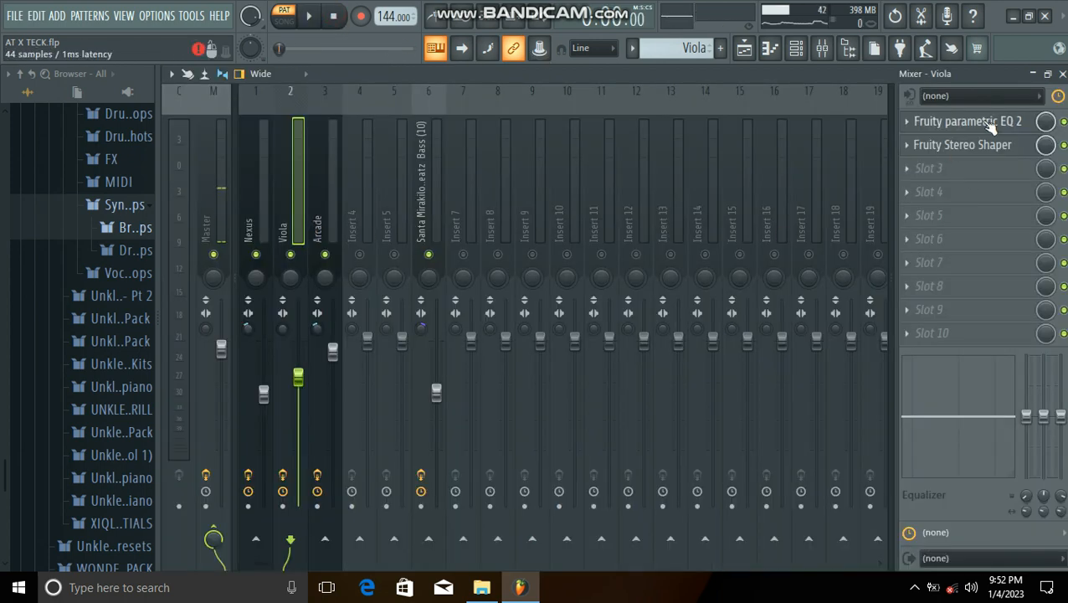
{"action": "left_click", "coordinate": [929, 122]}
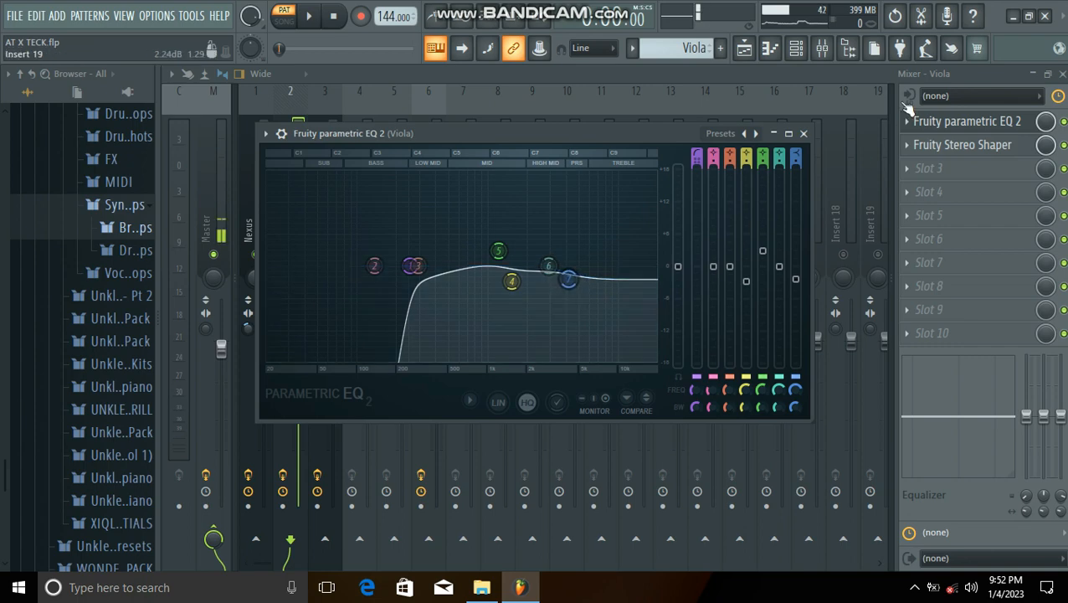
{"action": "left_click", "coordinate": [804, 134]}
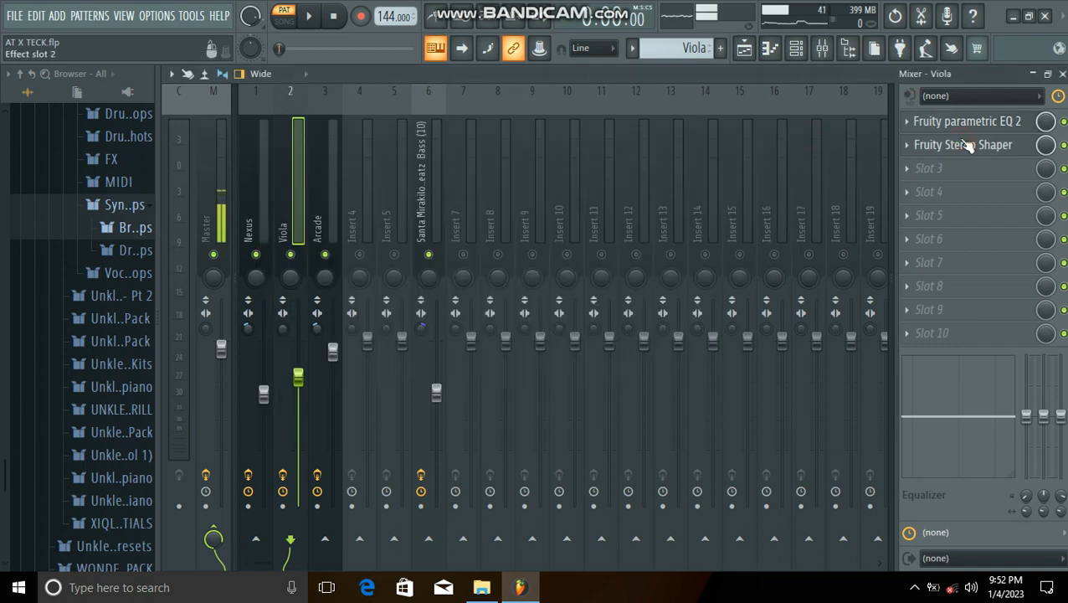
{"action": "left_click", "coordinate": [960, 145]}
{"action": "left_click", "coordinate": [522, 289]}
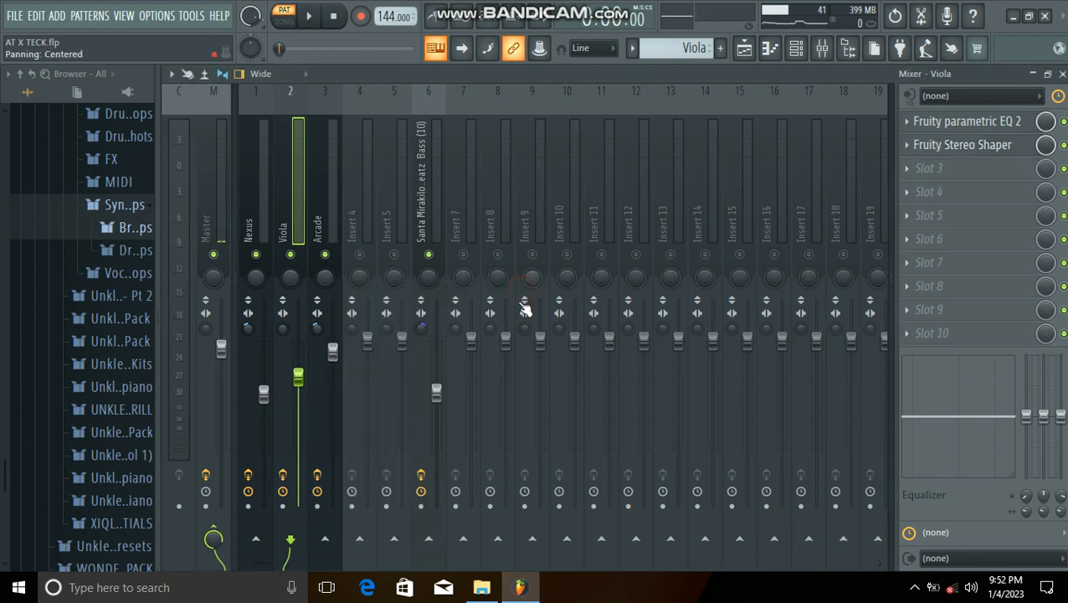
Switch from the Viola pattern to the Arcade clip and show it in the playlist arrangement
{"action": "left_click", "coordinate": [801, 52]}
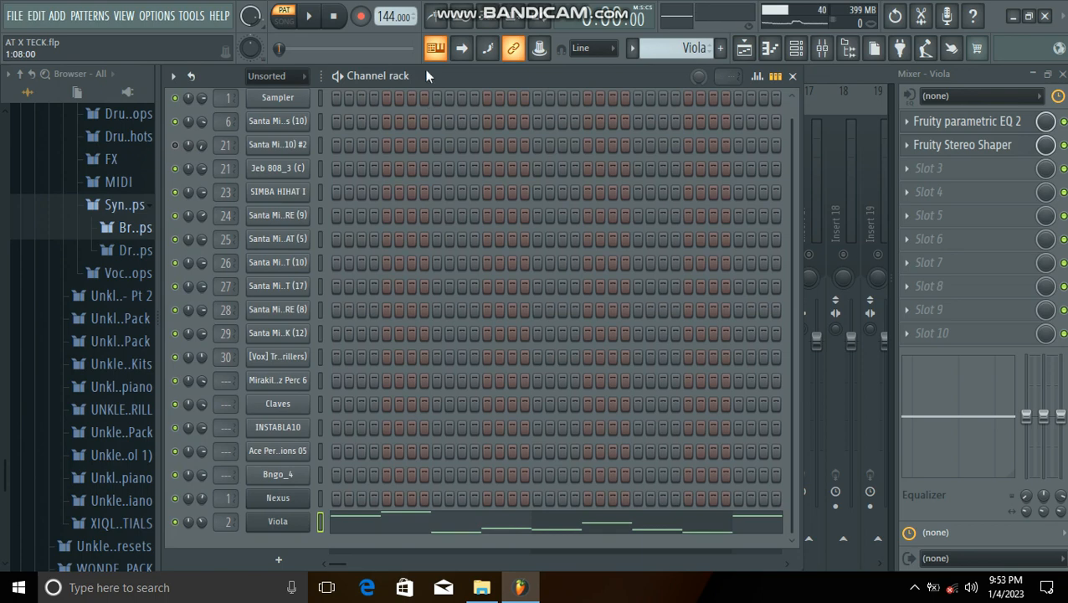
{"action": "key", "text": "KP_Add"}
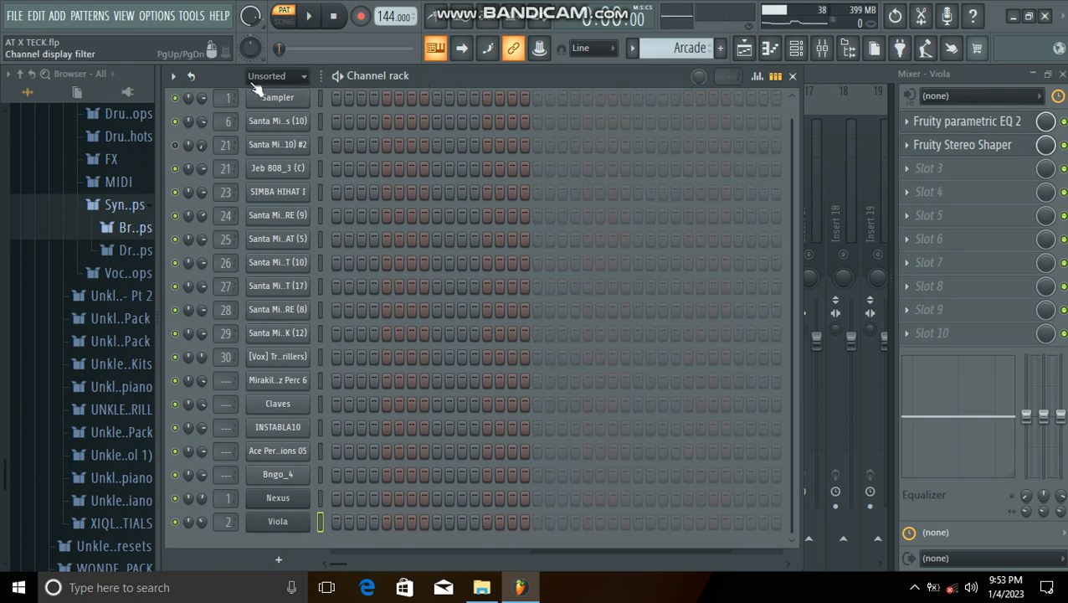
{"action": "scroll", "coordinate": [515, 266], "scroll_direction": "up", "scroll_amount": 1}
{"action": "key", "text": "F5"}
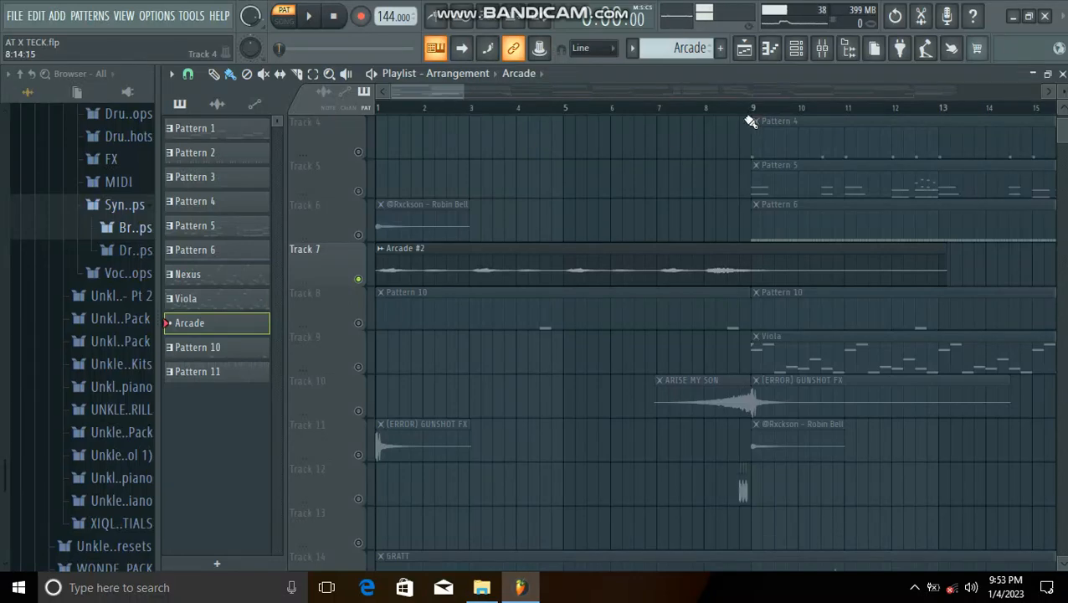
Select bars 1 to 8 in the playlist, play the Arcade #2 clip with Track 7 soloed, and release the solo
{"action": "left_click_drag", "start_coordinate": [758, 119], "coordinate": [347, 192]}
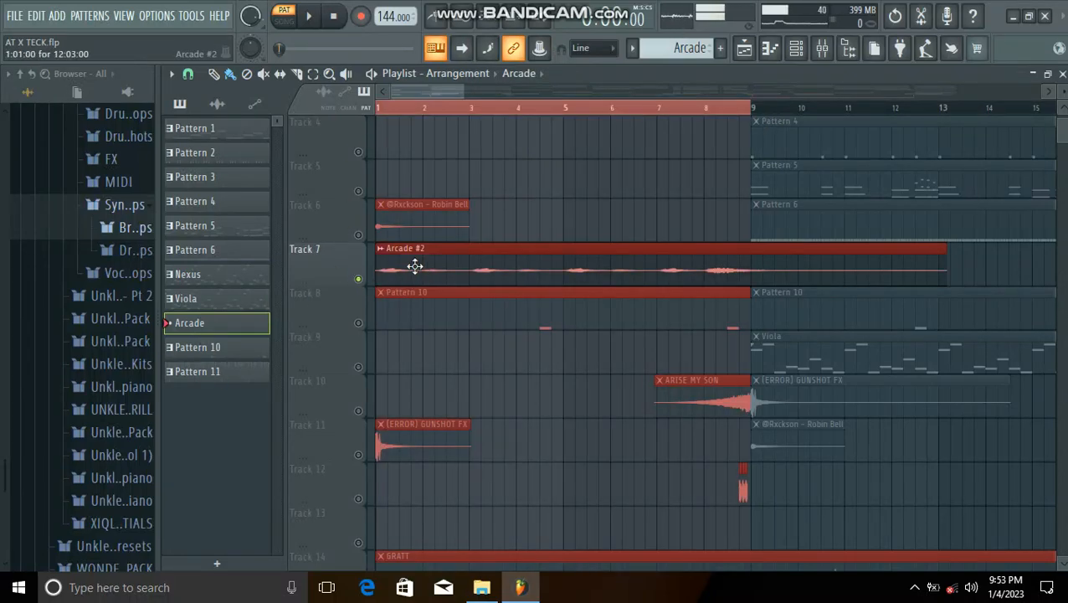
{"action": "right_click", "coordinate": [358, 280]}
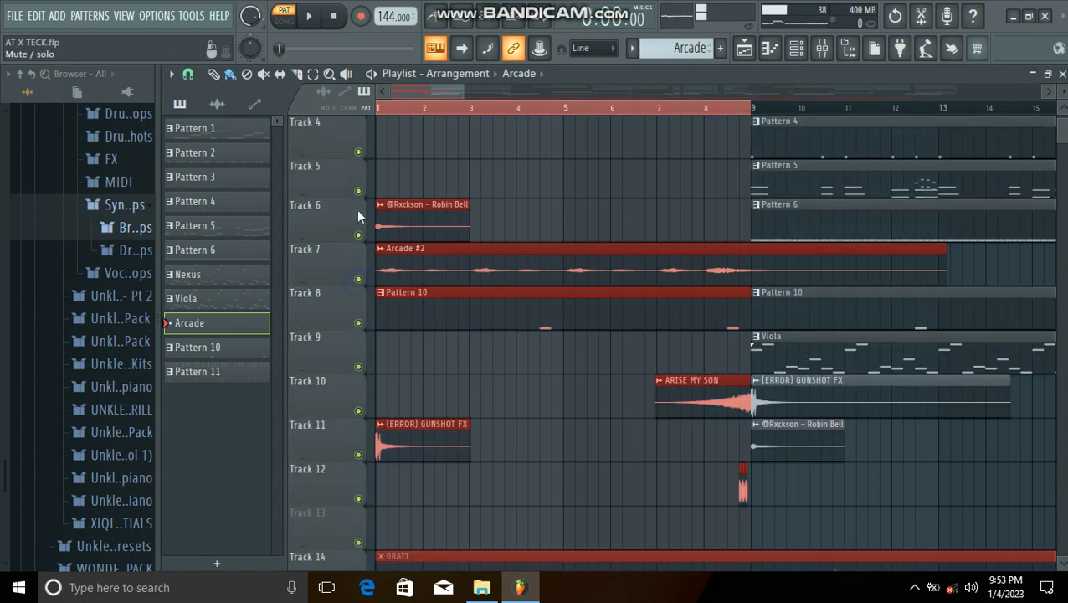
{"action": "right_click", "coordinate": [358, 279]}
{"action": "key", "text": "space"}
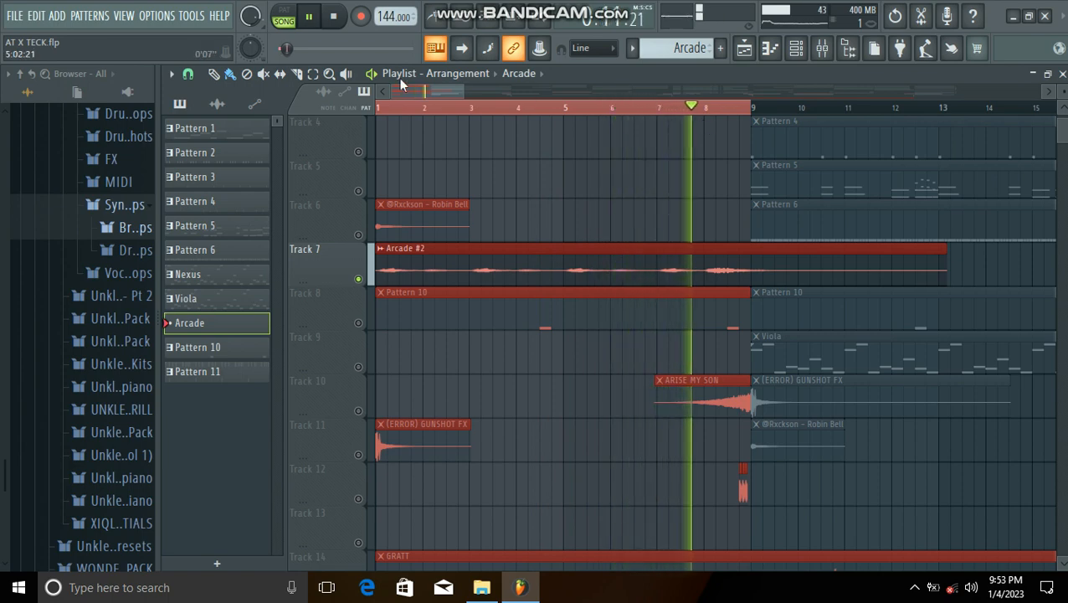
{"action": "left_click", "coordinate": [334, 17]}
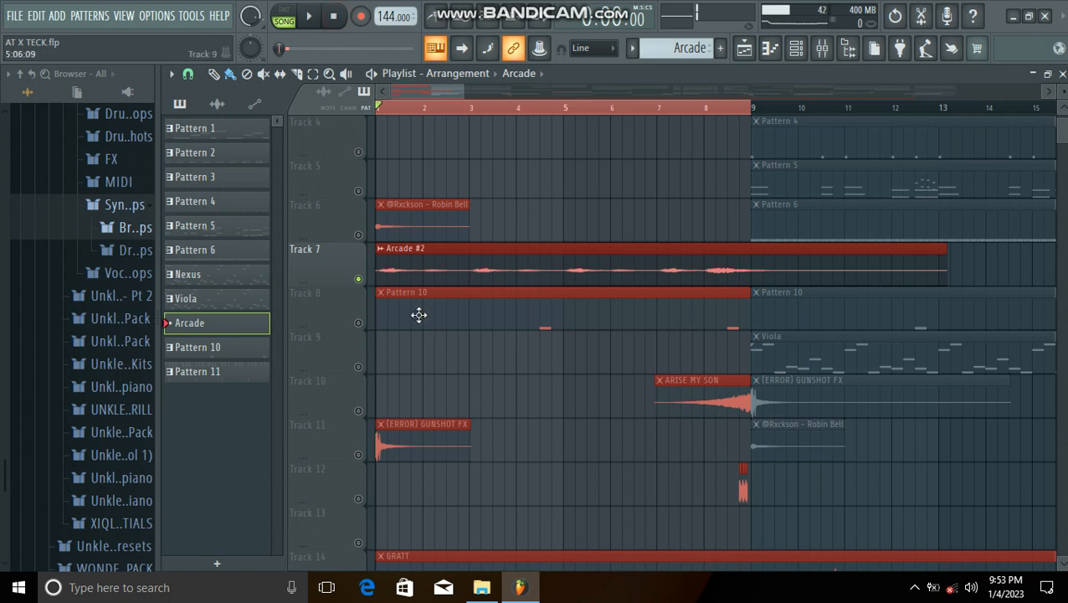
{"action": "right_click", "coordinate": [358, 279]}
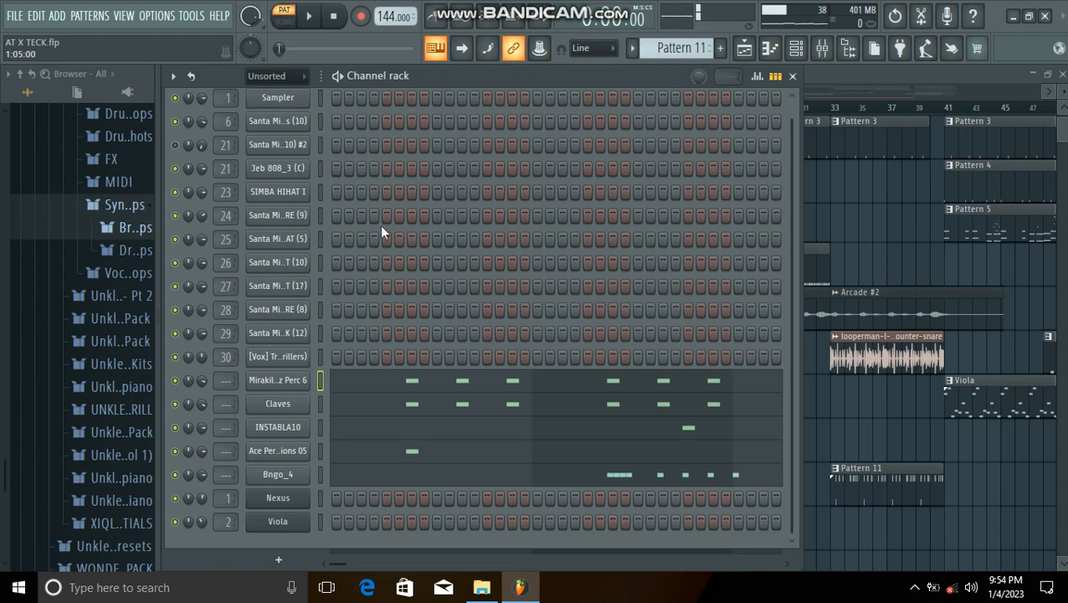
Play Pattern 11 while reviewing its percussion notes in the channel rack, and return to the playlist
{"action": "left_click", "coordinate": [310, 18]}
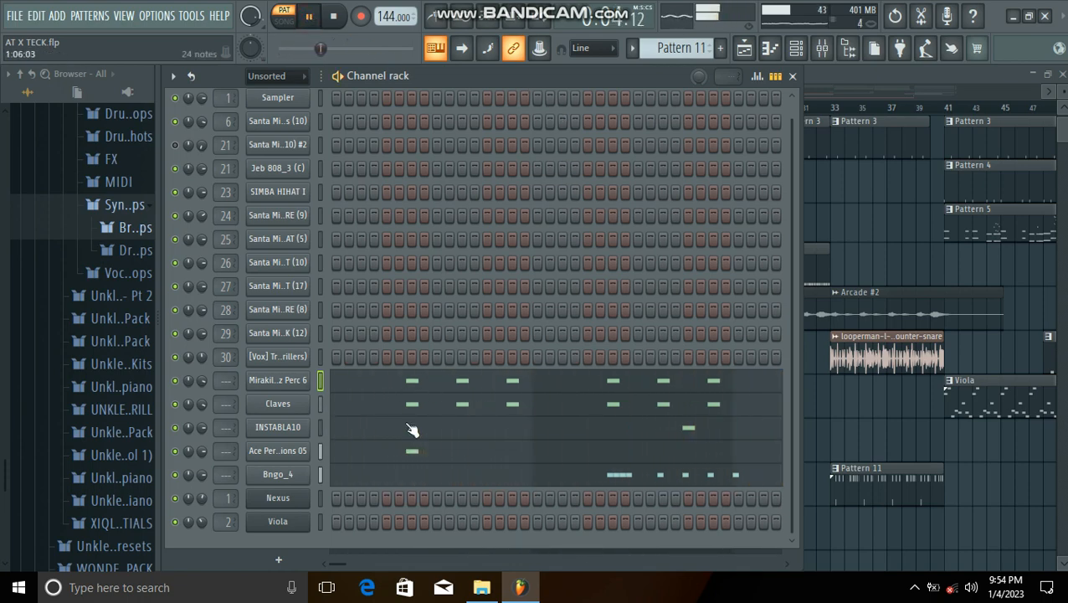
{"action": "left_click_drag", "start_coordinate": [334, 565], "coordinate": [310, 553]}
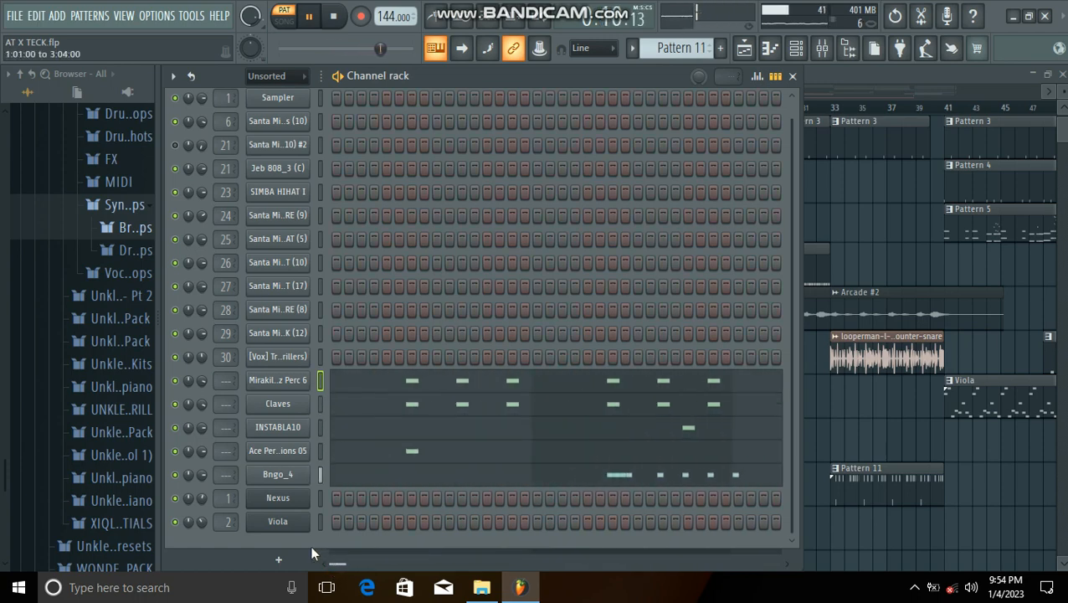
{"action": "left_click", "coordinate": [749, 51]}
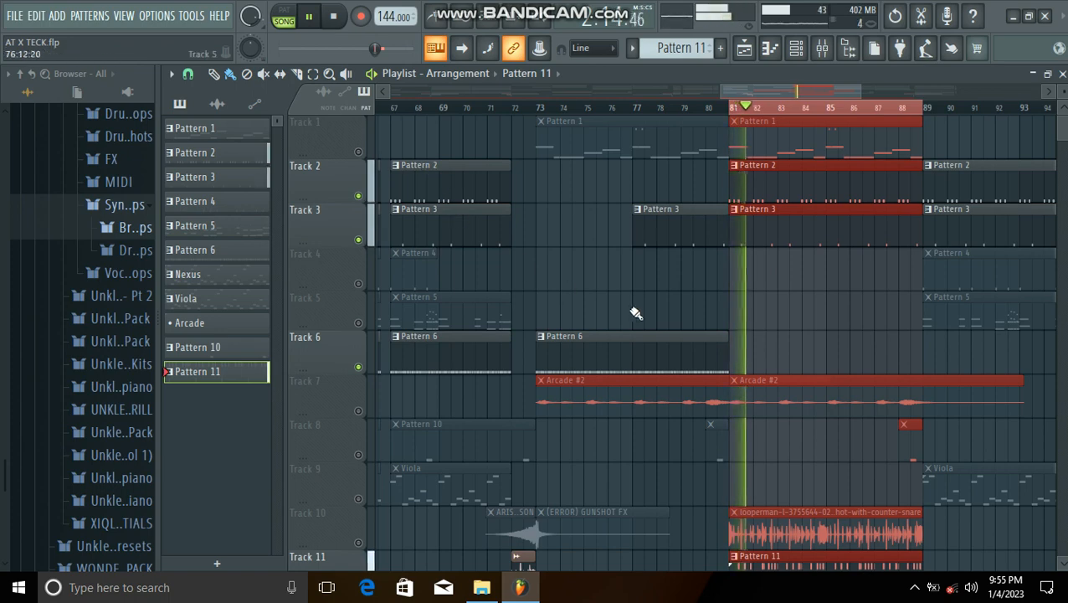
Unmute Track 10 with the rimshot loop and Track 7 with the Arcade clip while bars 81 to 88 play
{"action": "scroll", "coordinate": [708, 318], "scroll_direction": "down", "scroll_amount": 3}
{"action": "left_click", "coordinate": [360, 366]}
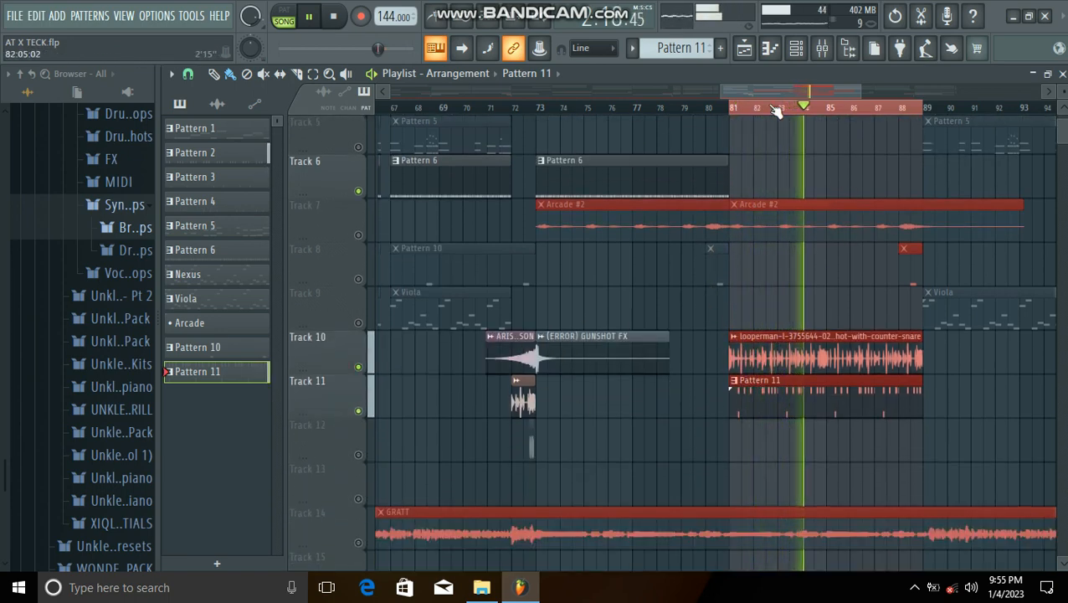
{"action": "scroll", "coordinate": [827, 108], "scroll_direction": "up", "scroll_amount": 4}
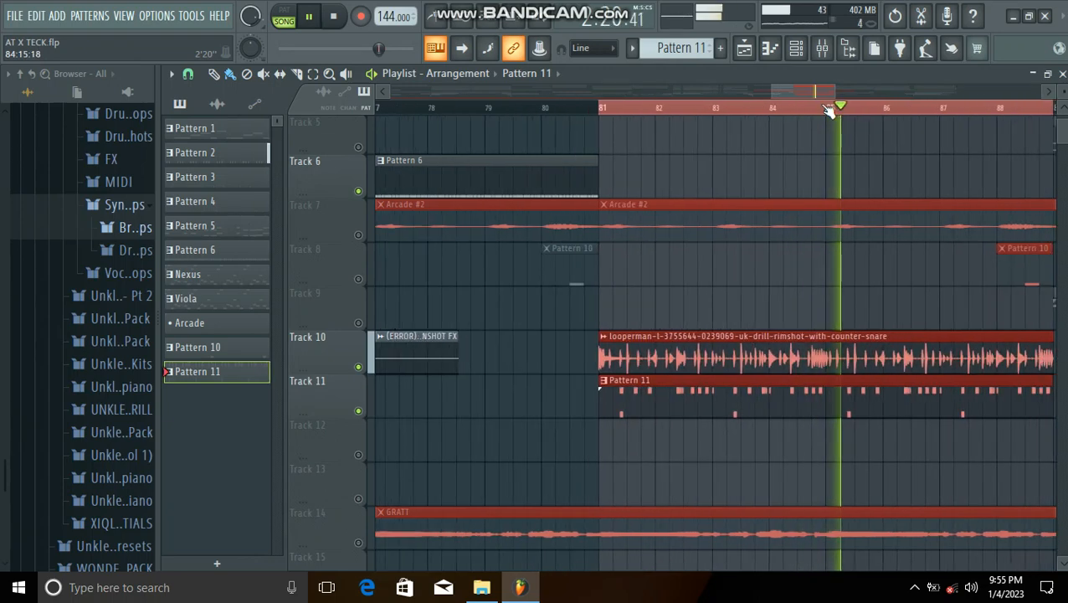
{"action": "scroll", "coordinate": [827, 108], "scroll_direction": "down", "scroll_amount": 5}
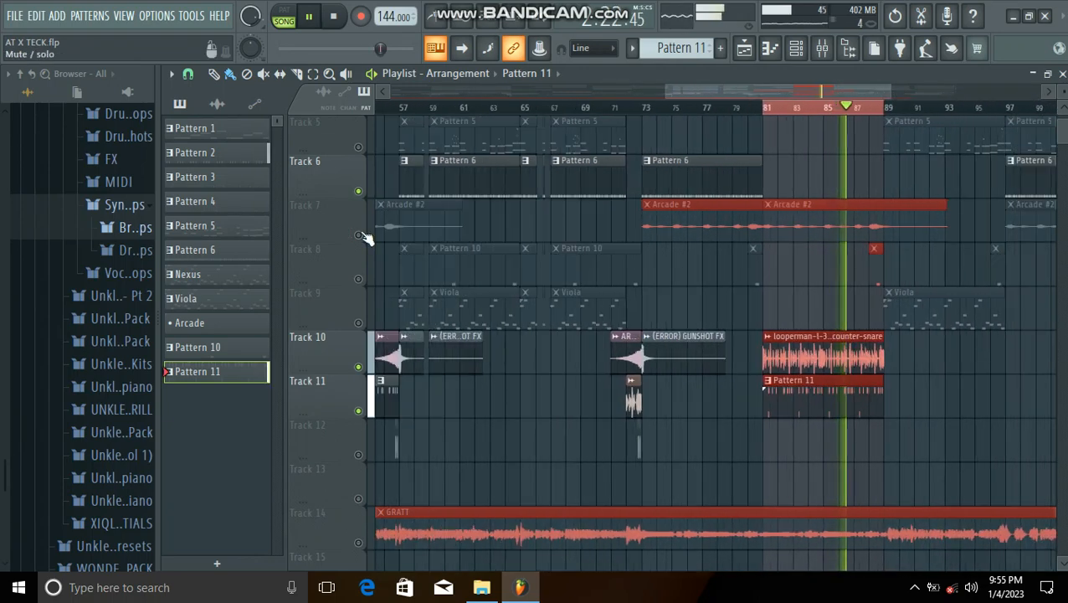
{"action": "left_click", "coordinate": [361, 235]}
{"action": "scroll", "coordinate": [591, 274], "scroll_direction": "up", "scroll_amount": 4}
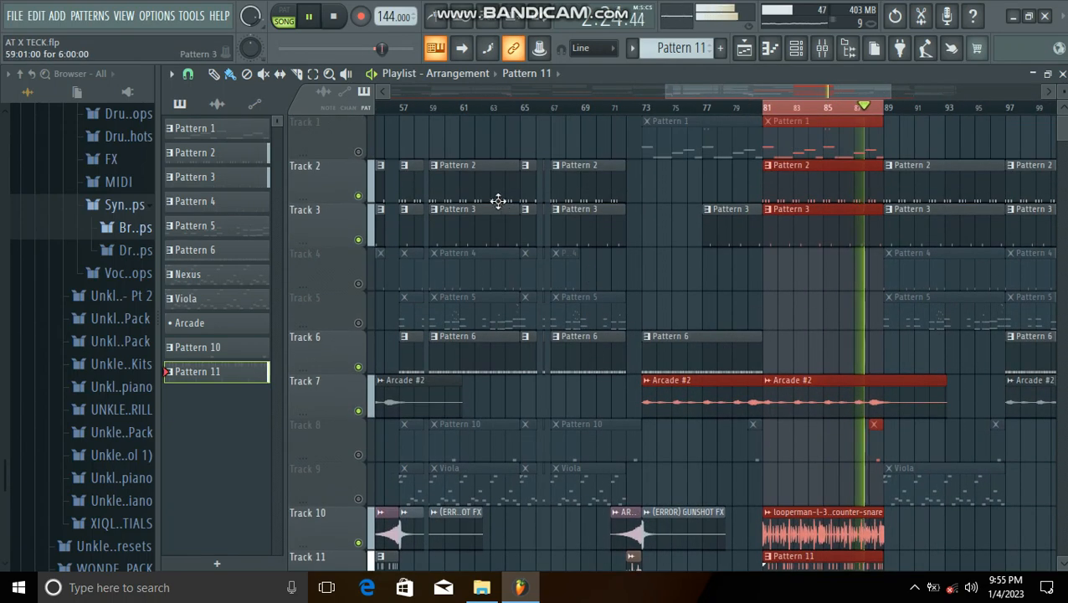
Unmute Track 1, listen to bars 81 to 88 with Pattern 1 added, and stop playback
{"action": "left_click", "coordinate": [359, 152]}
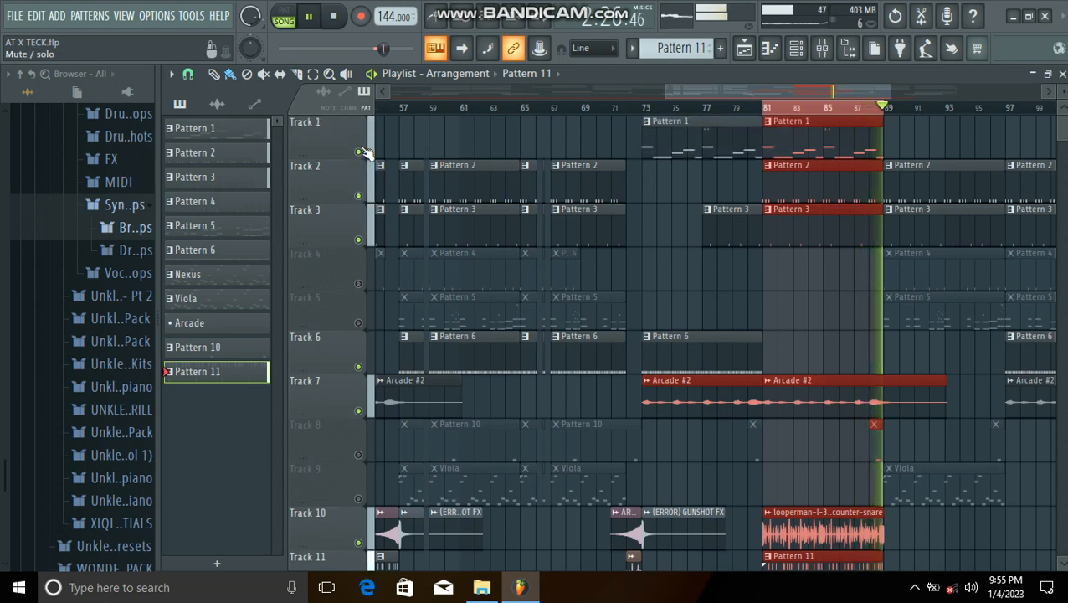
{"action": "scroll", "coordinate": [877, 375], "scroll_direction": "down", "scroll_amount": 6}
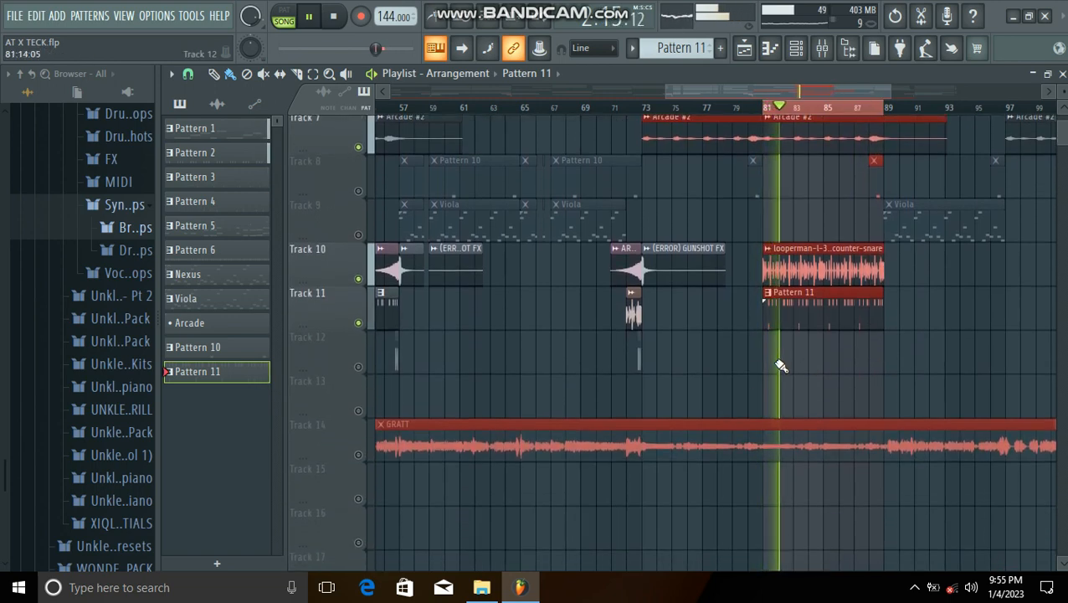
{"action": "scroll", "coordinate": [799, 334], "scroll_direction": "up", "scroll_amount": 4}
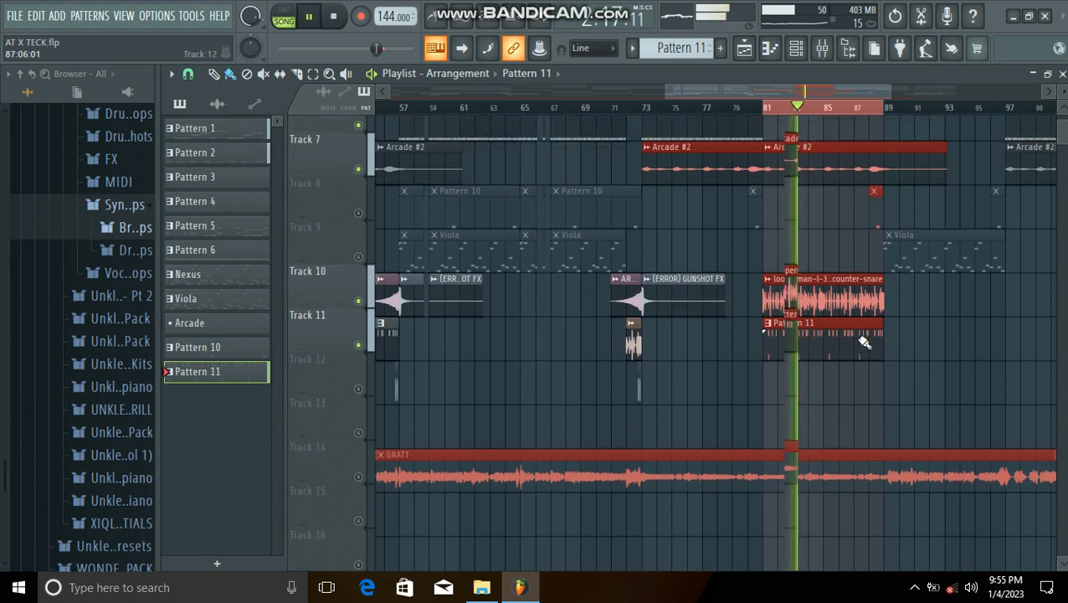
{"action": "key", "text": "space"}
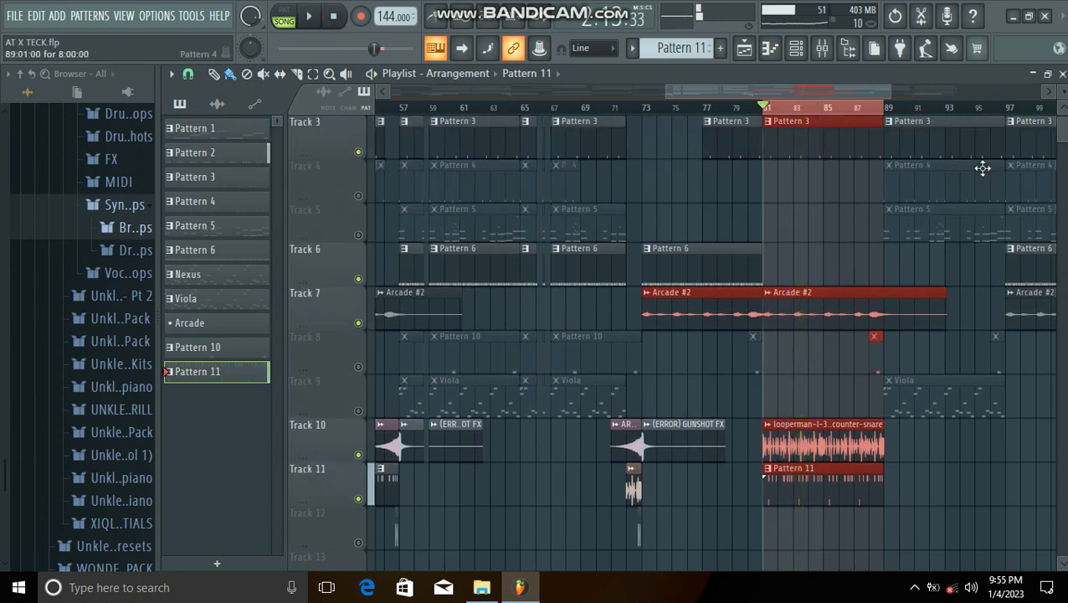
Clear the bars 81 to 88 selection and unmute all remaining playlist tracks, with the song position returned to the start
{"action": "left_click", "coordinate": [769, 111]}
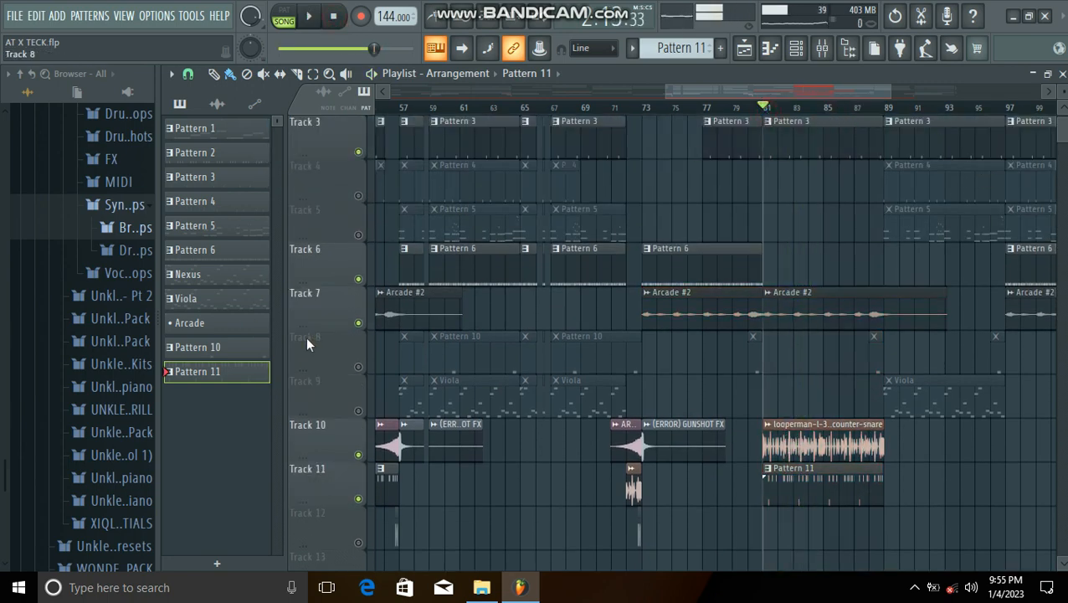
{"action": "left_click", "coordinate": [358, 238]}
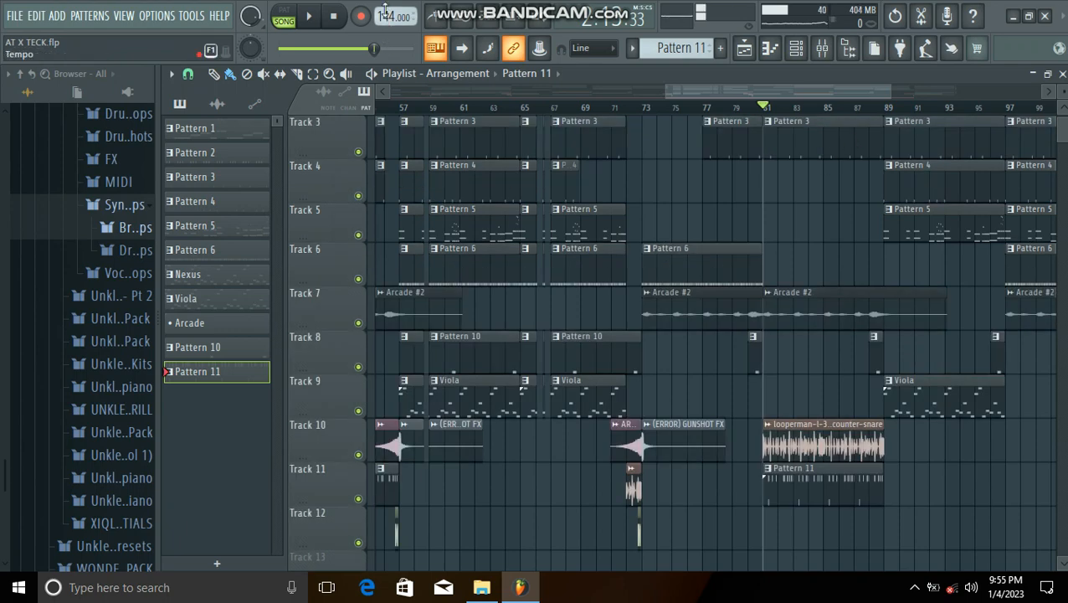
{"action": "left_click", "coordinate": [333, 17]}
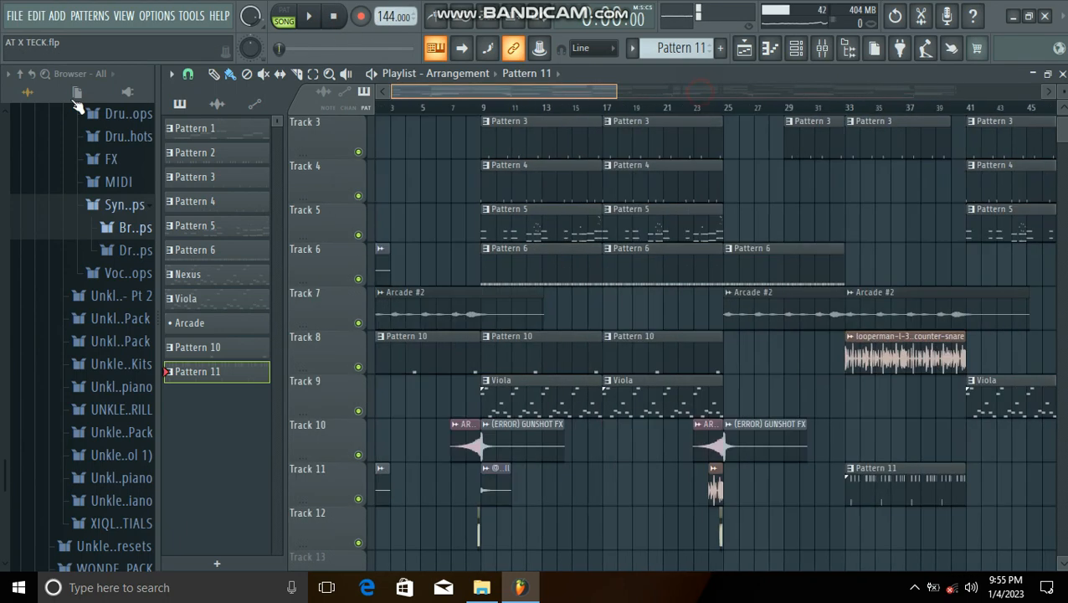
Play the full song from bar 1 and fit the whole arrangement into the playlist view
{"action": "scroll", "coordinate": [687, 246], "scroll_direction": "down", "scroll_amount": 6}
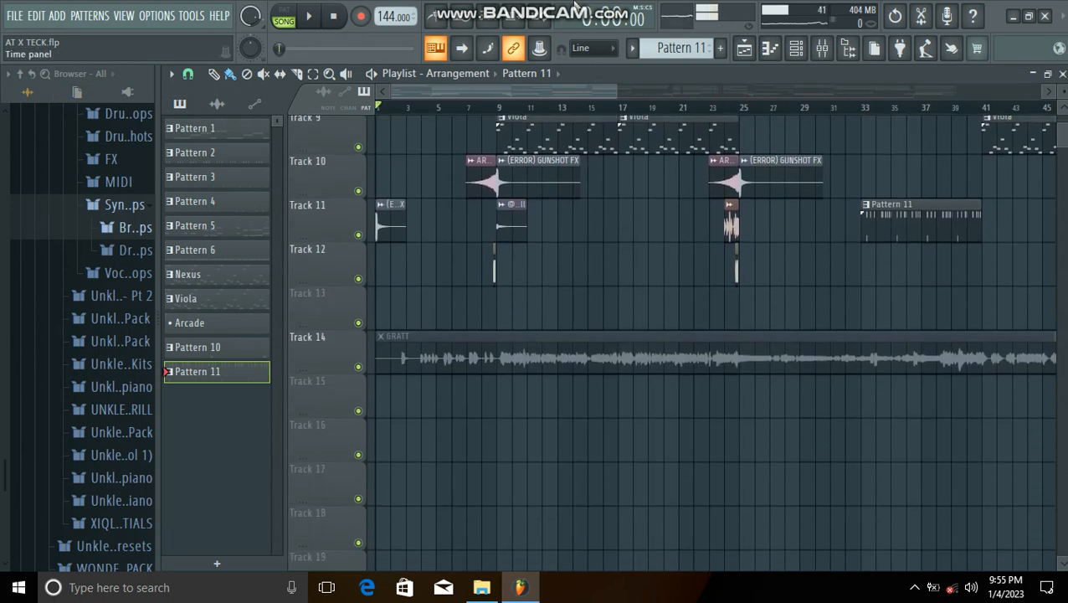
{"action": "mouse_move", "coordinate": [580, 6]}
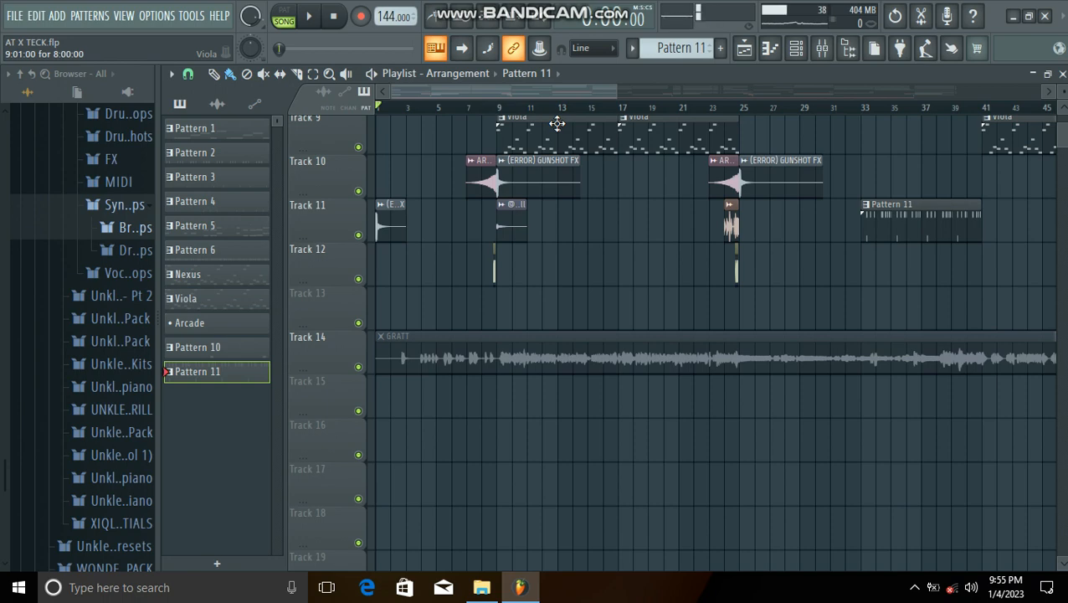
{"action": "scroll", "coordinate": [684, 202], "scroll_direction": "up", "scroll_amount": 7}
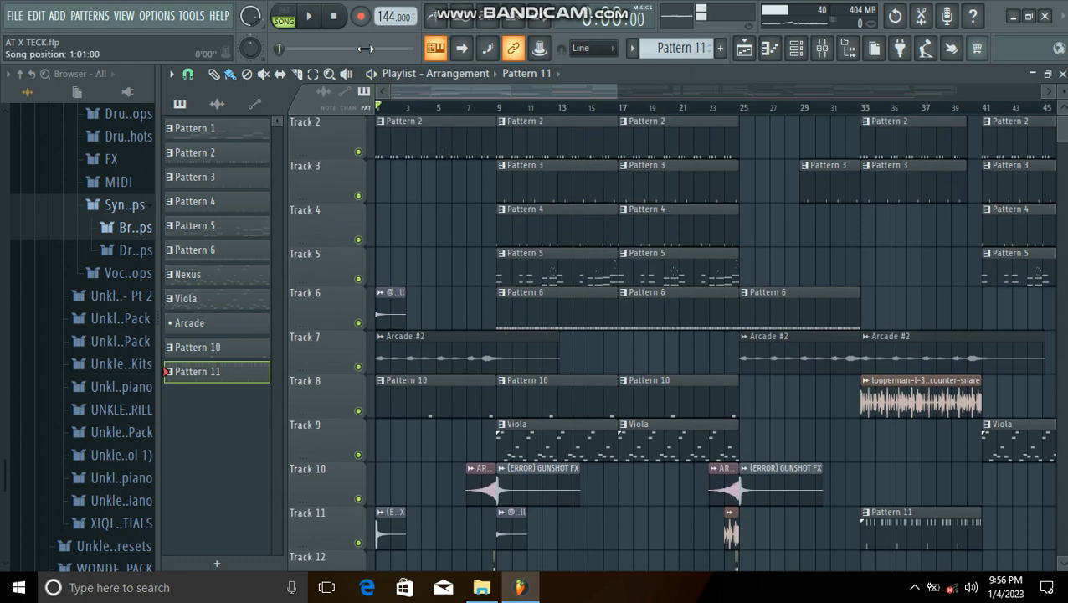
{"action": "left_click", "coordinate": [307, 23]}
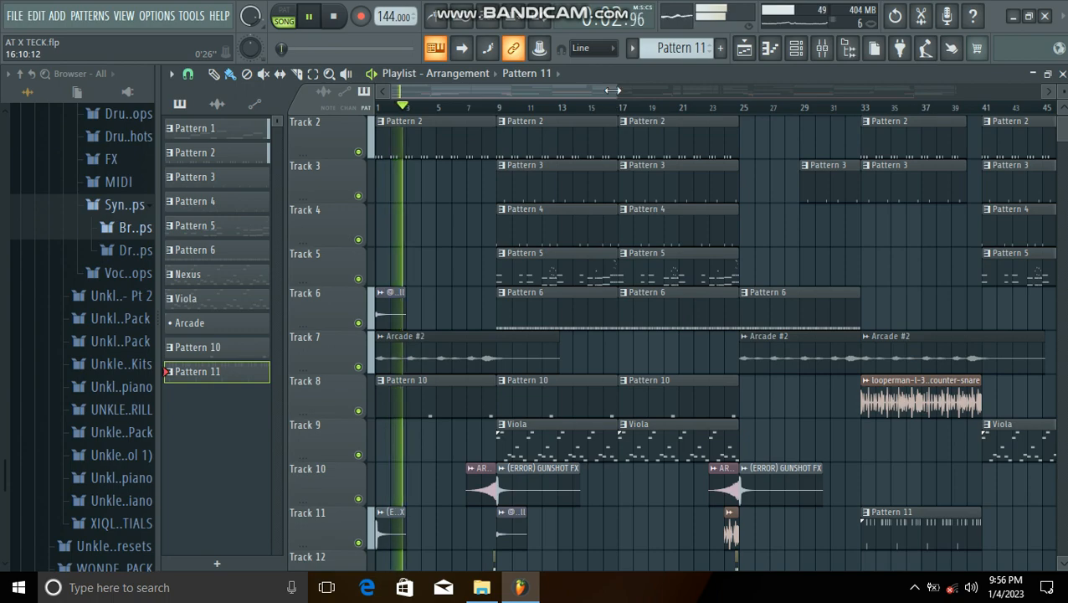
{"action": "left_click_drag", "start_coordinate": [614, 91], "coordinate": [1005, 94]}
{"action": "scroll", "coordinate": [607, 386], "scroll_direction": "down", "scroll_amount": 12}
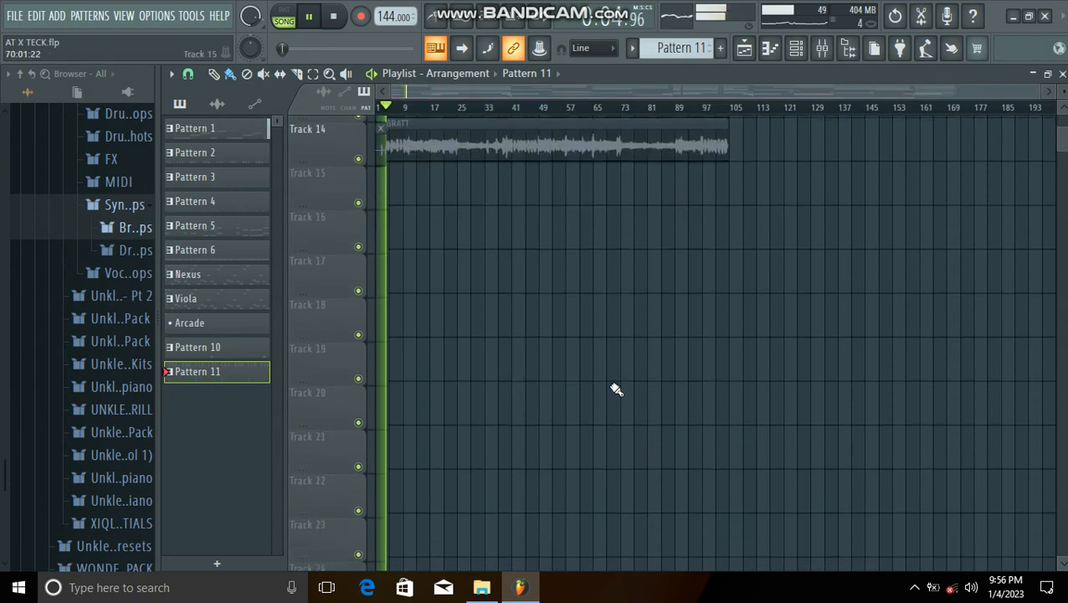
{"action": "scroll", "coordinate": [615, 388], "scroll_direction": "up", "scroll_amount": 7}
{"action": "scroll", "coordinate": [616, 388], "scroll_direction": "up", "scroll_amount": 6}
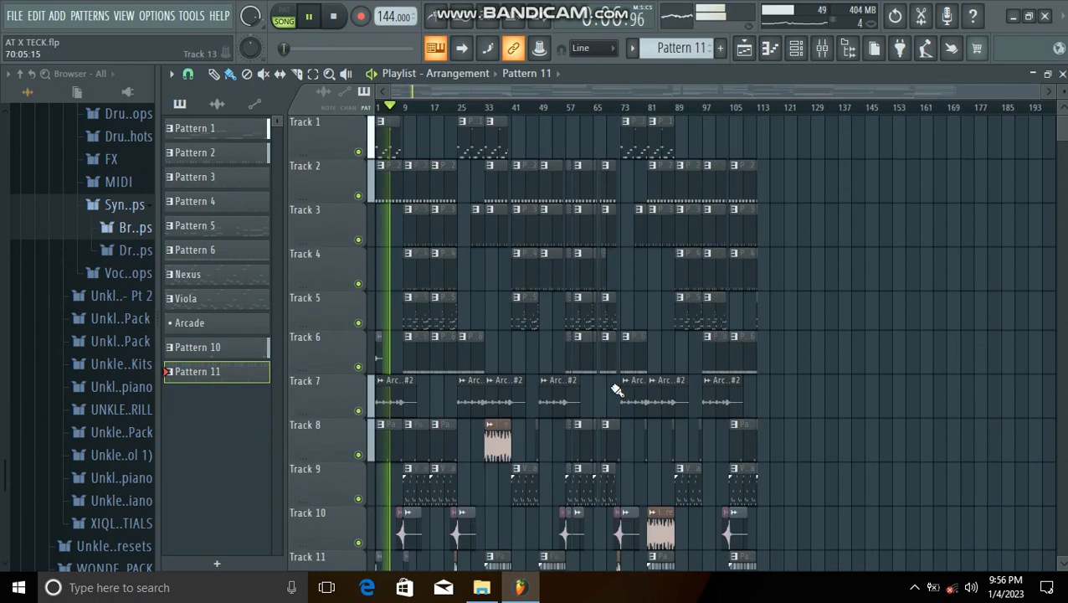
{"action": "left_click_drag", "start_coordinate": [1041, 93], "coordinate": [974, 93]}
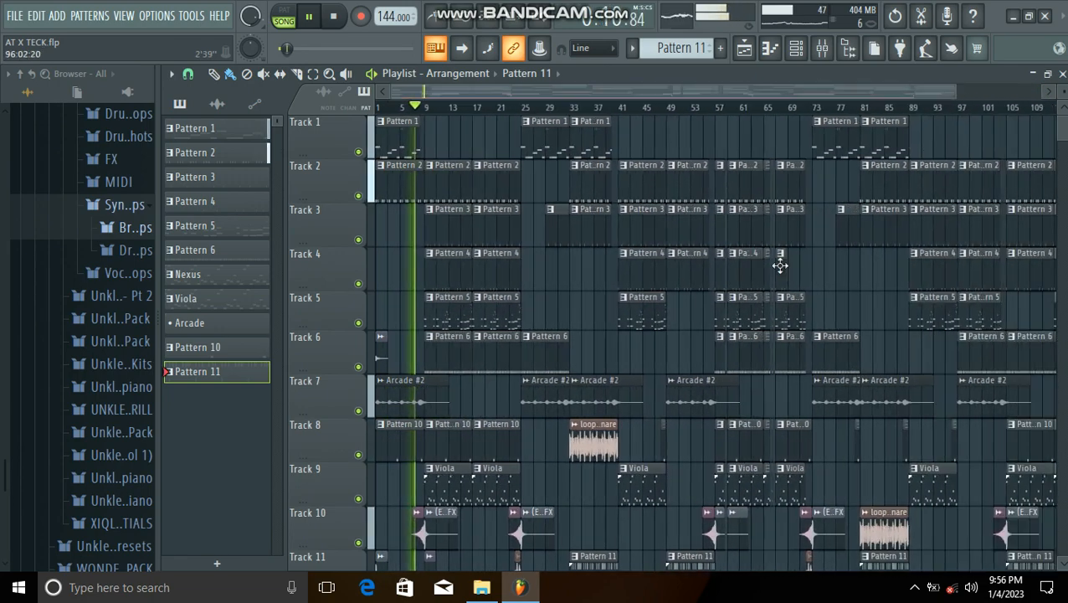
{"action": "scroll", "coordinate": [773, 277], "scroll_direction": "down", "scroll_amount": 2}
{"action": "scroll", "coordinate": [772, 277], "scroll_direction": "down", "scroll_amount": 2}
{"action": "scroll", "coordinate": [772, 276], "scroll_direction": "up", "scroll_amount": 3}
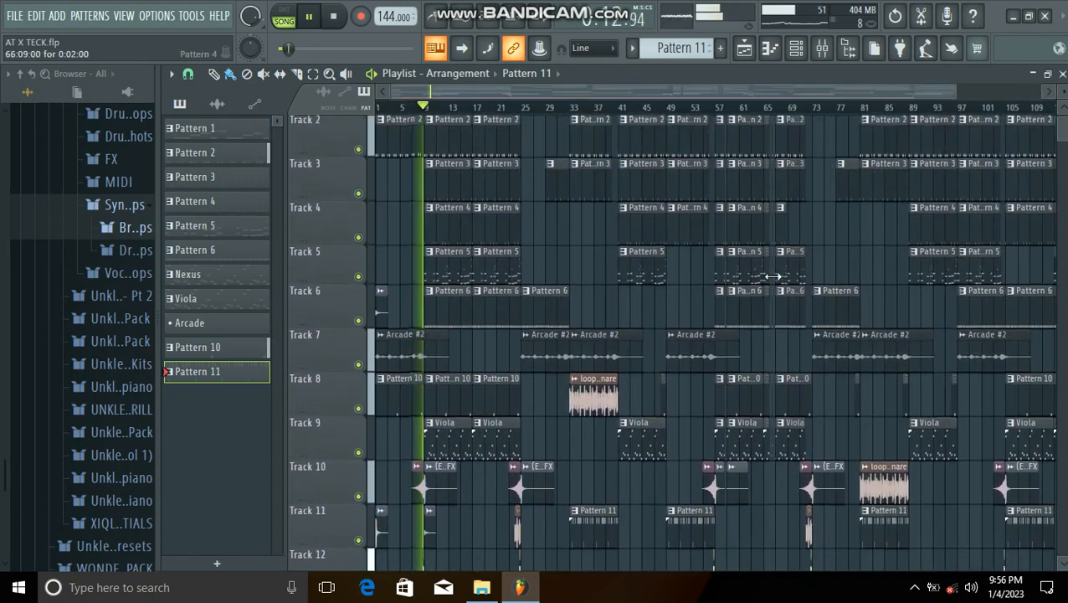
Inspect the effect slots of the Master and Viola mixer tracks during playback, and return to the playlist
{"action": "left_click", "coordinate": [830, 56]}
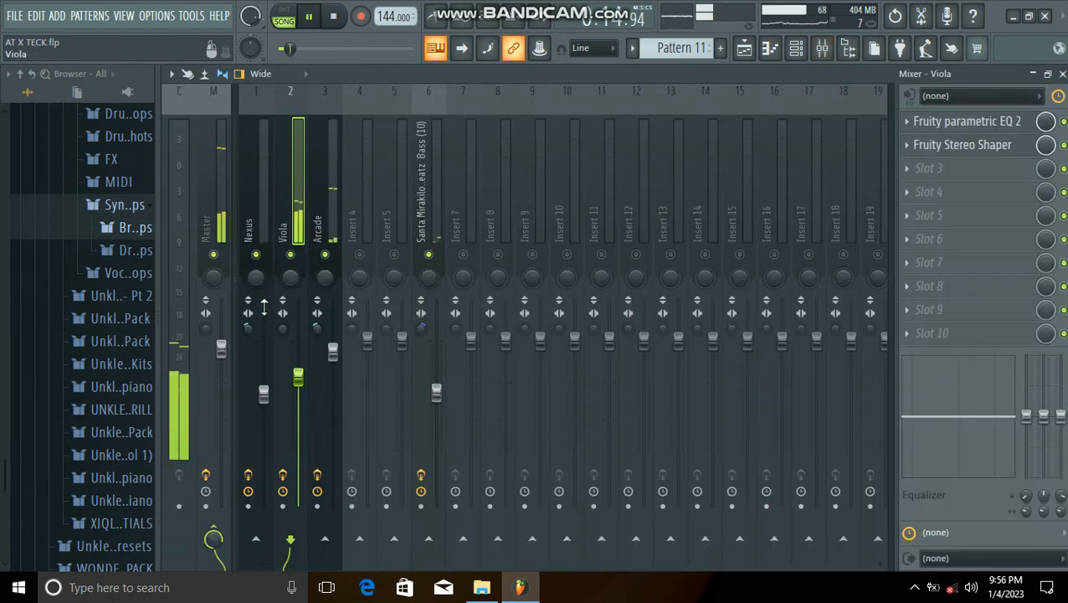
{"action": "left_click", "coordinate": [220, 224]}
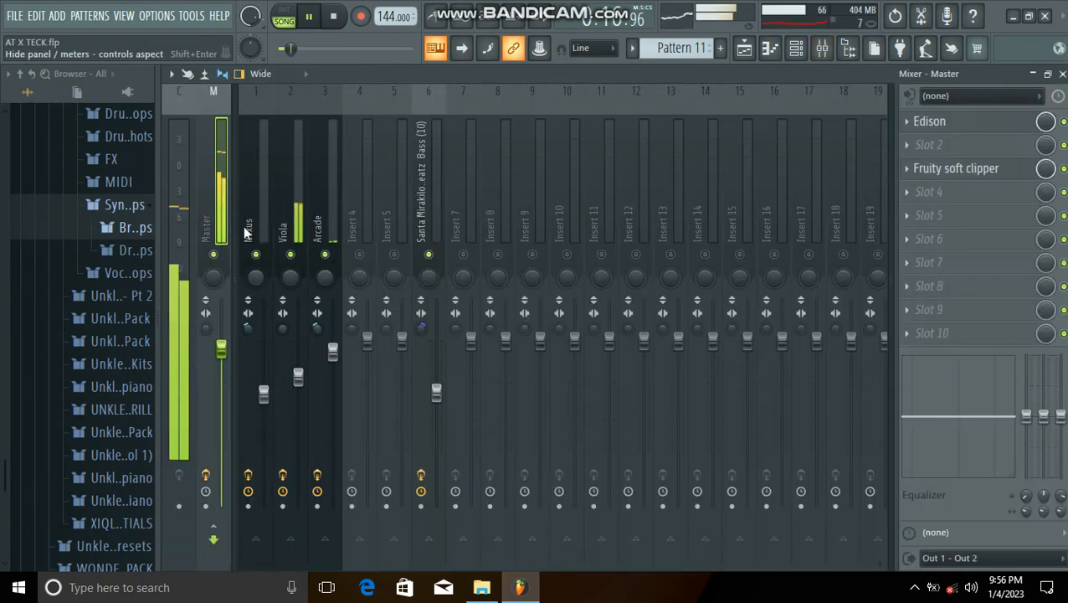
{"action": "left_click", "coordinate": [306, 233]}
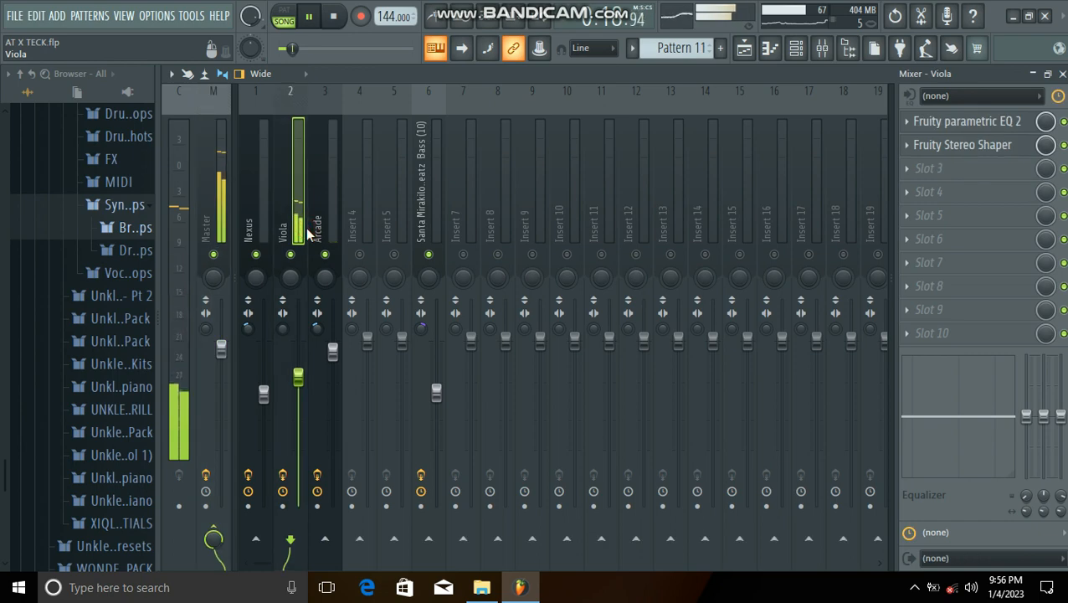
{"action": "left_click", "coordinate": [745, 52]}
Review the clips on all the playlist tracks while the song plays from about bar 14 to bar 26
{"action": "scroll", "coordinate": [711, 287], "scroll_direction": "down", "scroll_amount": 6}
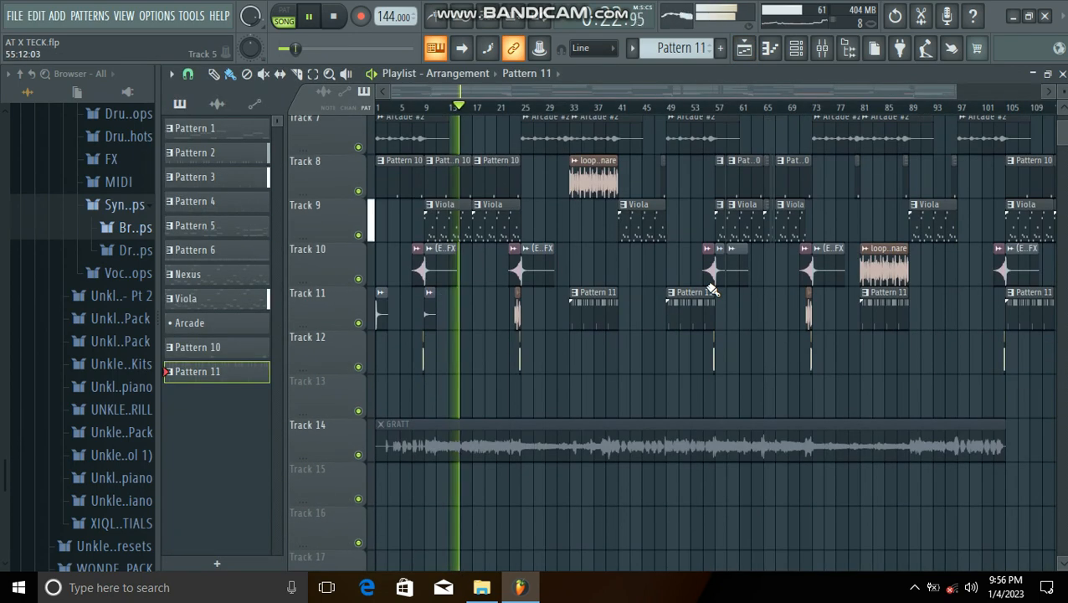
{"action": "scroll", "coordinate": [707, 284], "scroll_direction": "up", "scroll_amount": 5}
{"action": "scroll", "coordinate": [708, 286], "scroll_direction": "up", "scroll_amount": 2}
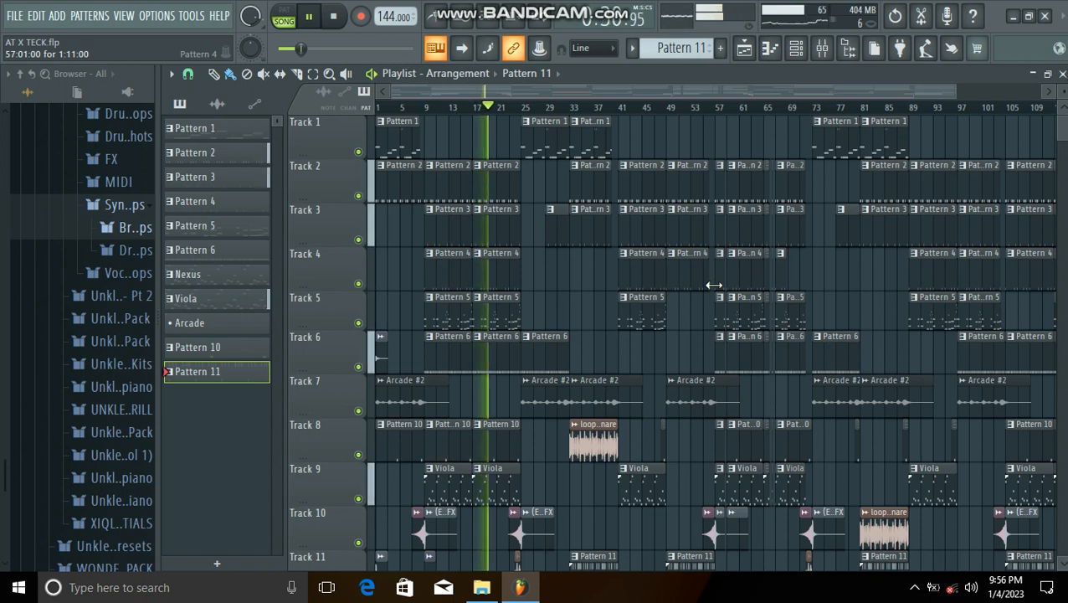
{"action": "scroll", "coordinate": [714, 283], "scroll_direction": "down", "scroll_amount": 2}
{"action": "scroll", "coordinate": [707, 281], "scroll_direction": "up", "scroll_amount": 2}
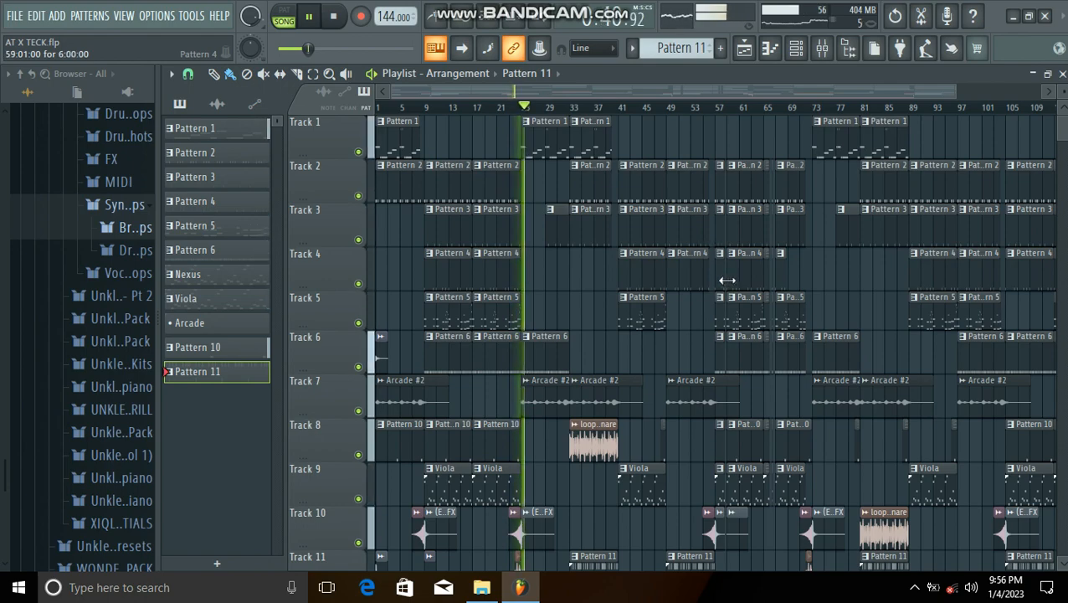
{"action": "scroll", "coordinate": [727, 280], "scroll_direction": "down", "scroll_amount": 4}
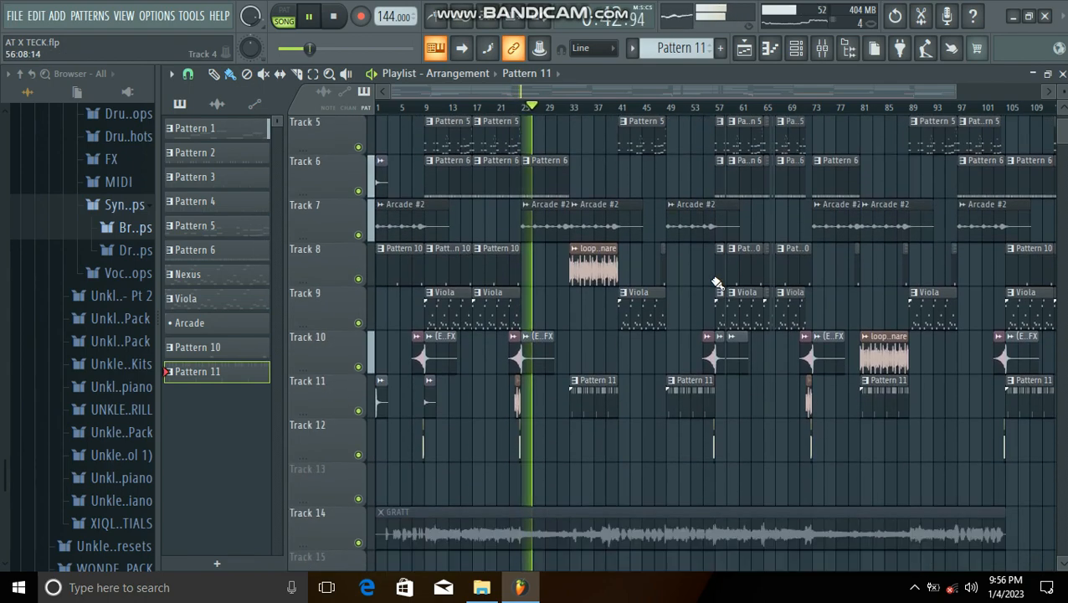
Examine the arrangement around bars 29 to 40 up close during playback, including the counter-snare loop and Pattern 11 clips
{"action": "scroll", "coordinate": [566, 114], "scroll_direction": "up", "scroll_amount": 6}
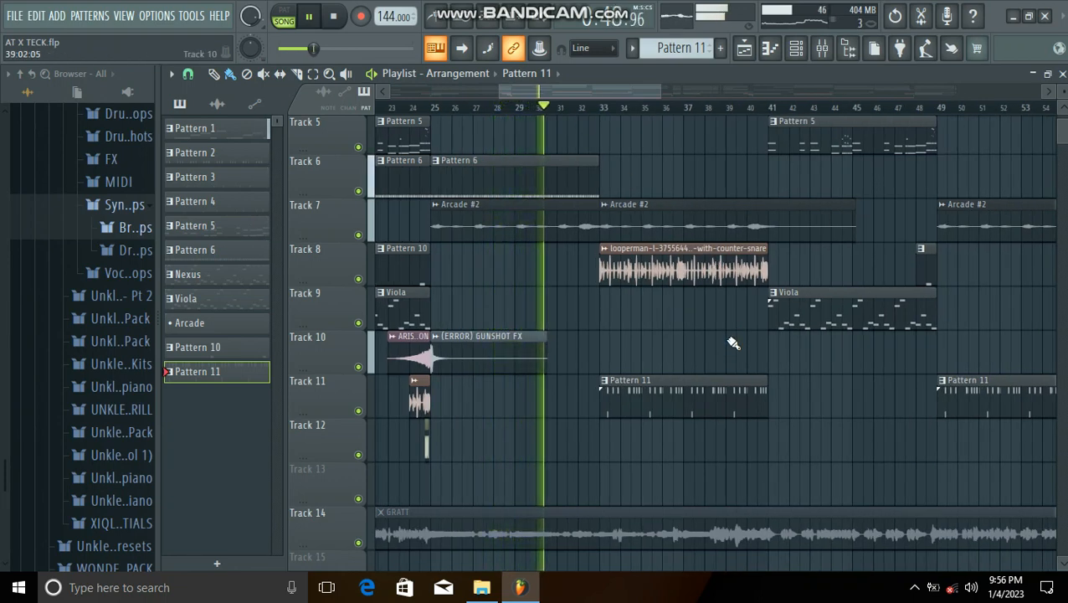
{"action": "scroll", "coordinate": [736, 348], "scroll_direction": "up", "scroll_amount": 4}
{"action": "scroll", "coordinate": [744, 352], "scroll_direction": "down", "scroll_amount": 2}
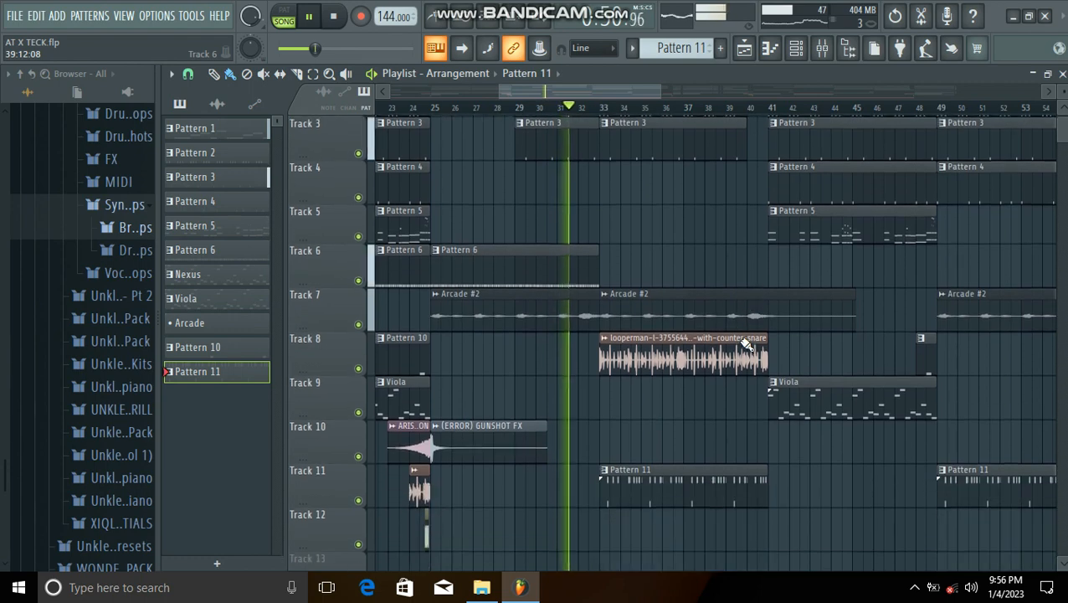
{"action": "scroll", "coordinate": [741, 340], "scroll_direction": "down", "scroll_amount": 1}
{"action": "scroll", "coordinate": [740, 340], "scroll_direction": "up", "scroll_amount": 3}
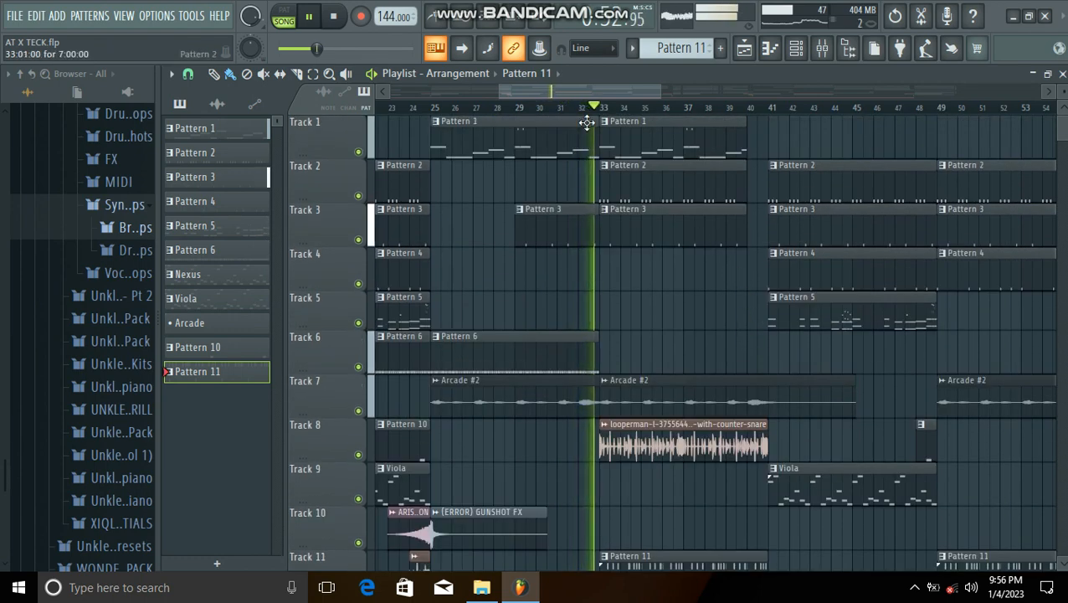
{"action": "left_click_drag", "start_coordinate": [561, 90], "coordinate": [593, 91]}
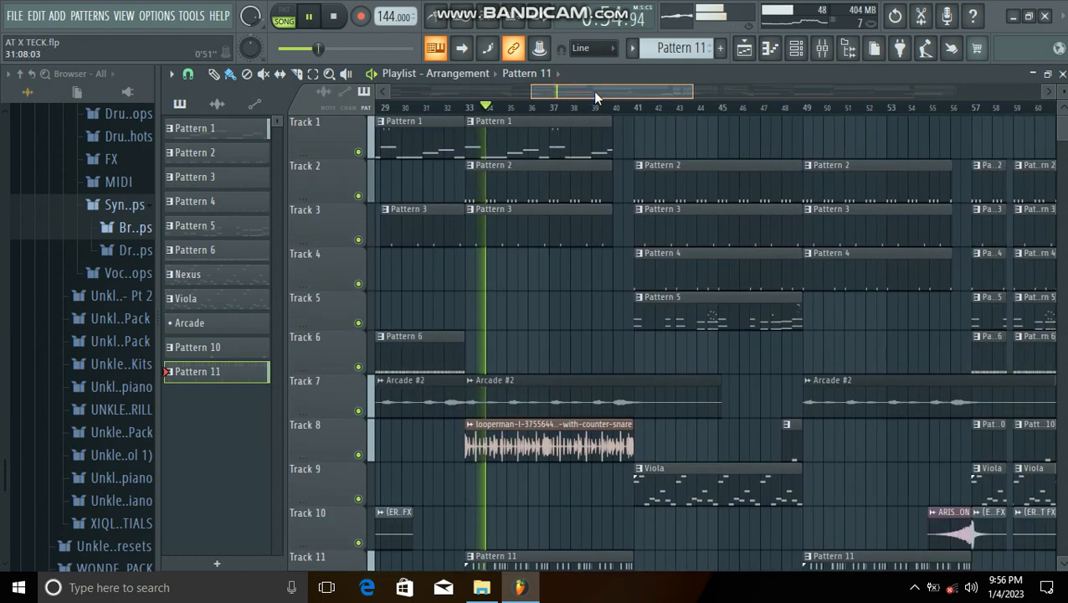
{"action": "scroll", "coordinate": [684, 325], "scroll_direction": "down", "scroll_amount": 4}
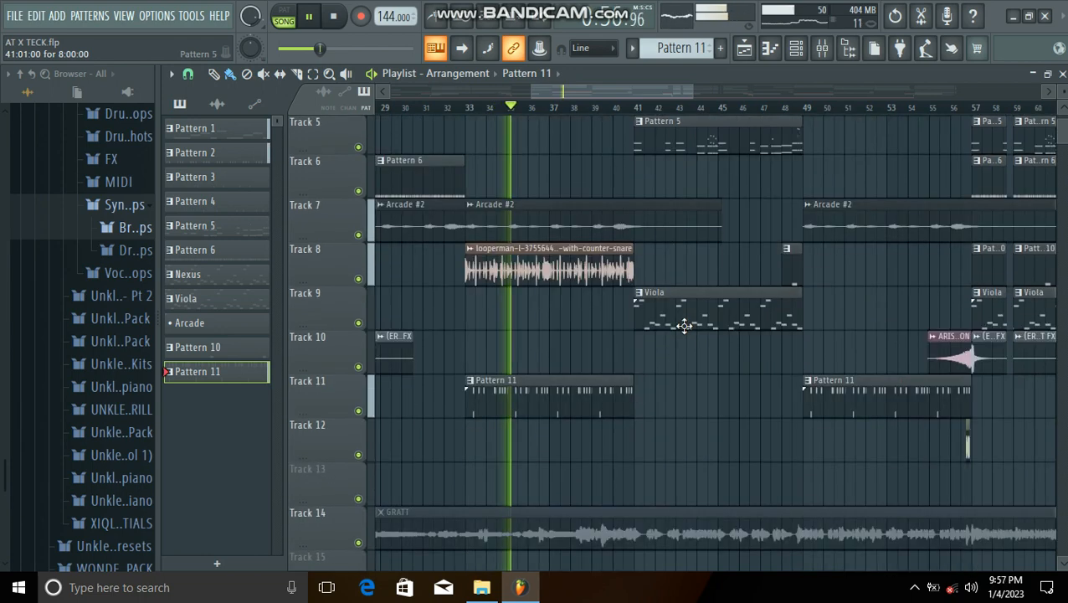
{"action": "scroll", "coordinate": [684, 325], "scroll_direction": "up", "scroll_amount": 1}
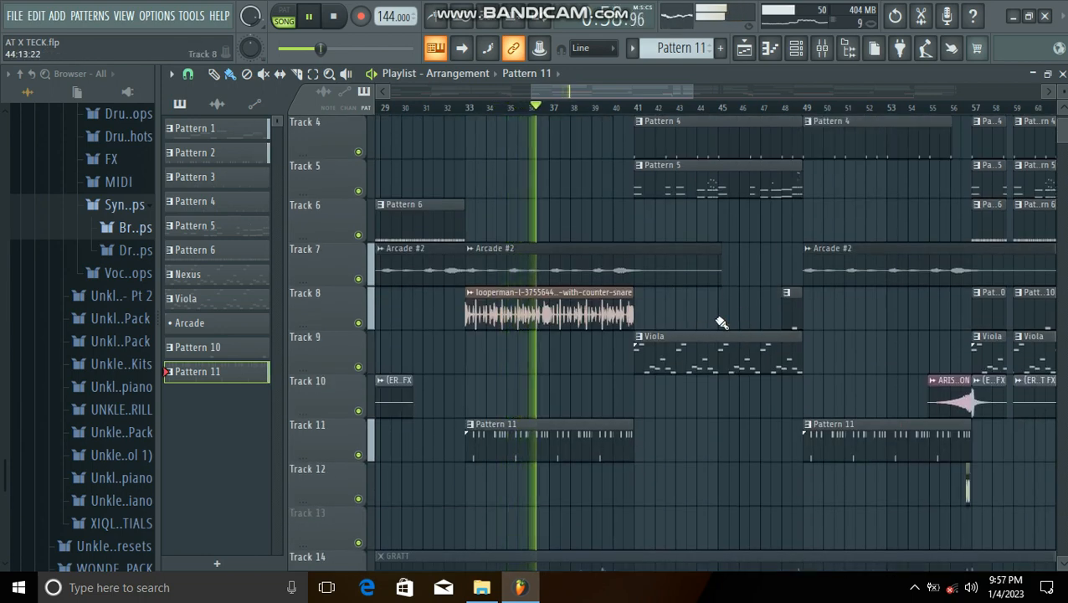
{"action": "mouse_move", "coordinate": [639, 91]}
{"action": "left_mouse_down"}
{"action": "mouse_move", "coordinate": [724, 89]}
{"action": "mouse_move", "coordinate": [975, 138]}
{"action": "mouse_move", "coordinate": [636, 109]}
{"action": "left_mouse_up"}
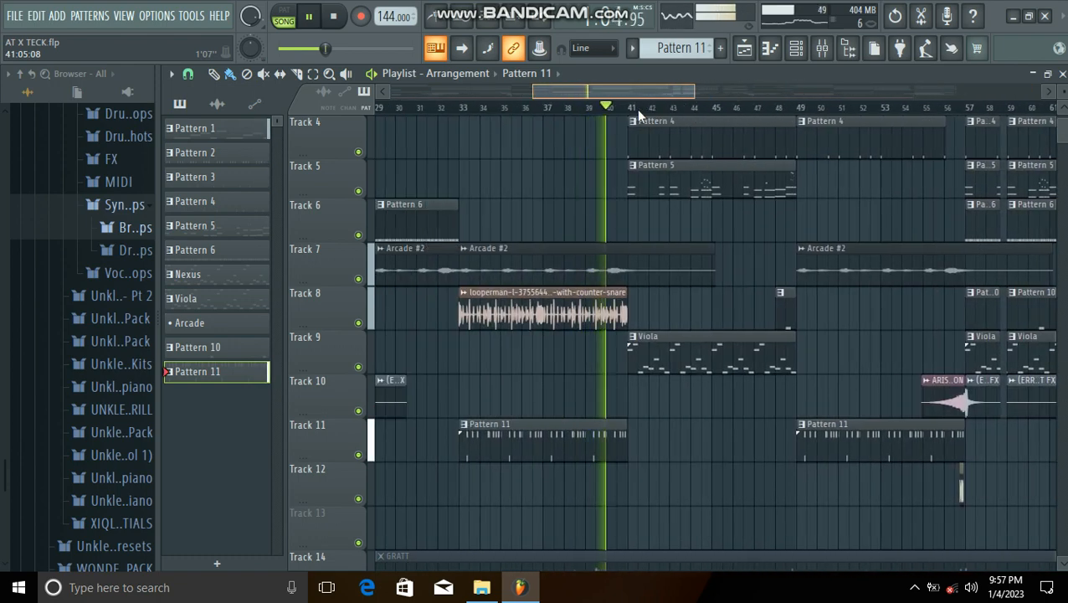
Follow playback from bar 41 to about bar 53, examining how the drum, Viola and Arcade #2 clips are arranged
{"action": "scroll", "coordinate": [737, 295], "scroll_direction": "up", "scroll_amount": 3}
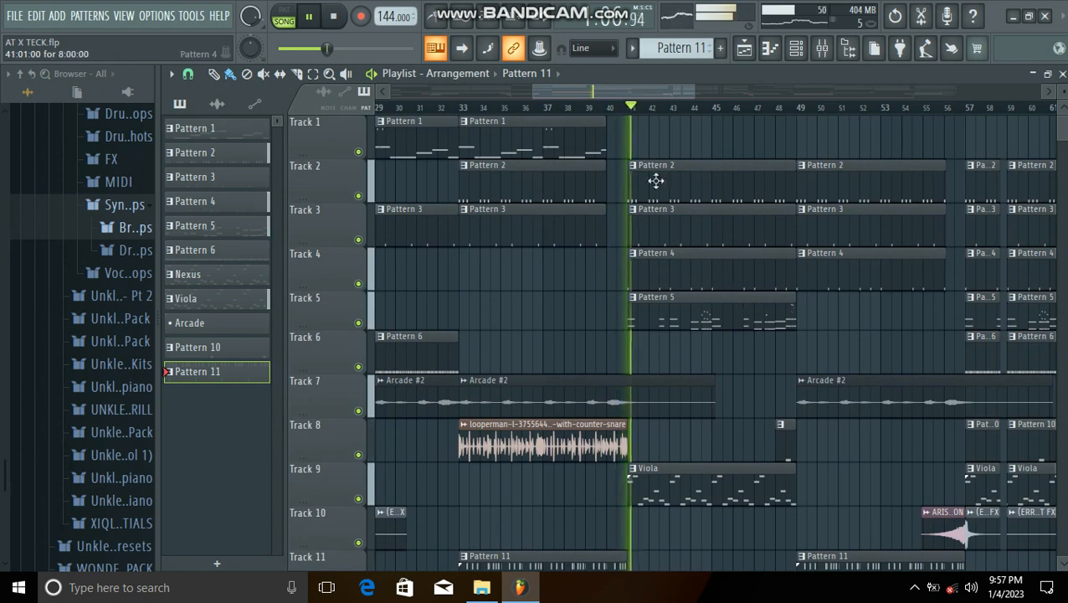
{"action": "left_click_drag", "start_coordinate": [610, 91], "coordinate": [640, 94]}
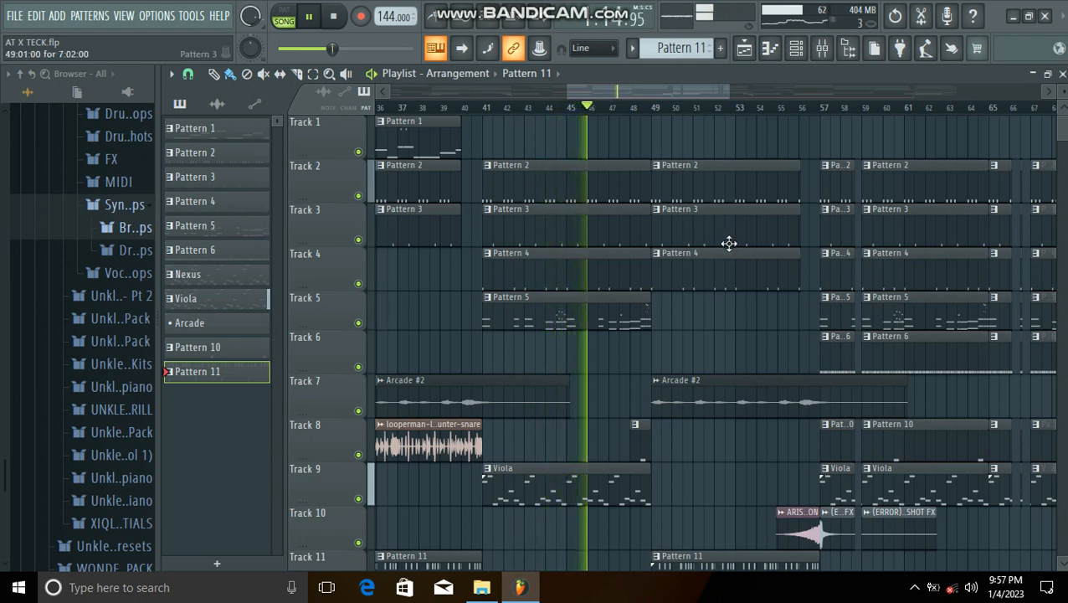
{"action": "scroll", "coordinate": [737, 268], "scroll_direction": "down", "scroll_amount": 3}
{"action": "scroll", "coordinate": [751, 305], "scroll_direction": "up", "scroll_amount": 3}
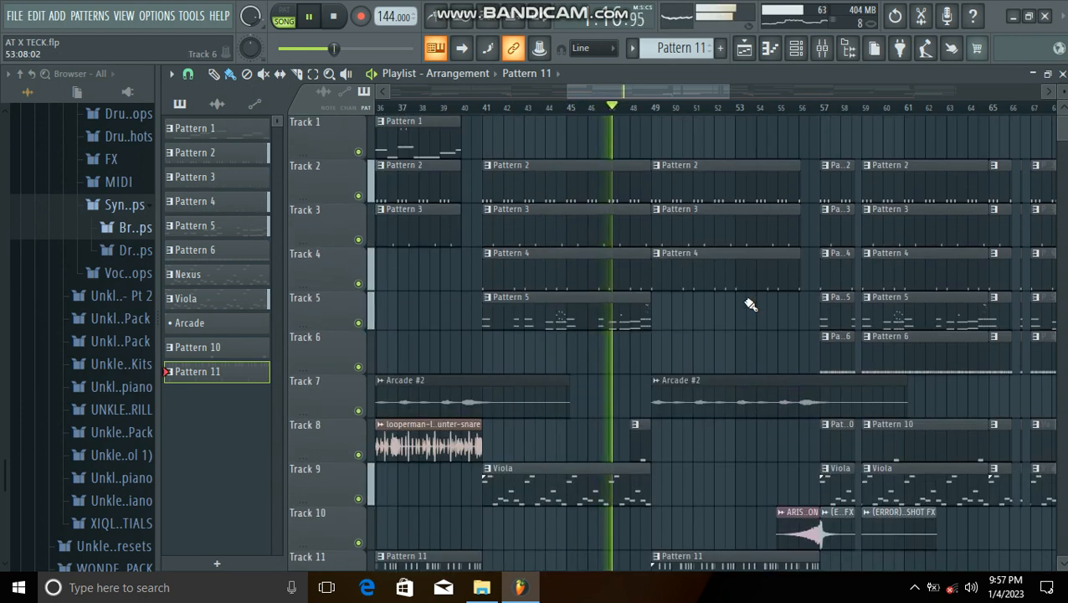
{"action": "left_click_drag", "start_coordinate": [605, 94], "coordinate": [634, 94]}
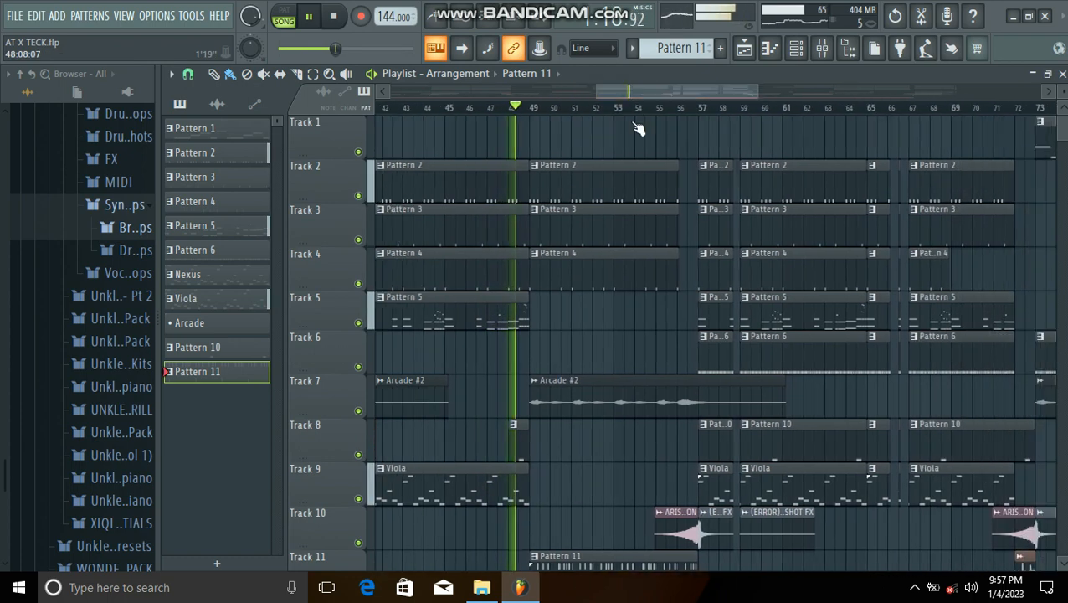
{"action": "scroll", "coordinate": [648, 197], "scroll_direction": "down", "scroll_amount": 1}
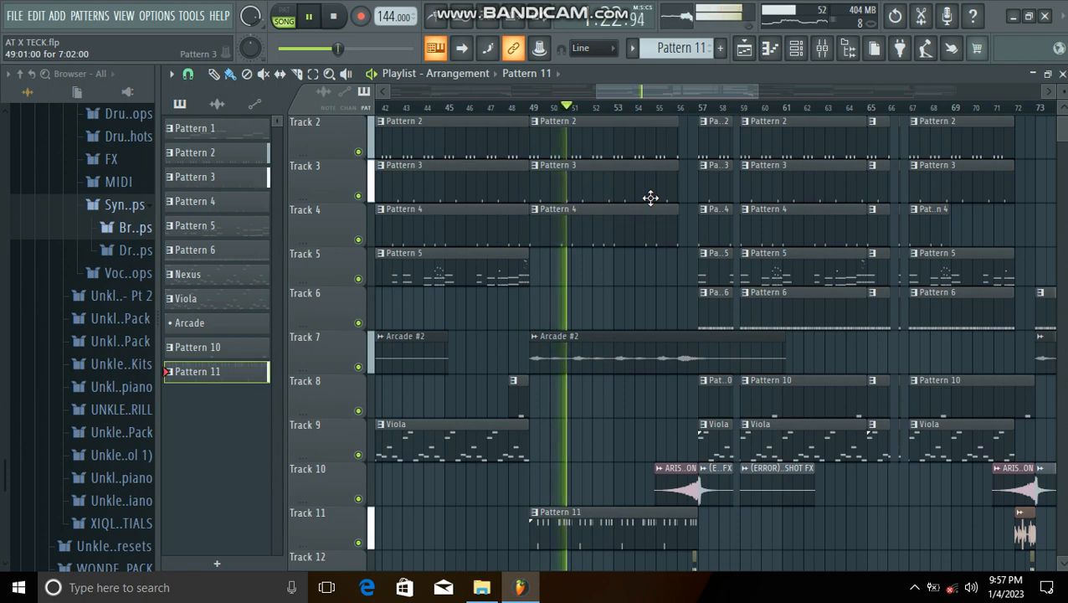
{"action": "scroll", "coordinate": [660, 245], "scroll_direction": "up", "scroll_amount": 1}
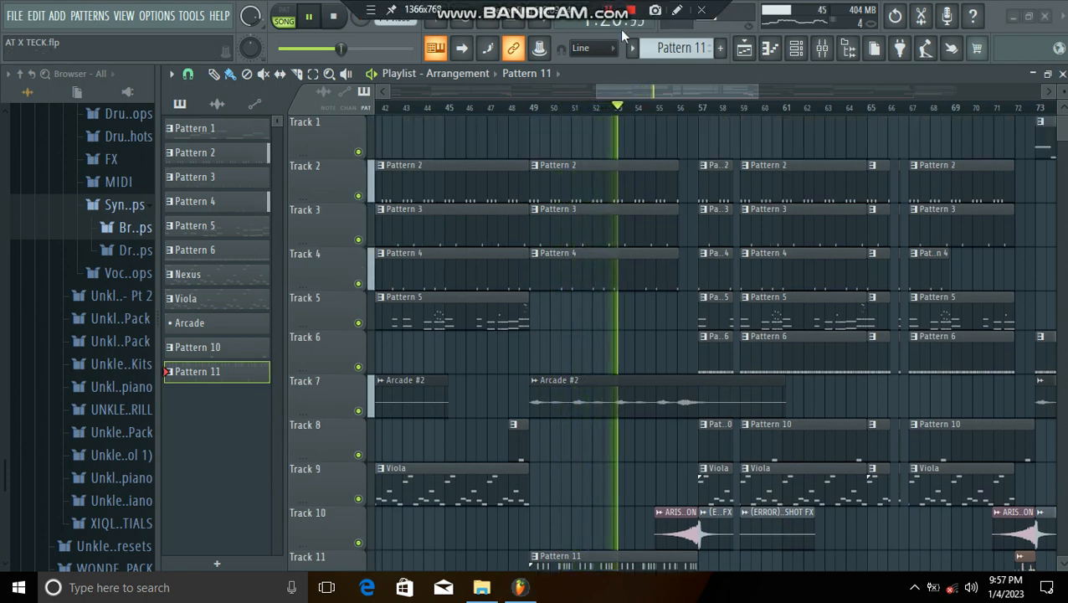
Examine the transition around bars 53 to 59 during playback, including the Pattern 11, ARISE MY SON and gunshot FX clips
{"action": "scroll", "coordinate": [809, 231], "scroll_direction": "down", "scroll_amount": 3}
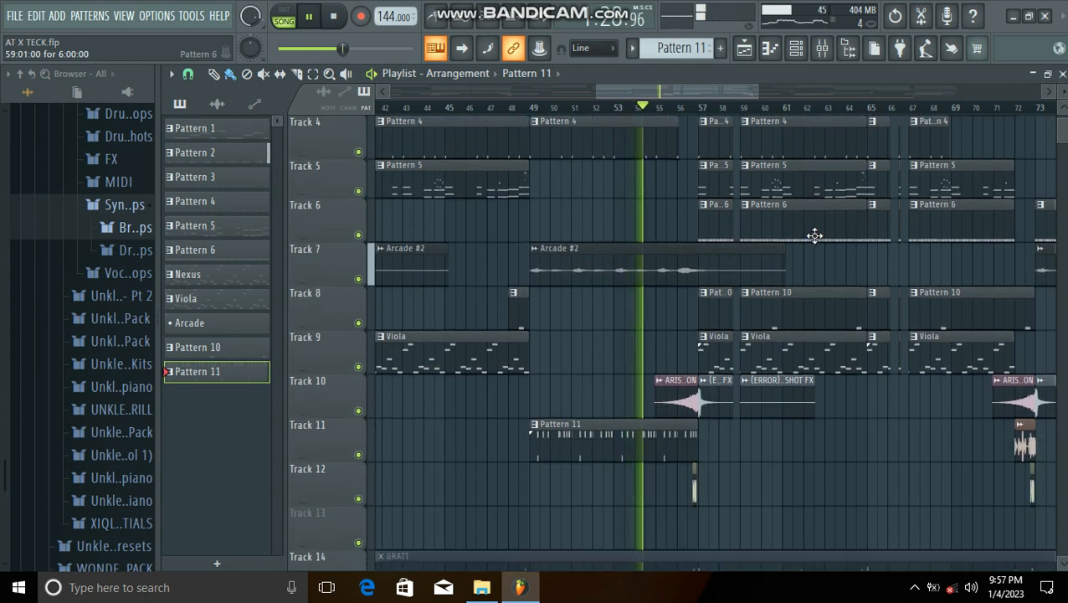
{"action": "scroll", "coordinate": [810, 230], "scroll_direction": "up", "scroll_amount": 3}
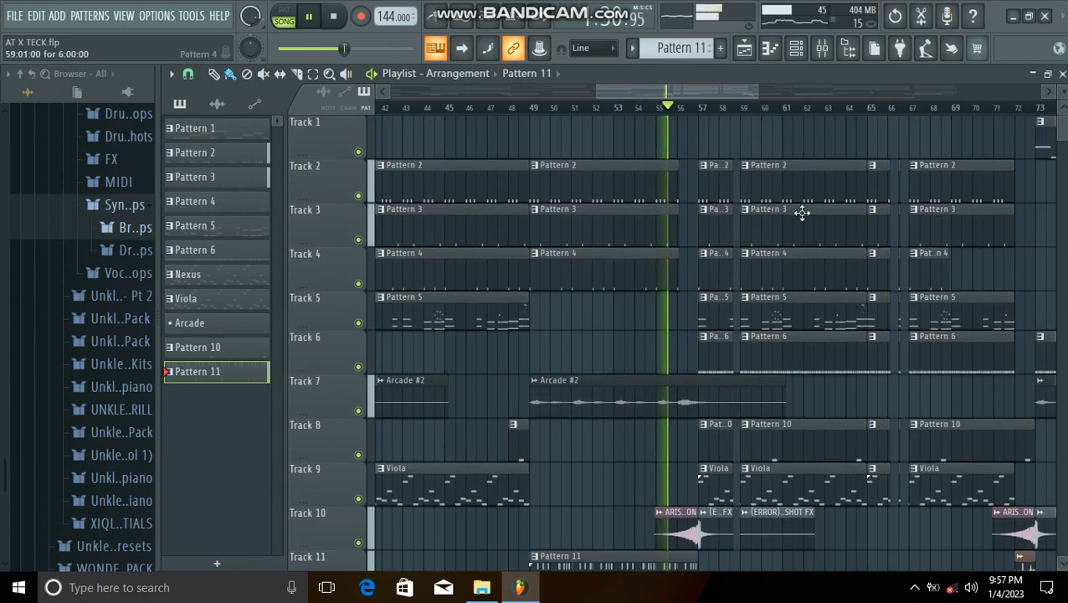
{"action": "scroll", "coordinate": [706, 107], "scroll_direction": "up", "scroll_amount": 5}
{"action": "scroll", "coordinate": [832, 268], "scroll_direction": "down", "scroll_amount": 6}
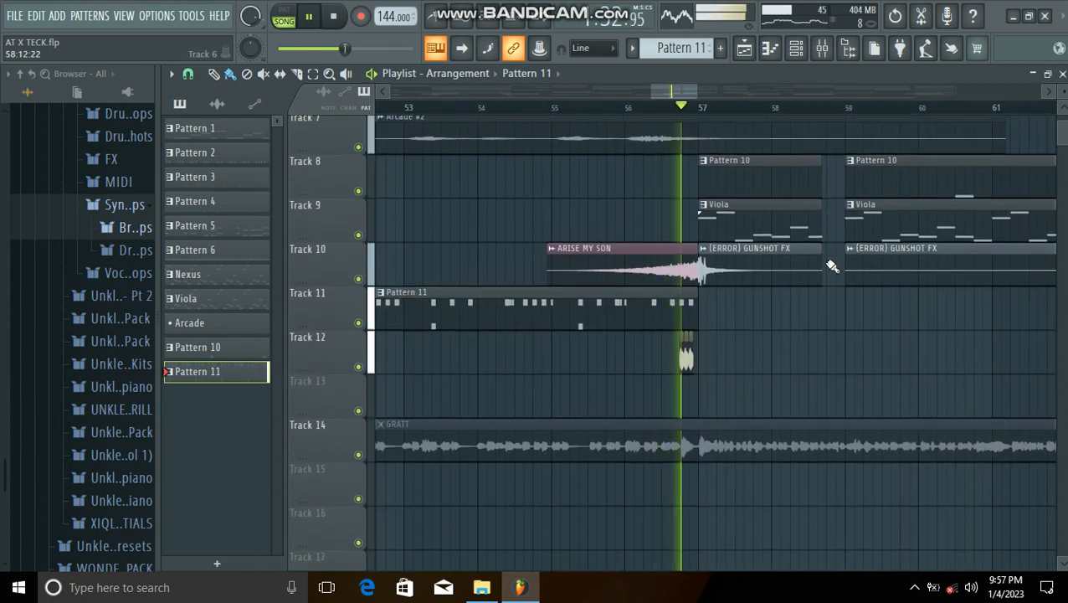
{"action": "scroll", "coordinate": [622, 115], "scroll_direction": "down", "scroll_amount": 3}
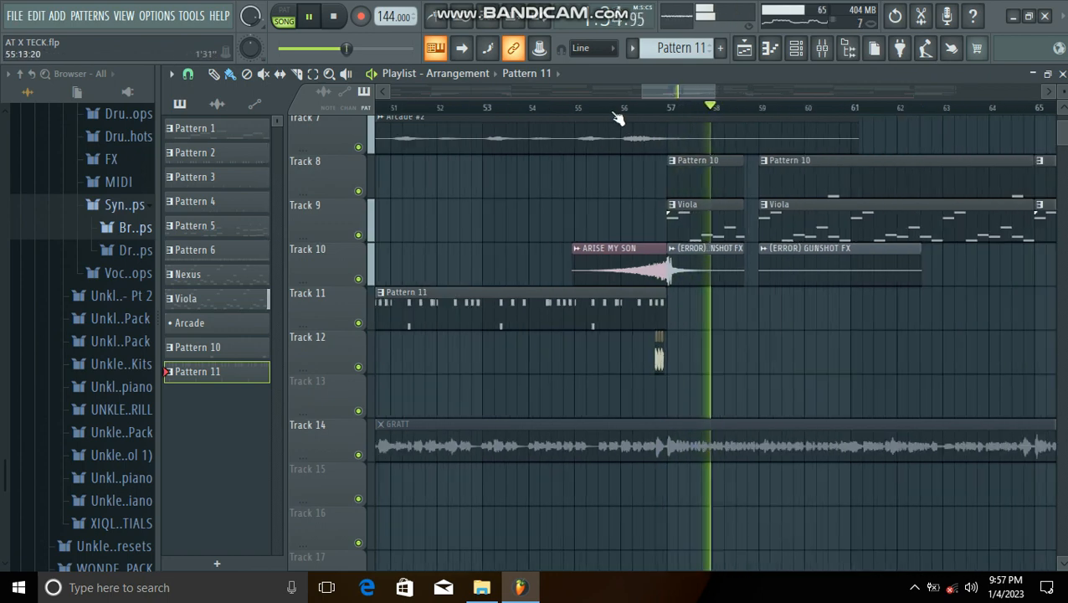
{"action": "scroll", "coordinate": [800, 266], "scroll_direction": "up", "scroll_amount": 5}
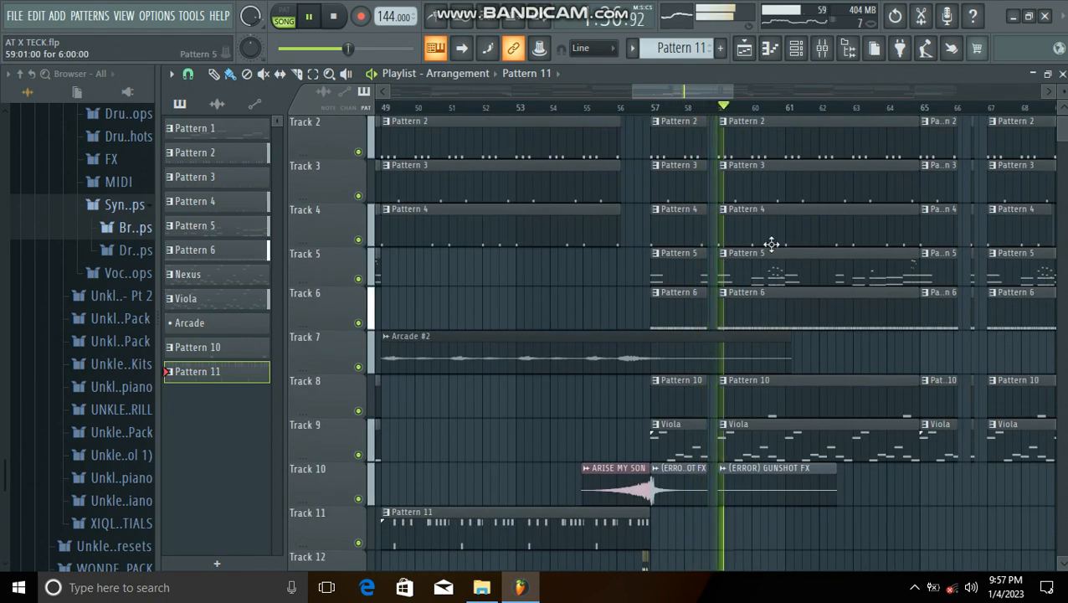
Follow playback from about bar 59 to bar 67, examining up close the gaps cut into the pattern clips around bars 66 and 67
{"action": "left_click_drag", "start_coordinate": [676, 95], "coordinate": [707, 89]}
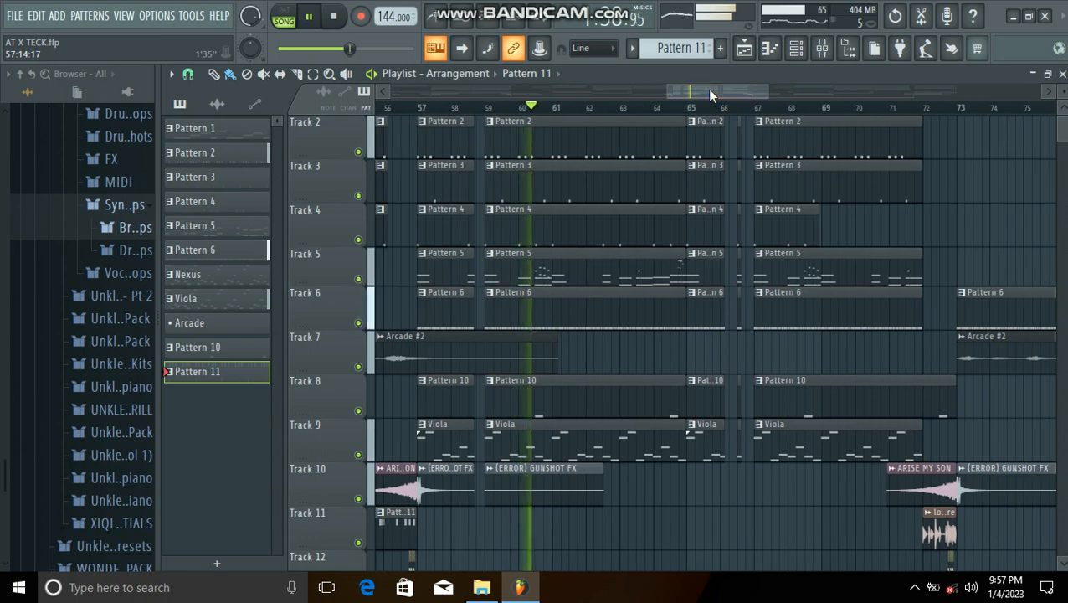
{"action": "scroll", "coordinate": [716, 418], "scroll_direction": "up", "scroll_amount": 1}
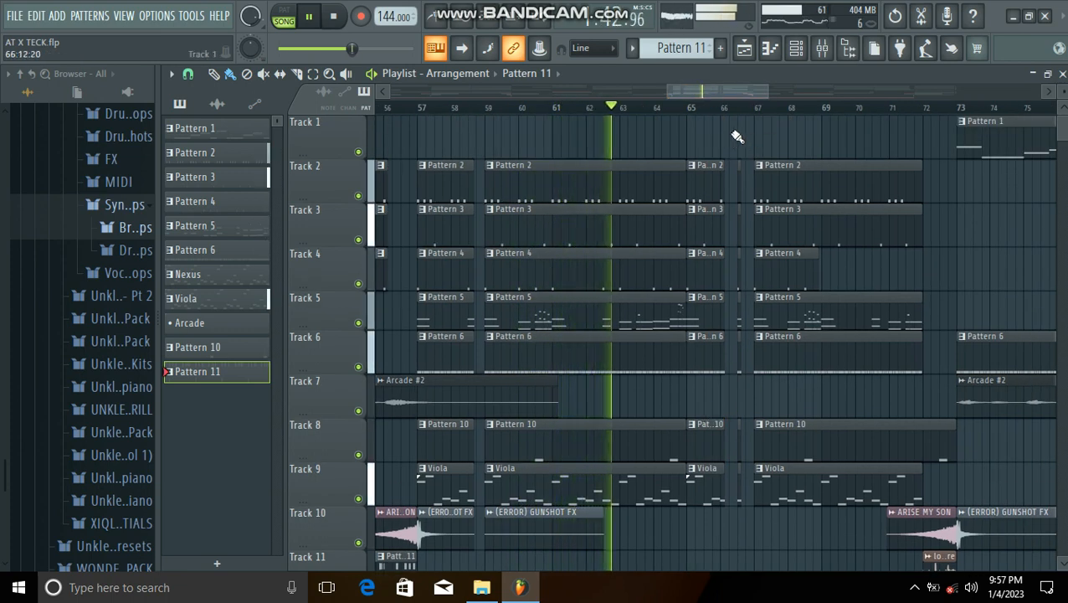
{"action": "scroll", "coordinate": [786, 120], "scroll_direction": "up", "scroll_amount": 3}
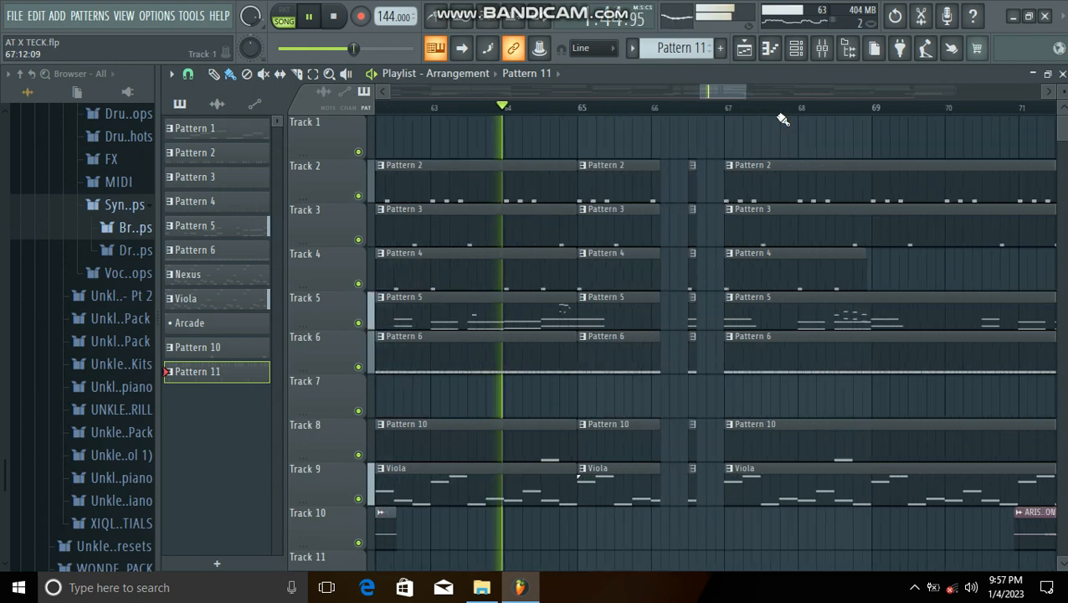
{"action": "scroll", "coordinate": [787, 112], "scroll_direction": "up", "scroll_amount": 3}
{"action": "scroll", "coordinate": [787, 111], "scroll_direction": "down", "scroll_amount": 3}
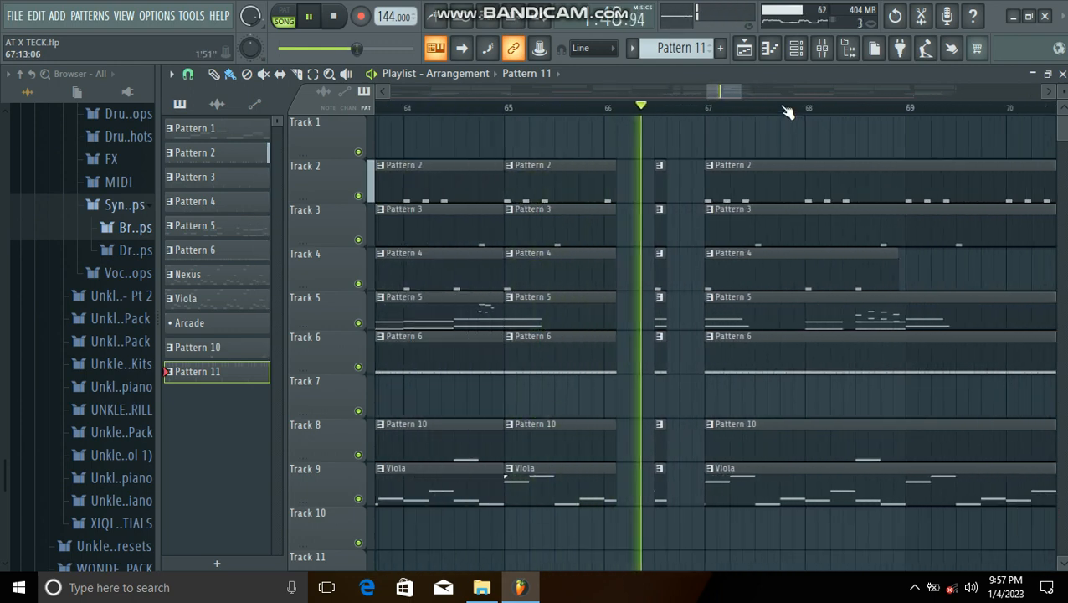
{"action": "scroll", "coordinate": [787, 112], "scroll_direction": "down", "scroll_amount": 1}
{"action": "scroll", "coordinate": [787, 112], "scroll_direction": "down", "scroll_amount": 5}
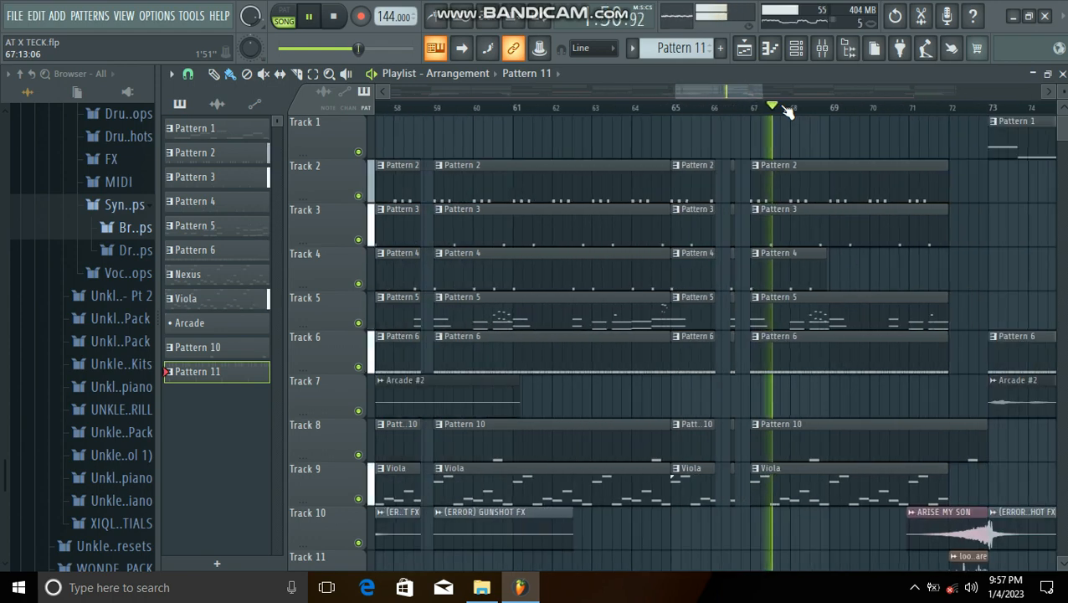